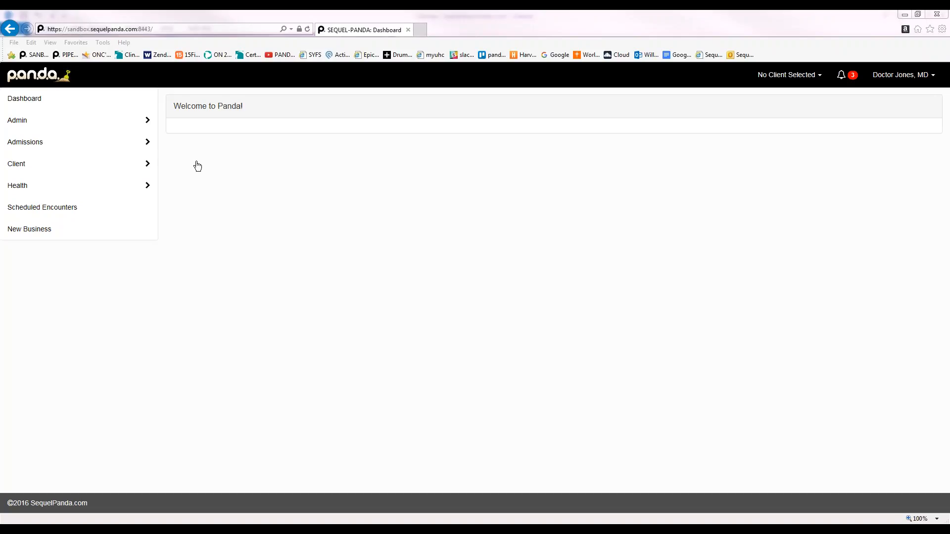
Open Health > Orders > Labs & Radiology Orders and set the searched patient as active client
mouse_move(124, 186)
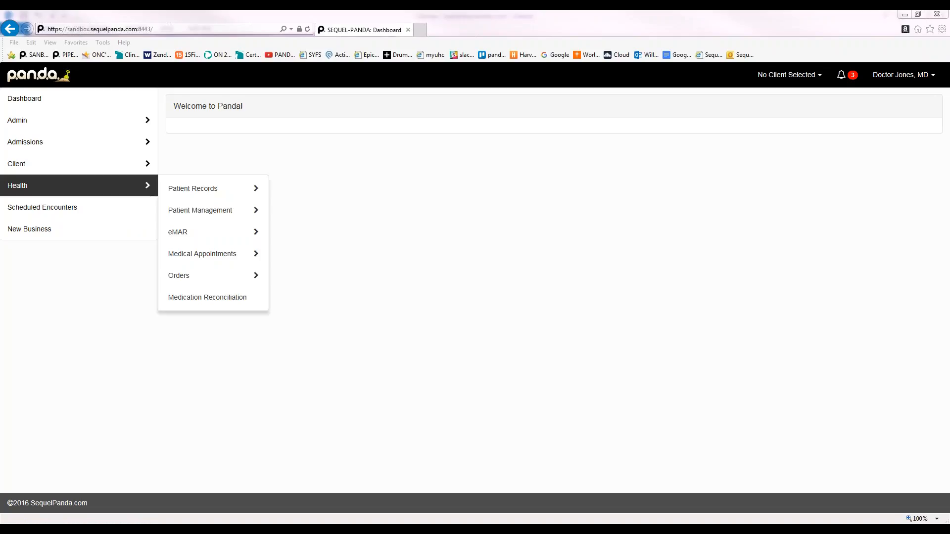
mouse_move(188, 285)
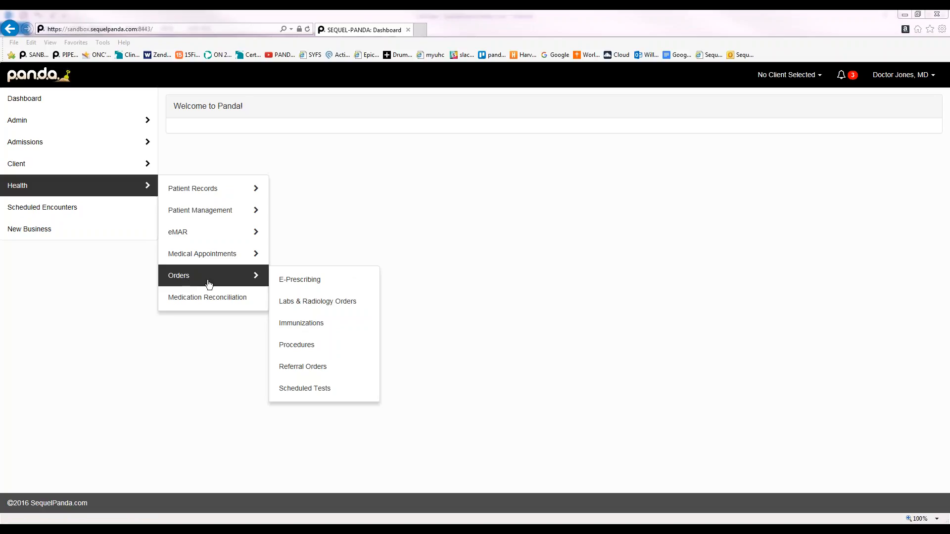
click(320, 308)
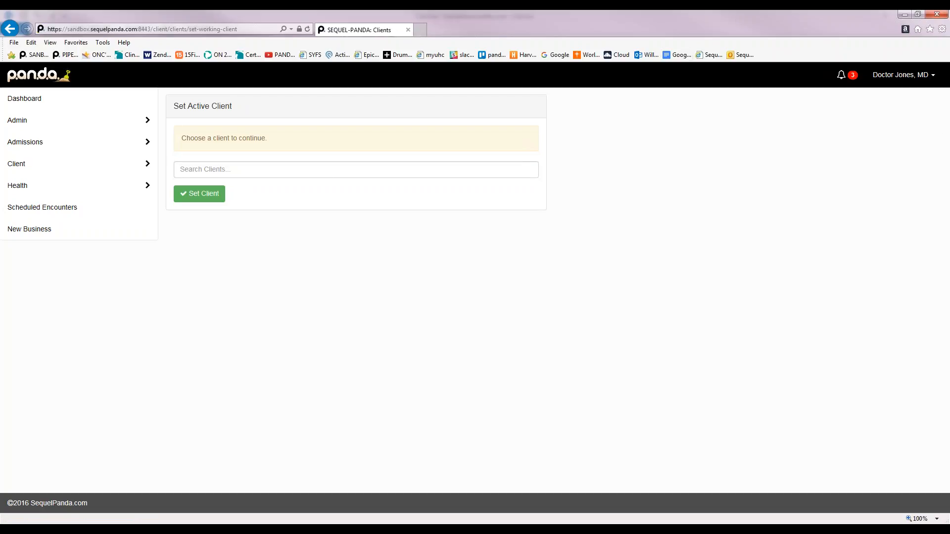
click(180, 169)
text(pepper)
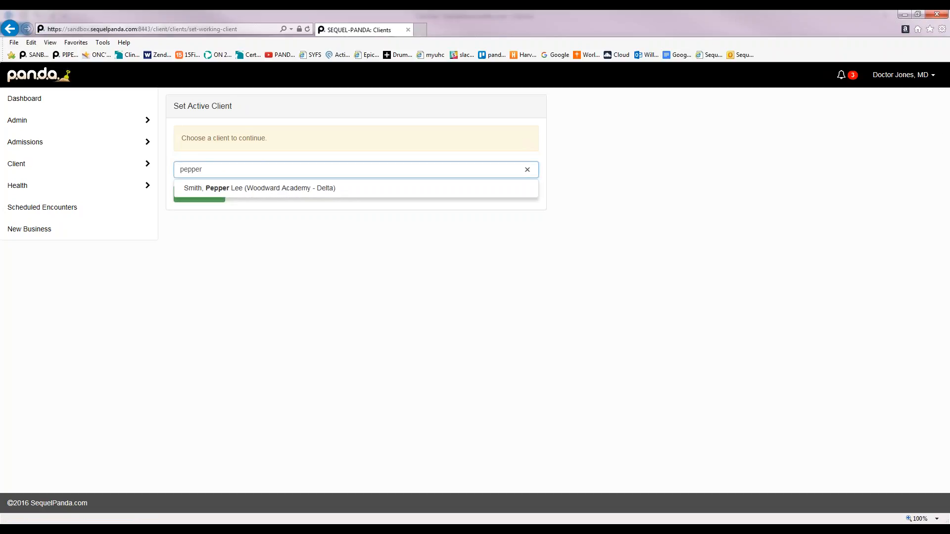
key(Down)
key(Return)
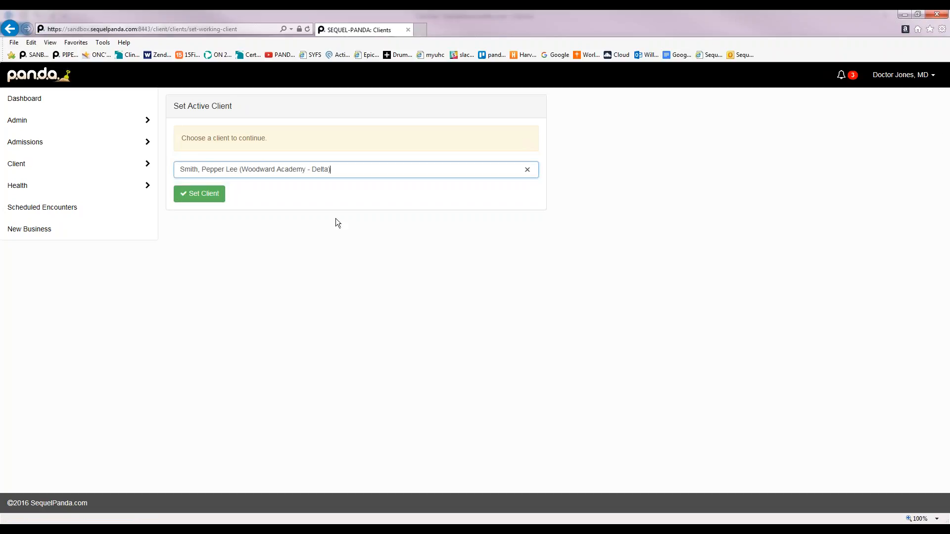
key(Return)
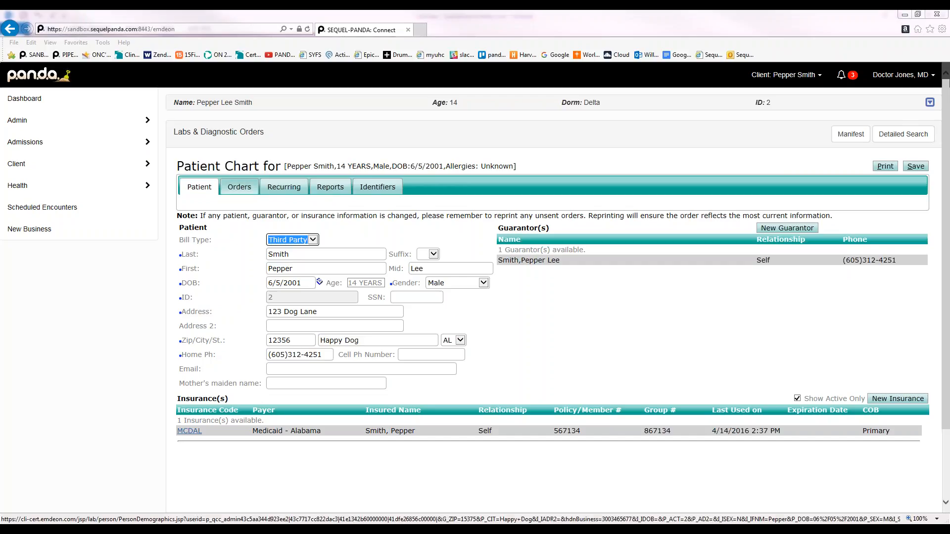
Review the patient's Orders and Recurring tabs, then create a new order
click(240, 192)
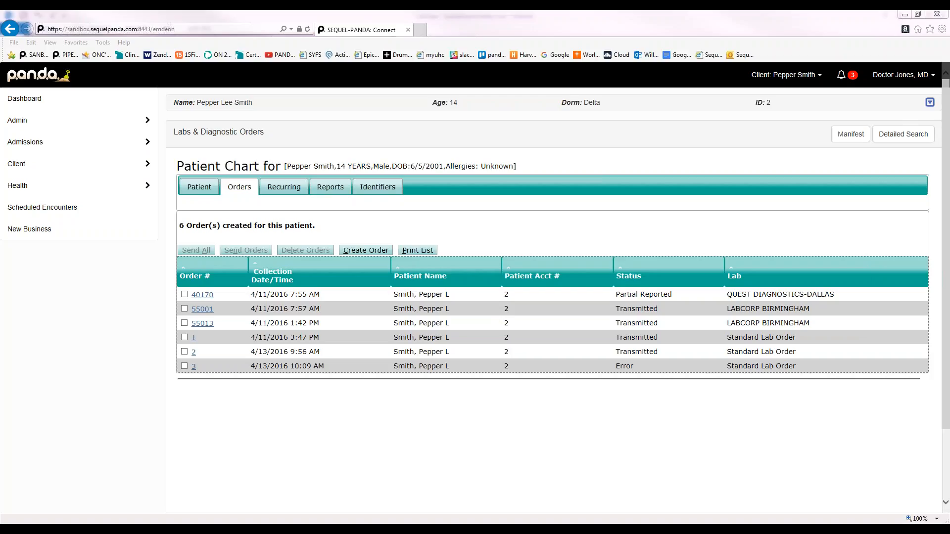
click(283, 187)
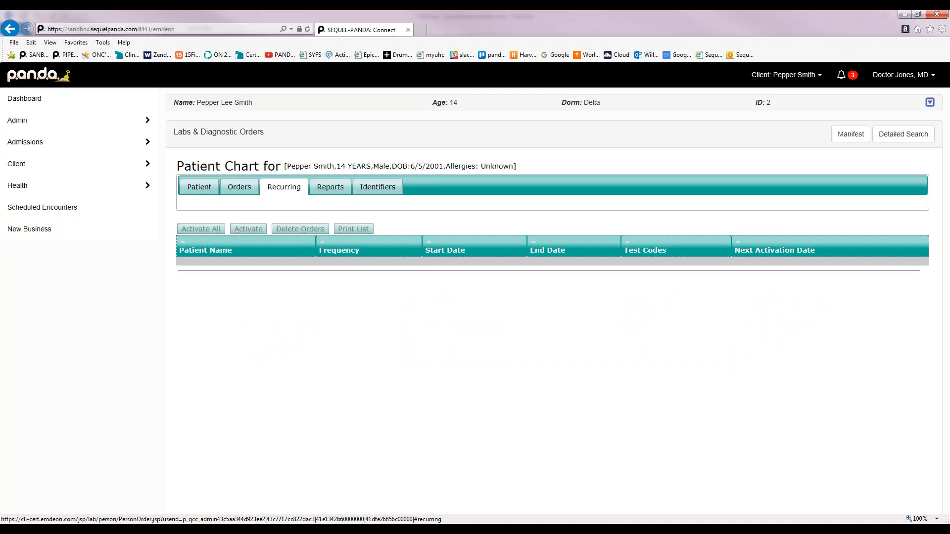
click(240, 187)
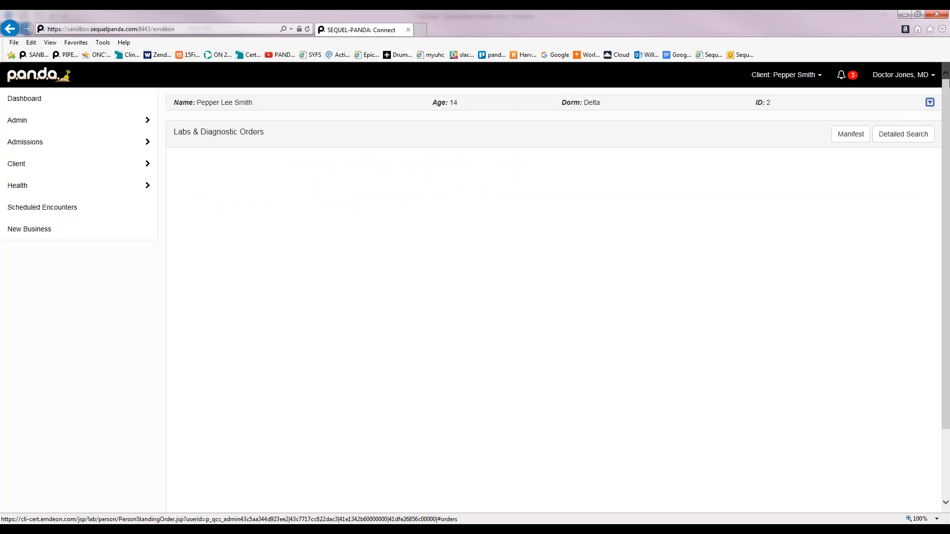
click(364, 250)
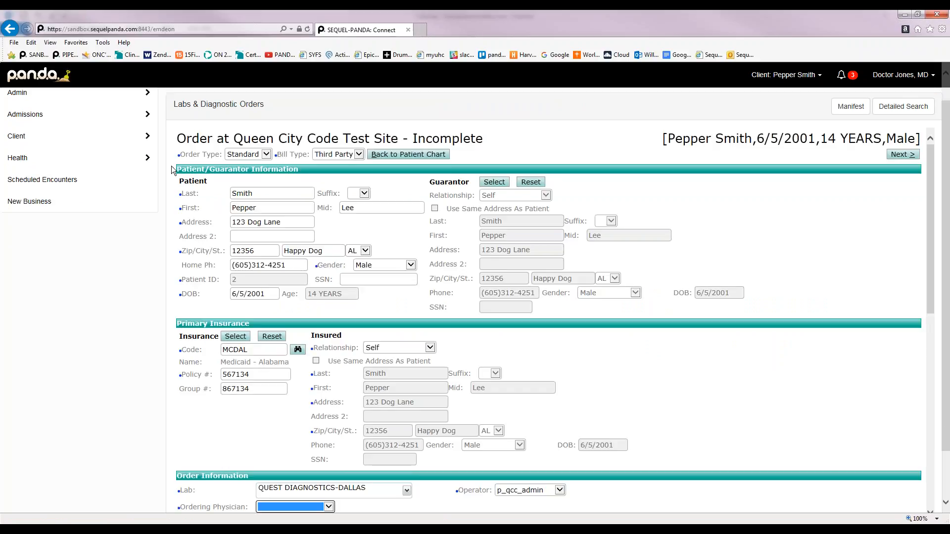
Change the order type to Recurring
click(268, 152)
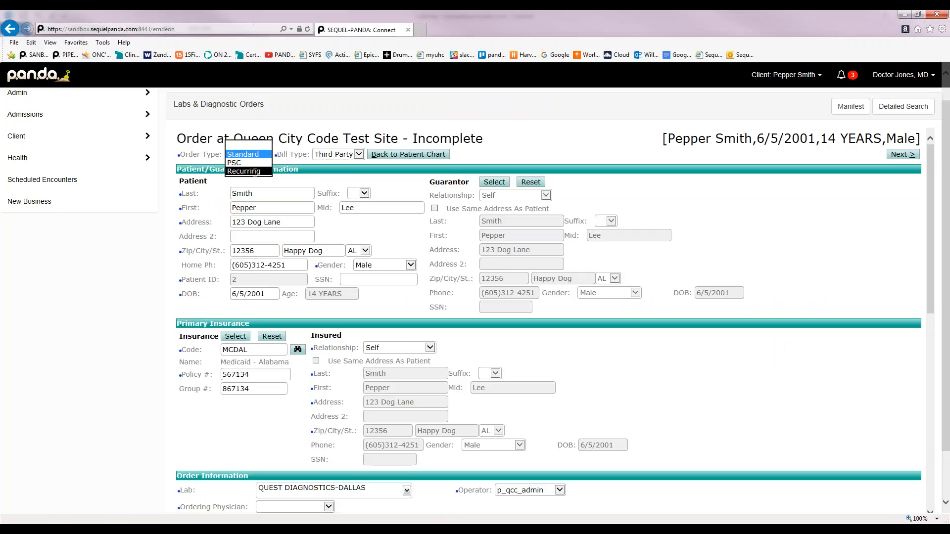
click(254, 172)
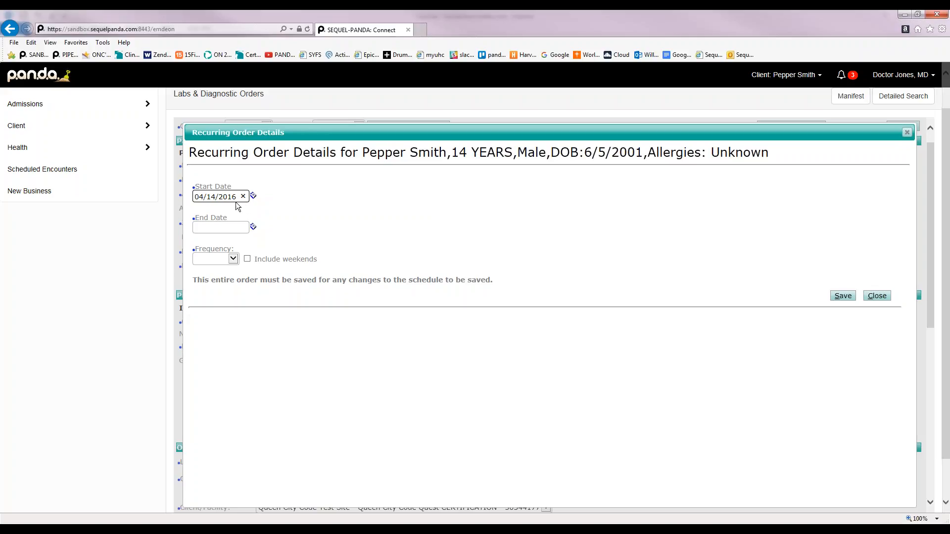
Save a weekly recurring schedule ending on 06/14/2016
click(247, 227)
click(253, 227)
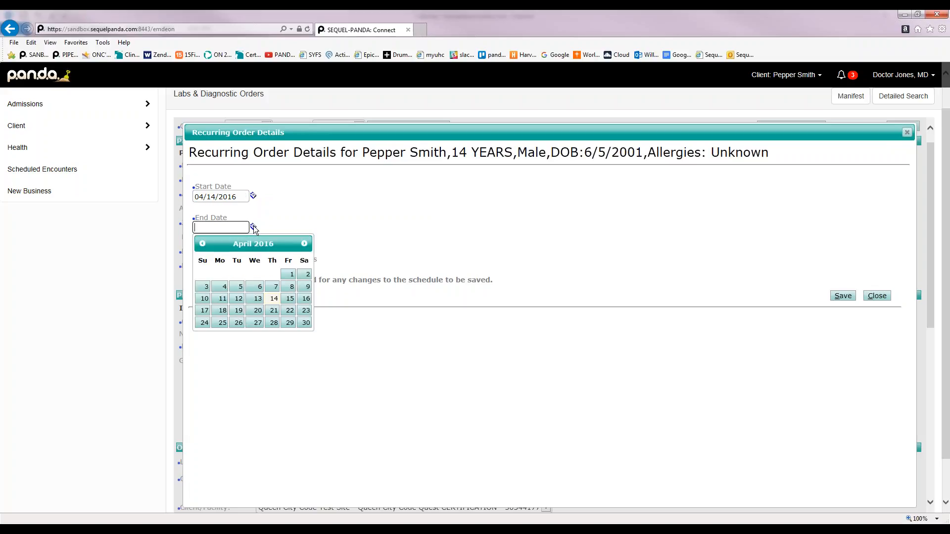
click(305, 244)
click(305, 244)
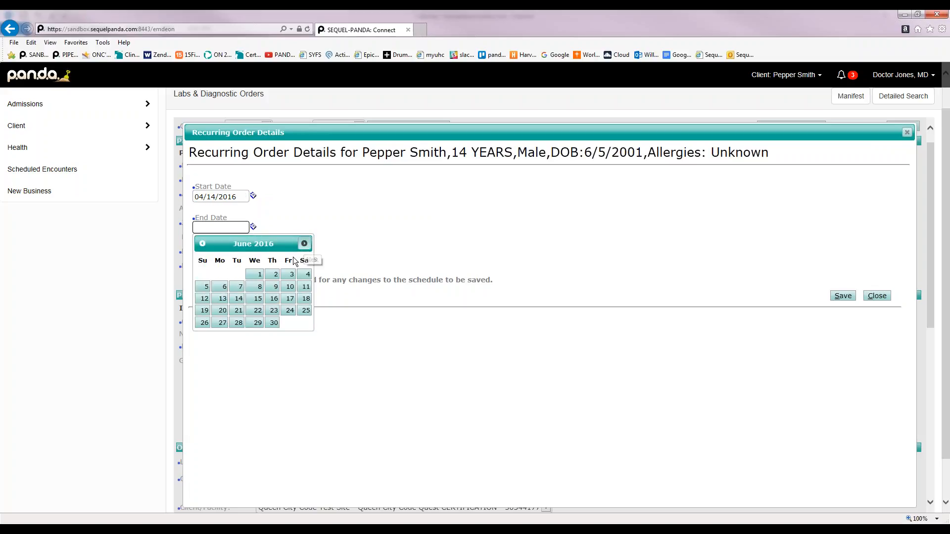
click(239, 299)
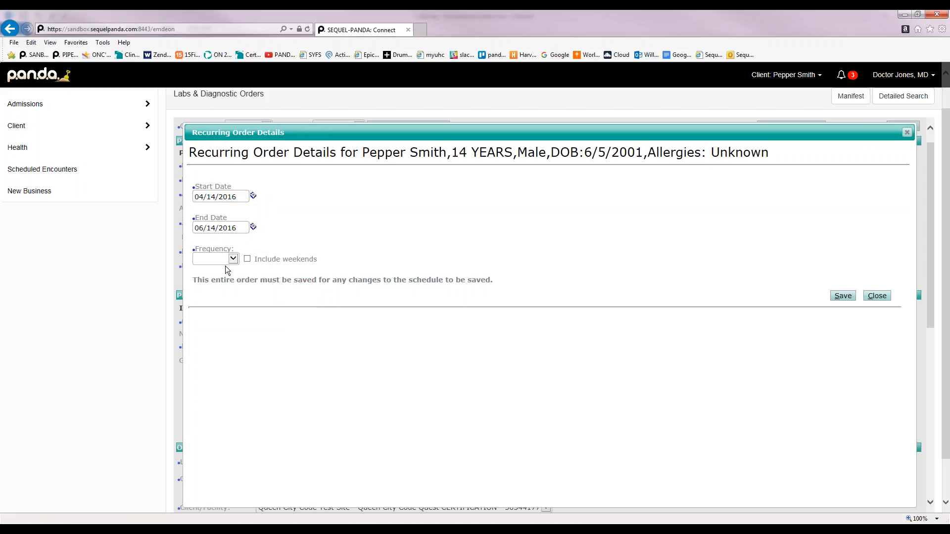
click(233, 259)
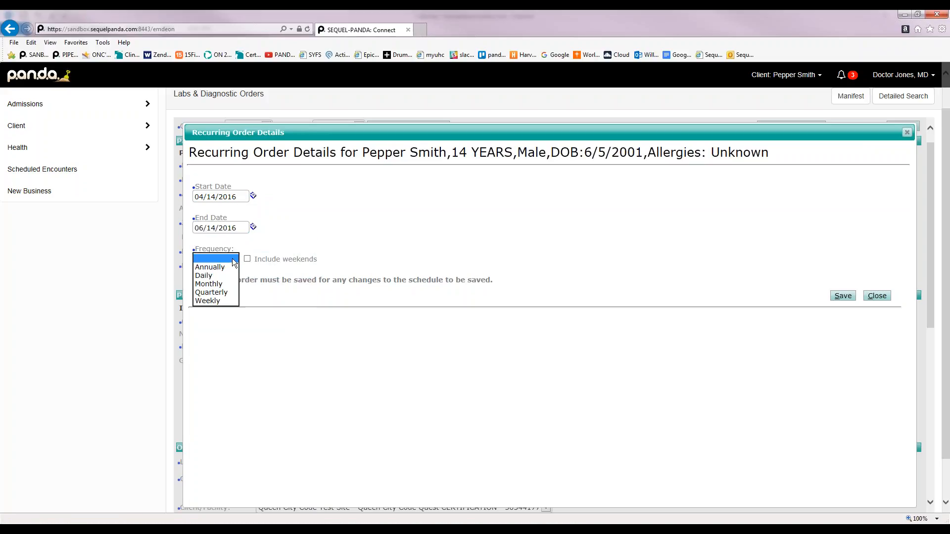
click(223, 301)
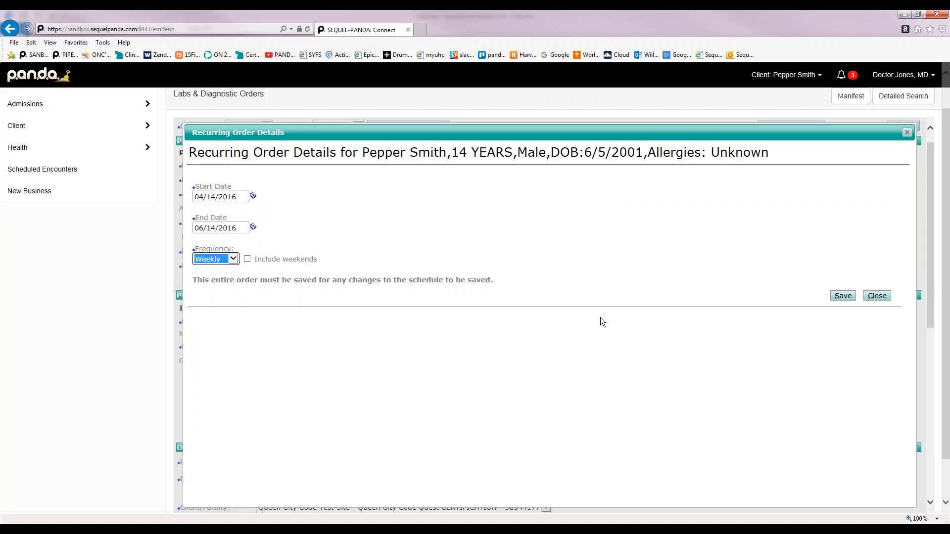
click(847, 295)
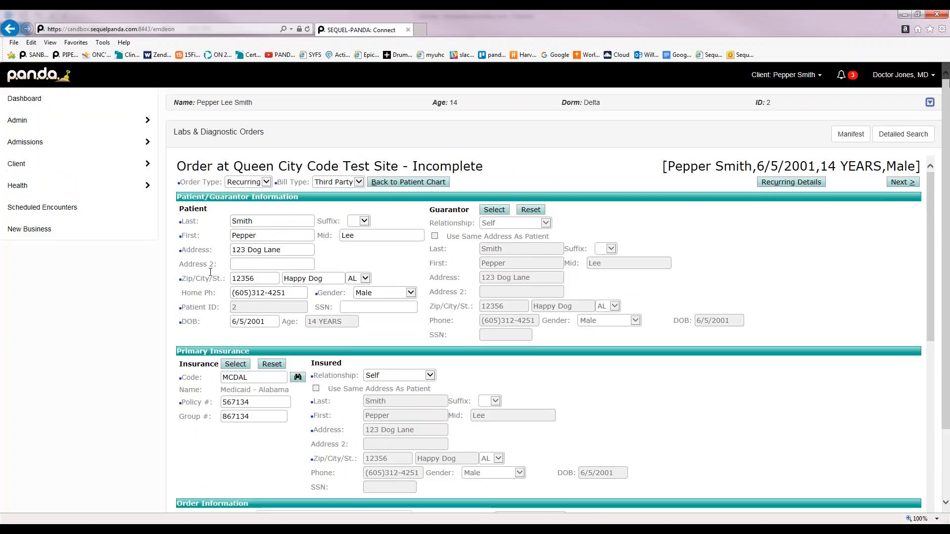
Choose Standard Lab Order as the order's lab
scroll(549, 332, down, 3)
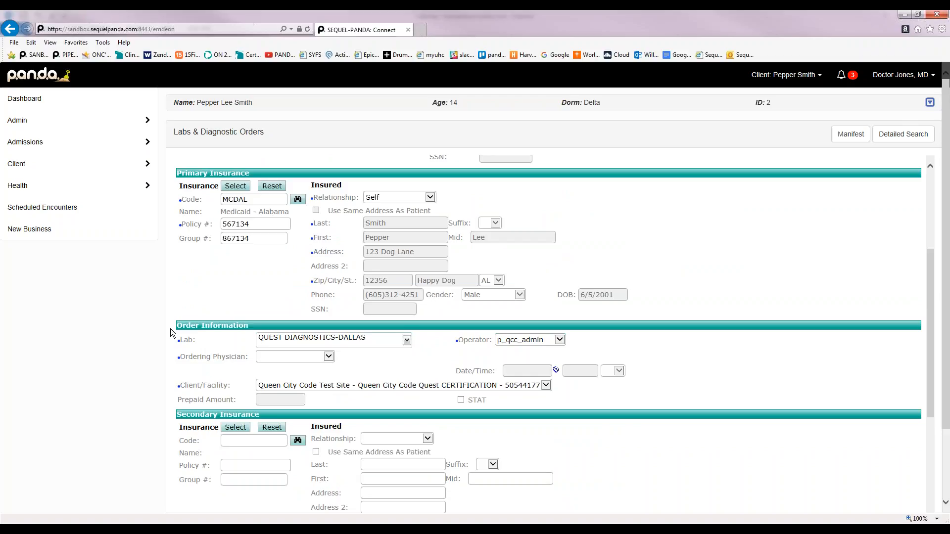
click(406, 341)
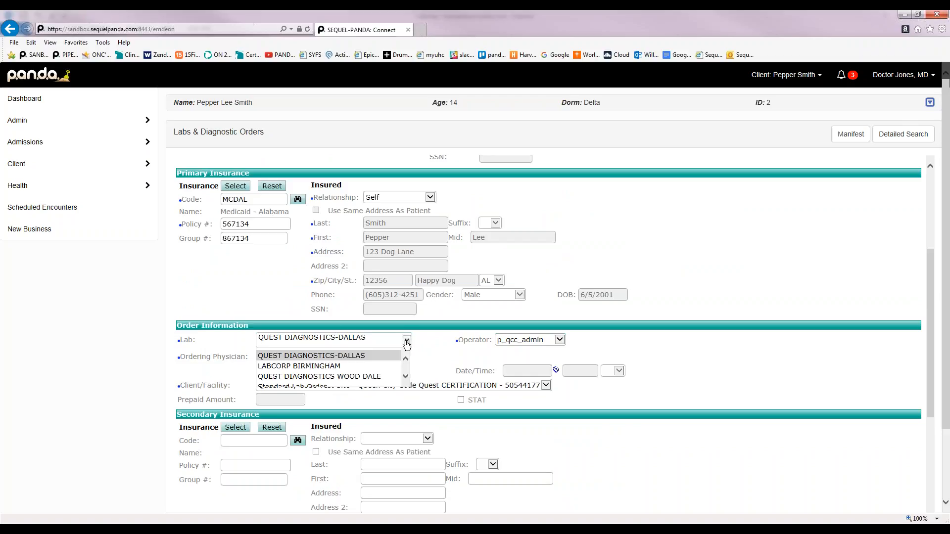
click(317, 386)
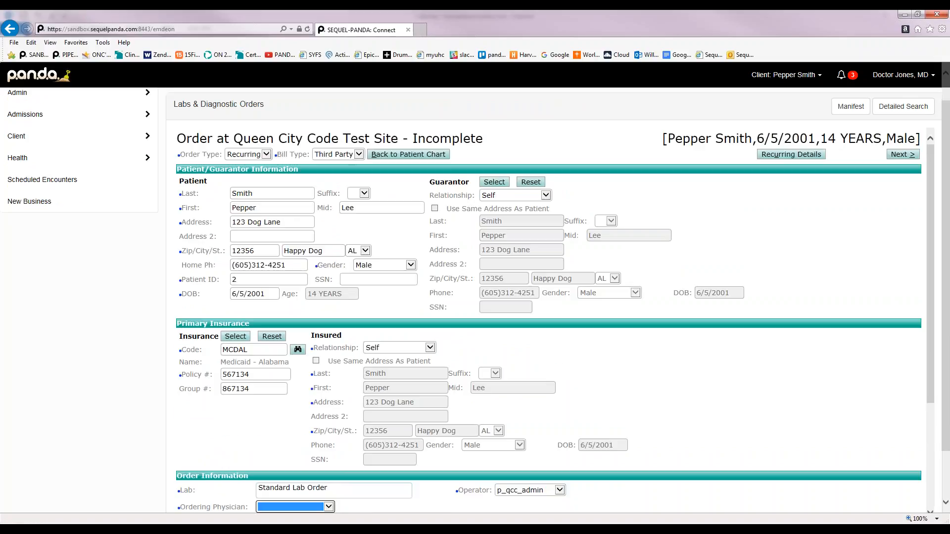
Assign the first listed doctor as the ordering physician
scroll(325, 387, down, 2)
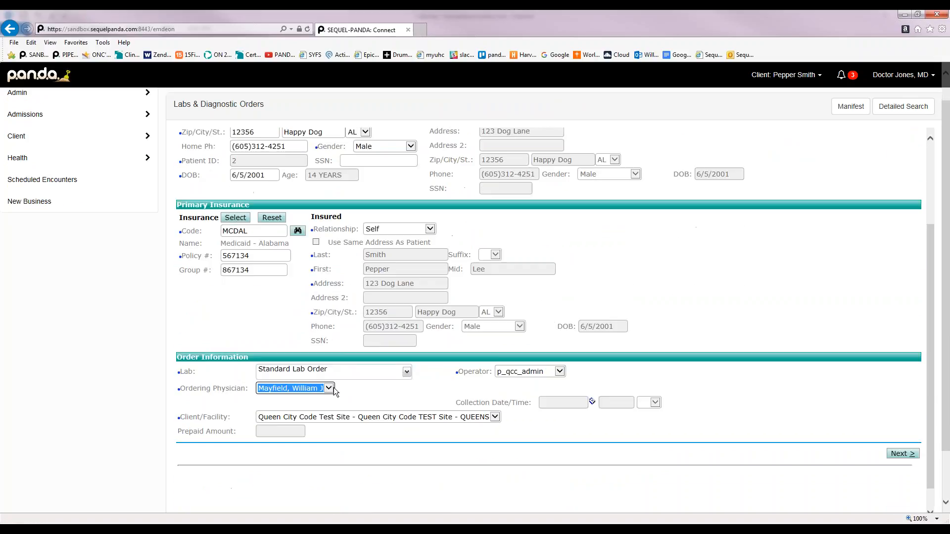
click(327, 388)
click(297, 380)
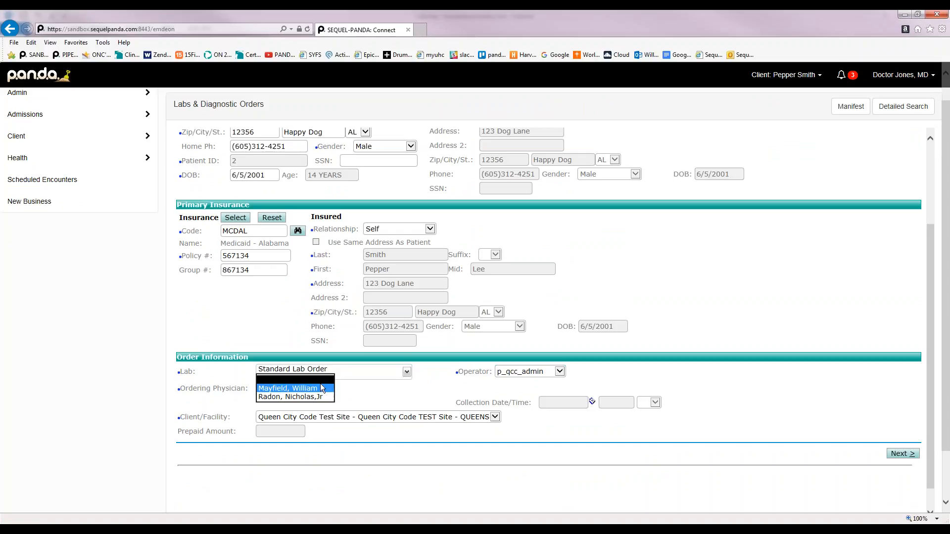
click(329, 388)
click(329, 388)
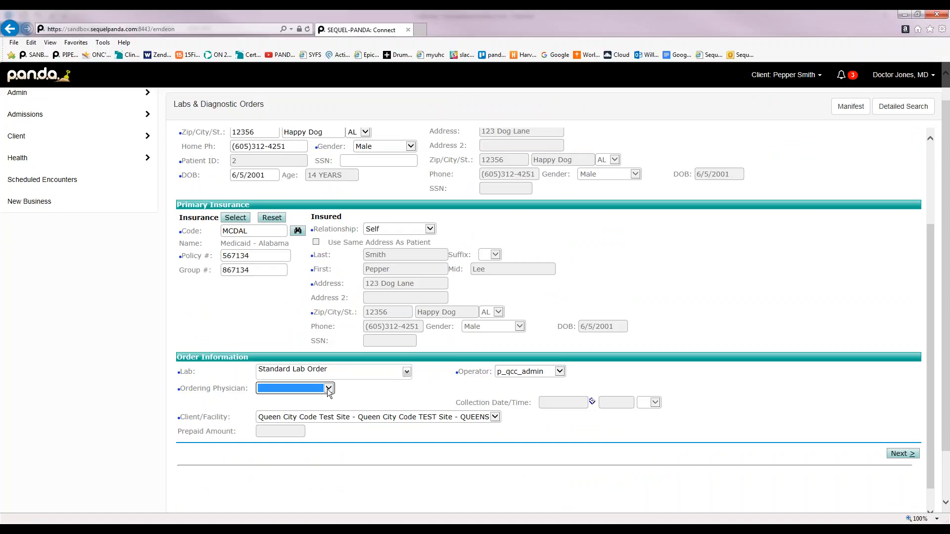
click(329, 388)
click(321, 394)
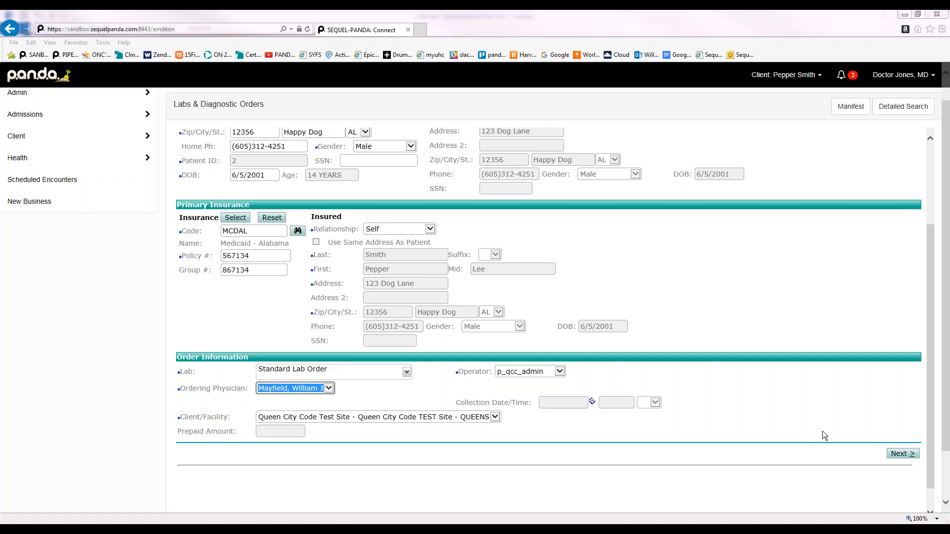
click(651, 270)
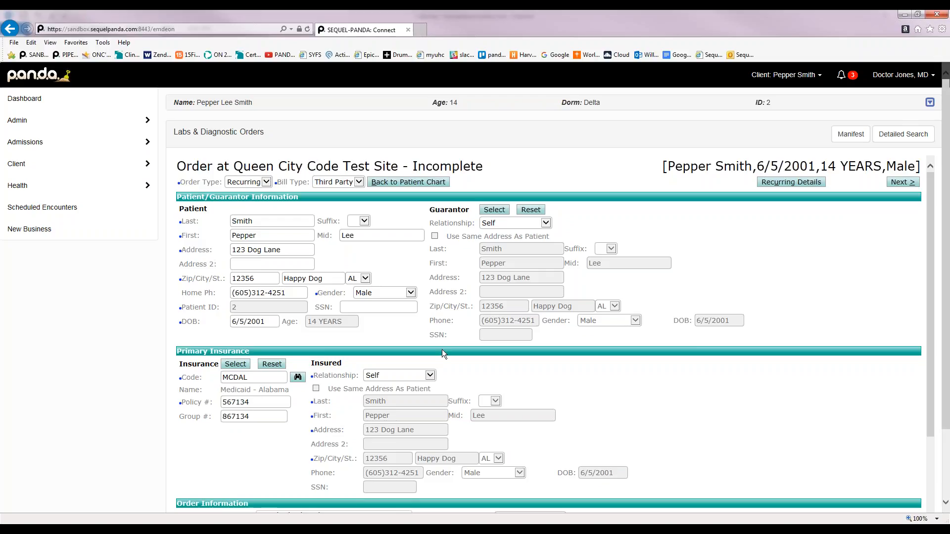
Keep the order type Recurring and continue past Order Information to test selection
click(265, 182)
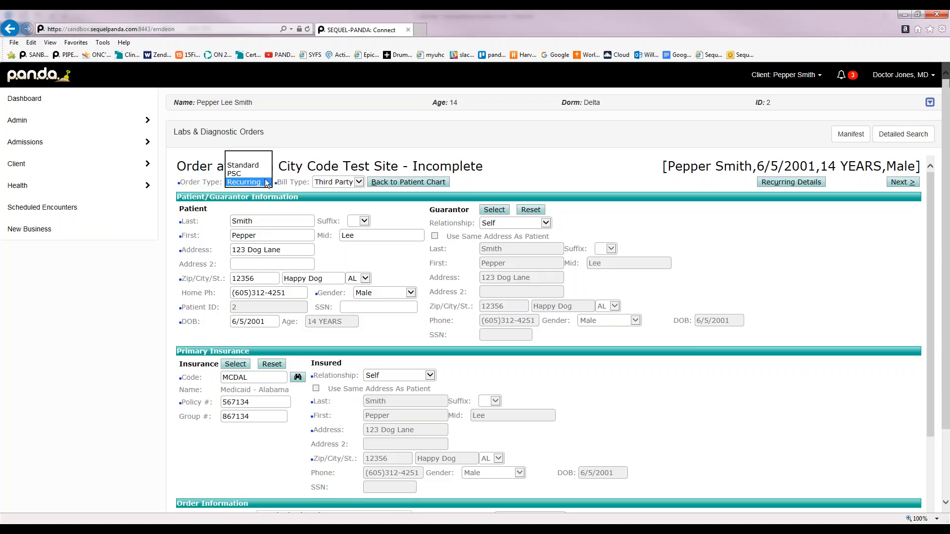
click(120, 322)
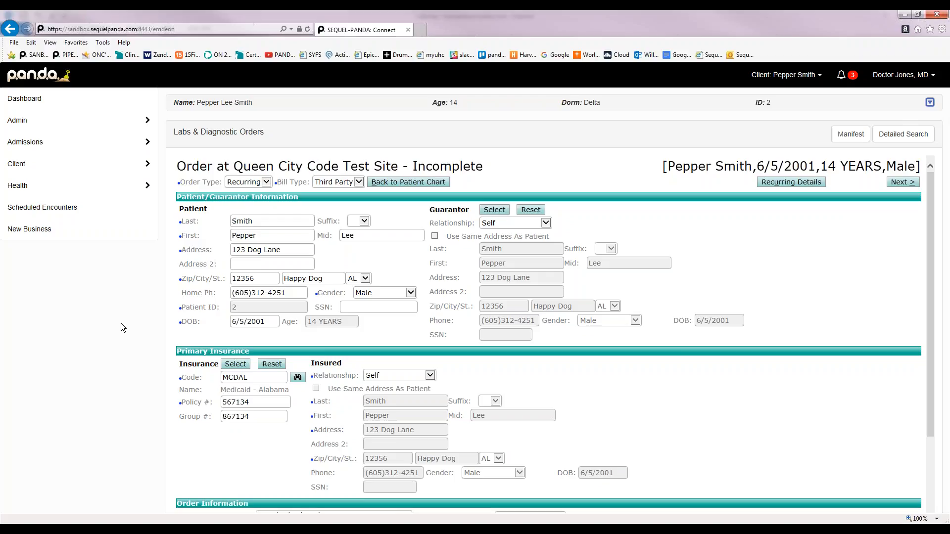
scroll(121, 323, down, 2)
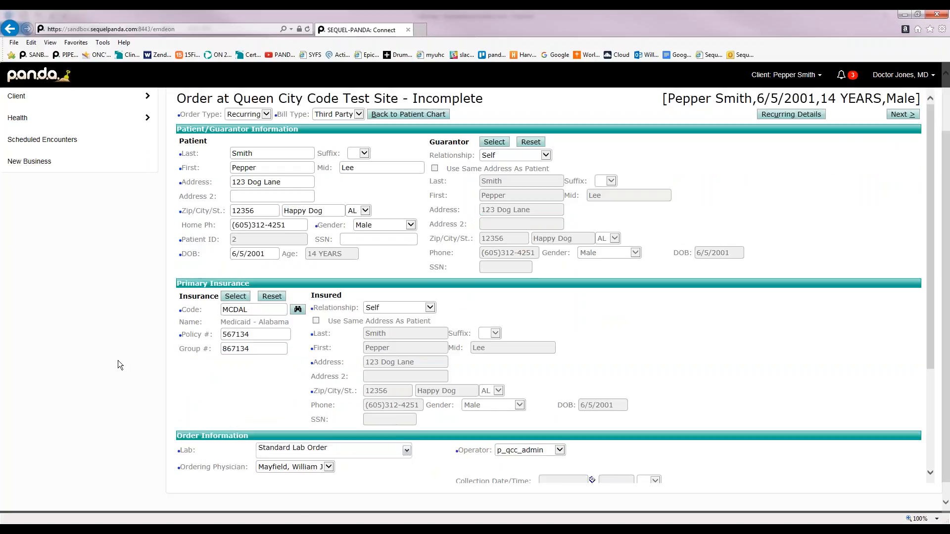
scroll(118, 361, down, 1)
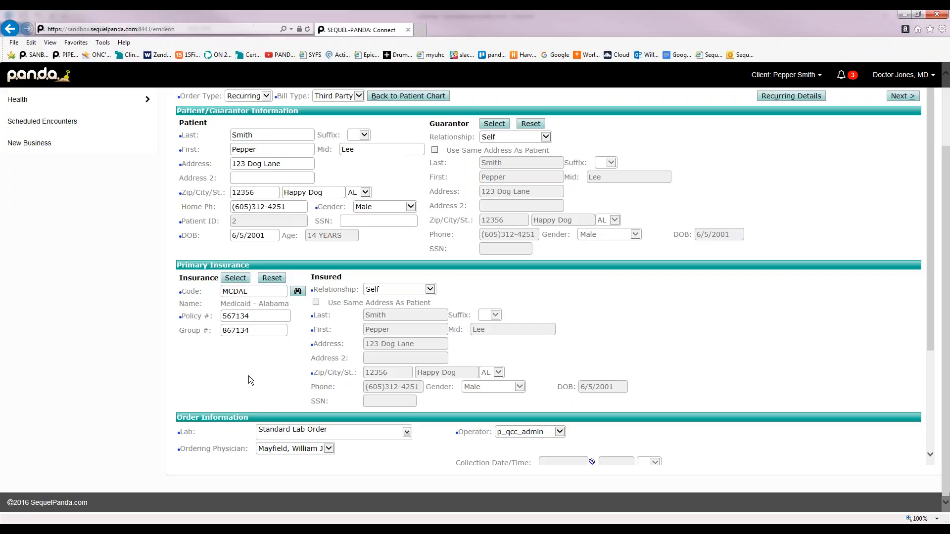
scroll(150, 412, down, 3)
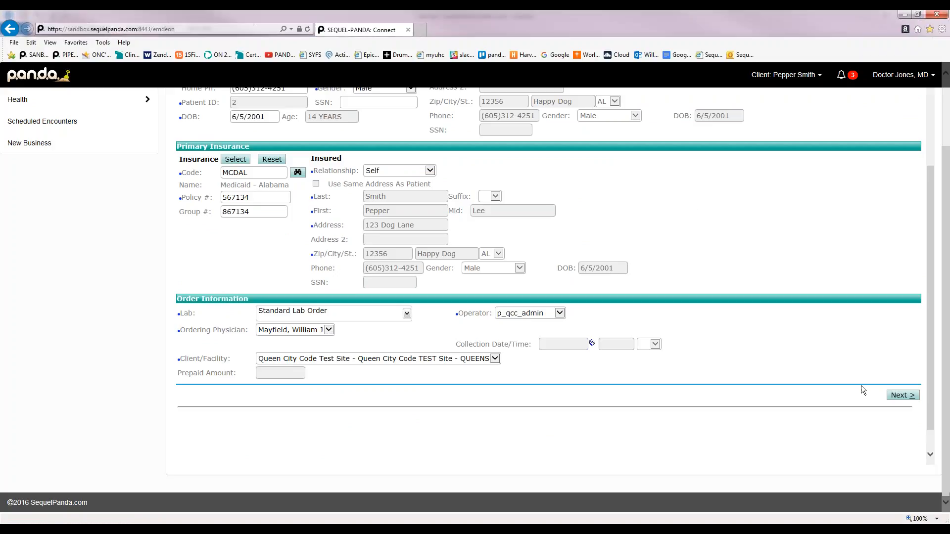
click(906, 398)
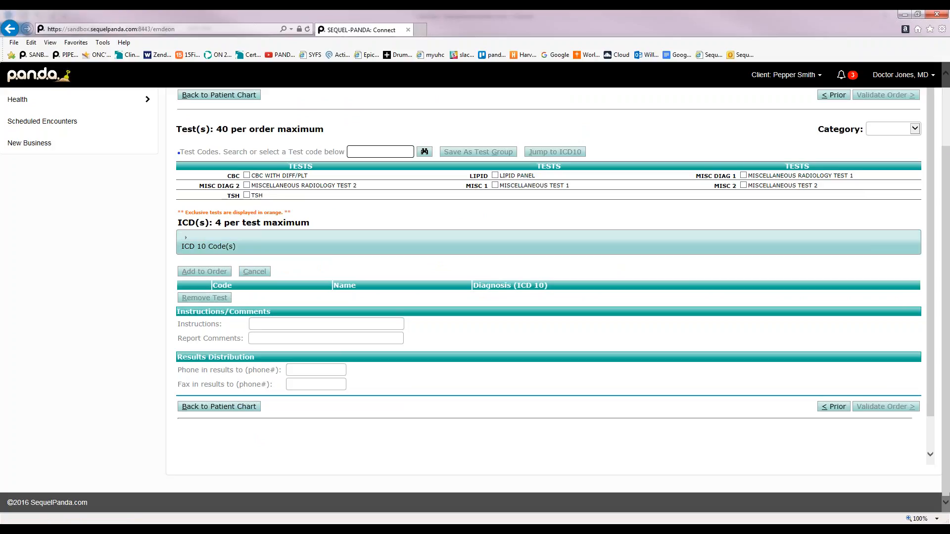
Add CBC WITH DIFF/PLT with ICD-10 diagnosis F31.0 to the order
click(247, 176)
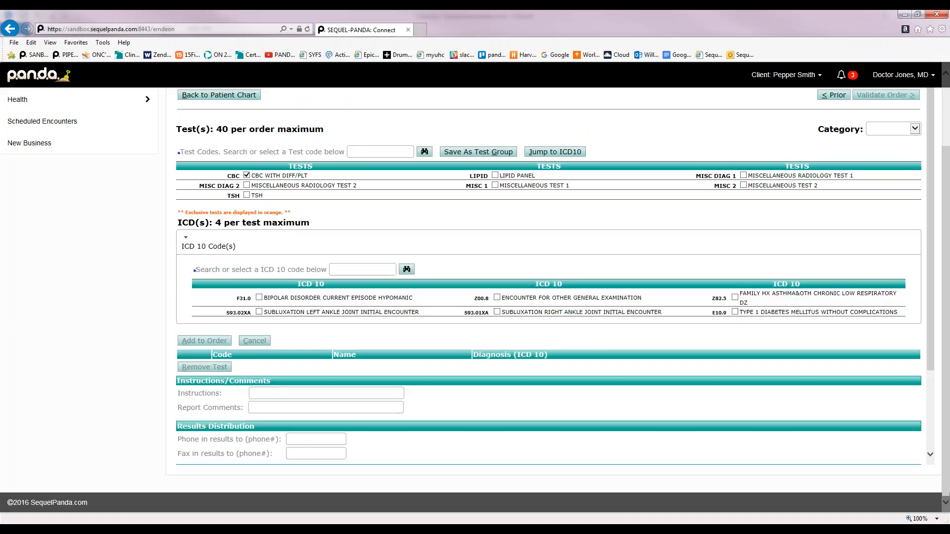
click(259, 298)
click(219, 342)
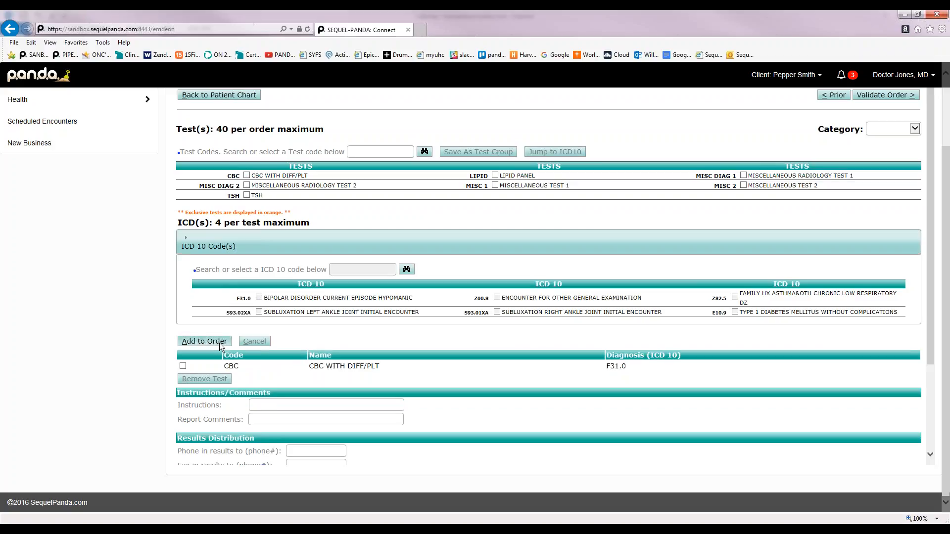
click(425, 152)
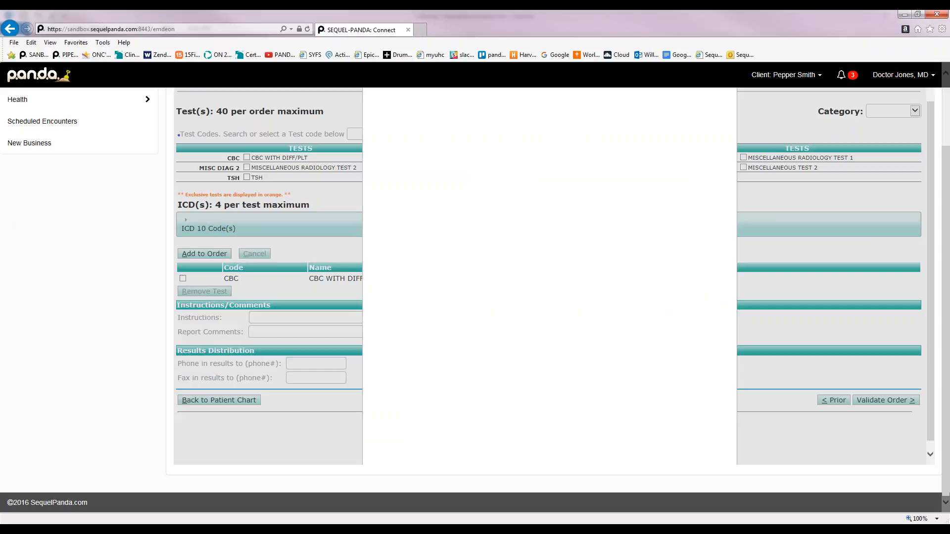
Search test codes for *CMP*, then *Protein*, and use 290 LIPOPROTEIN (a)
click(573, 168)
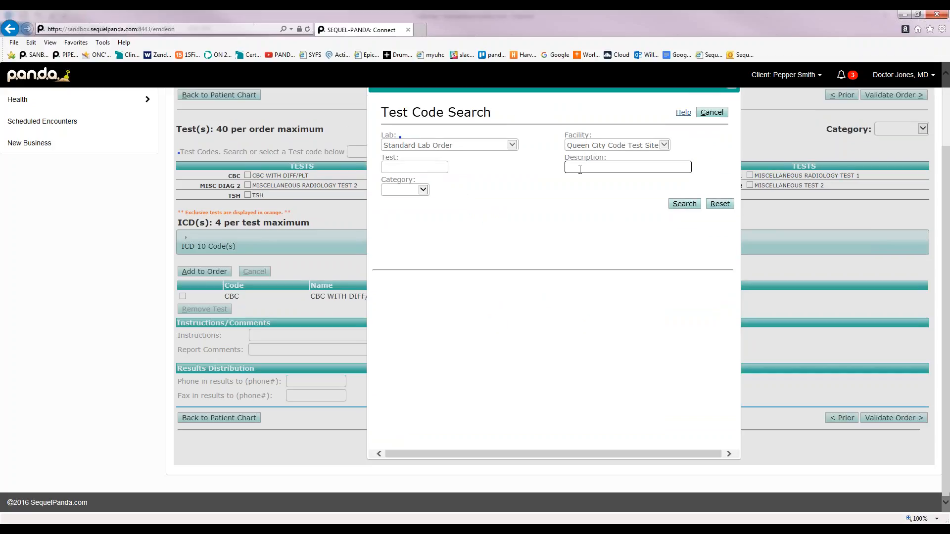
text(*CMP)
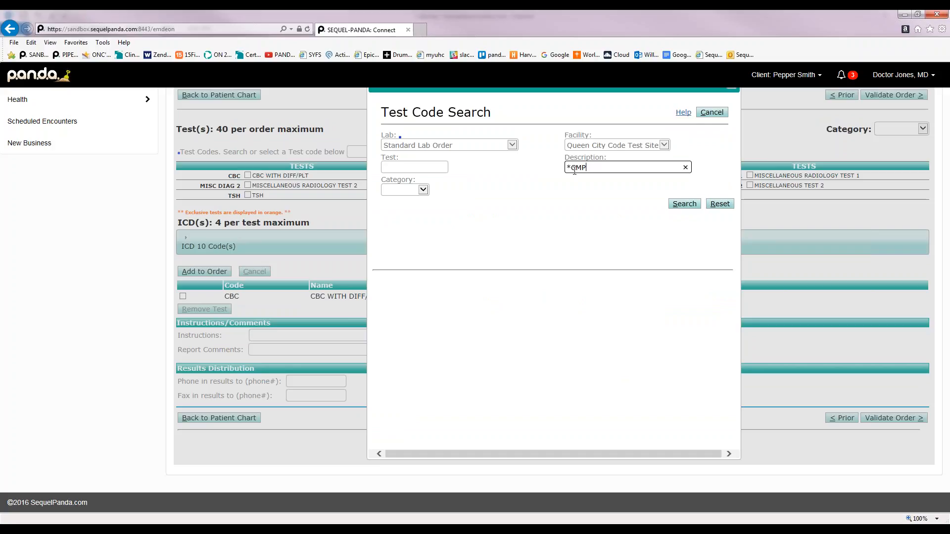
text(*)
click(683, 204)
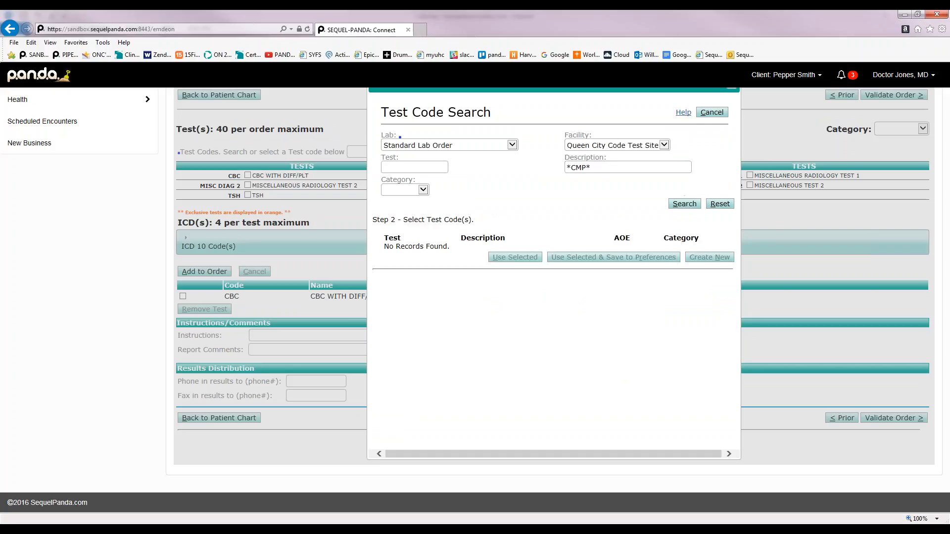
drag(596, 168, 561, 170)
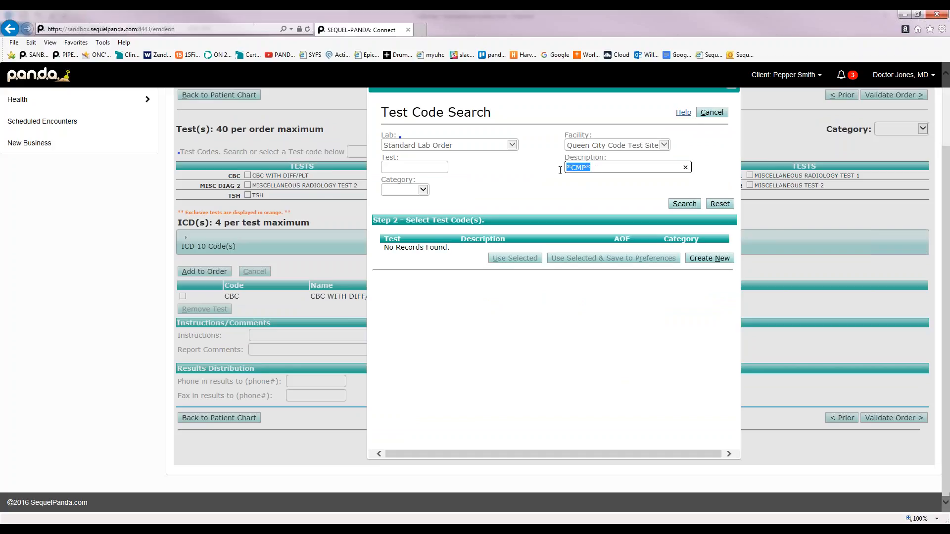
text(*P)
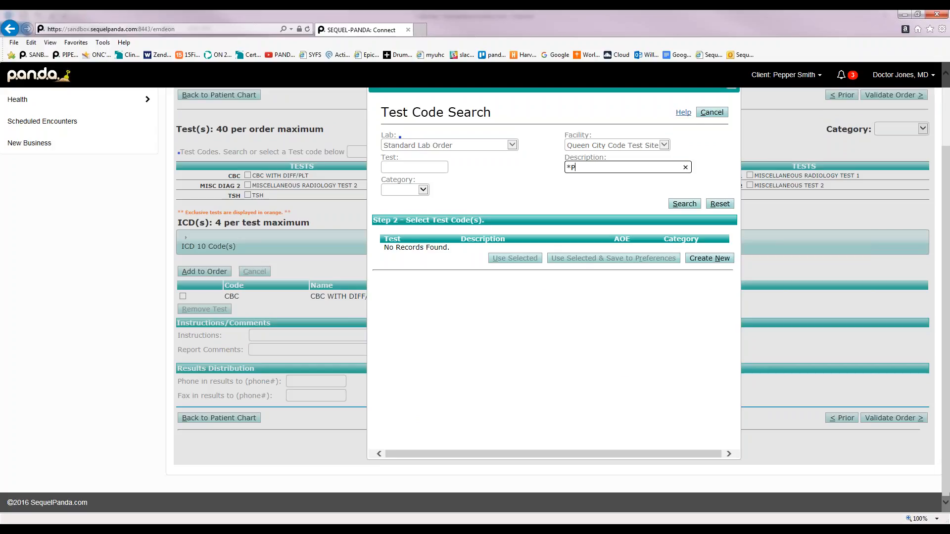
text(rotein)
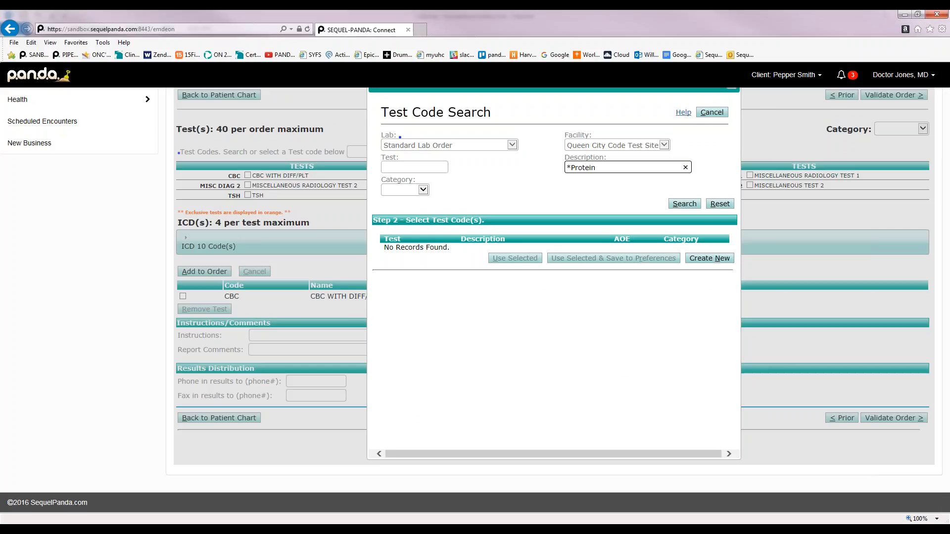
text(*)
click(683, 203)
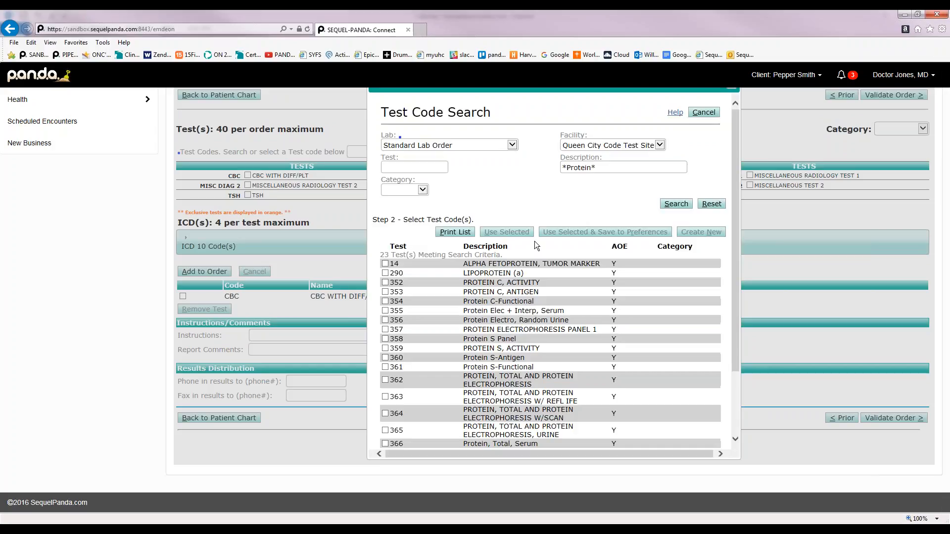
scroll(532, 238, down, 2)
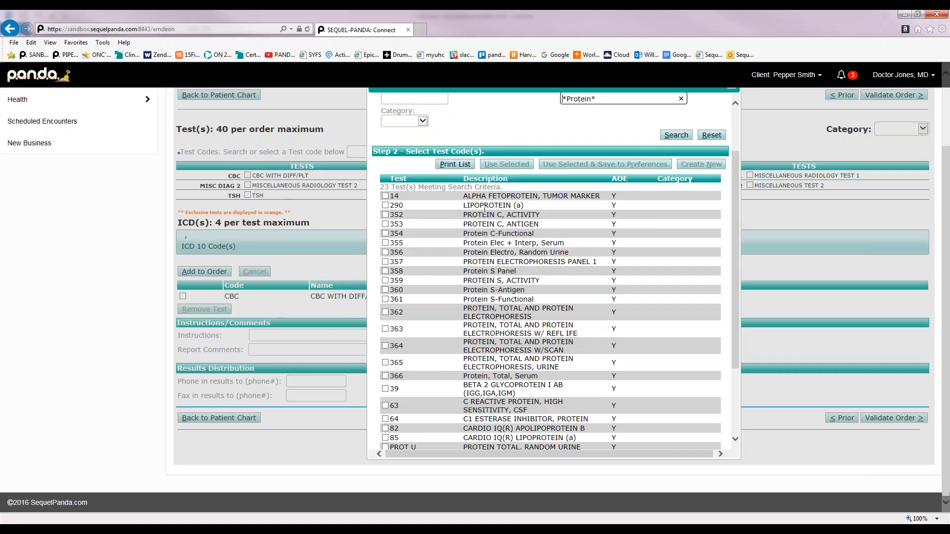
click(385, 206)
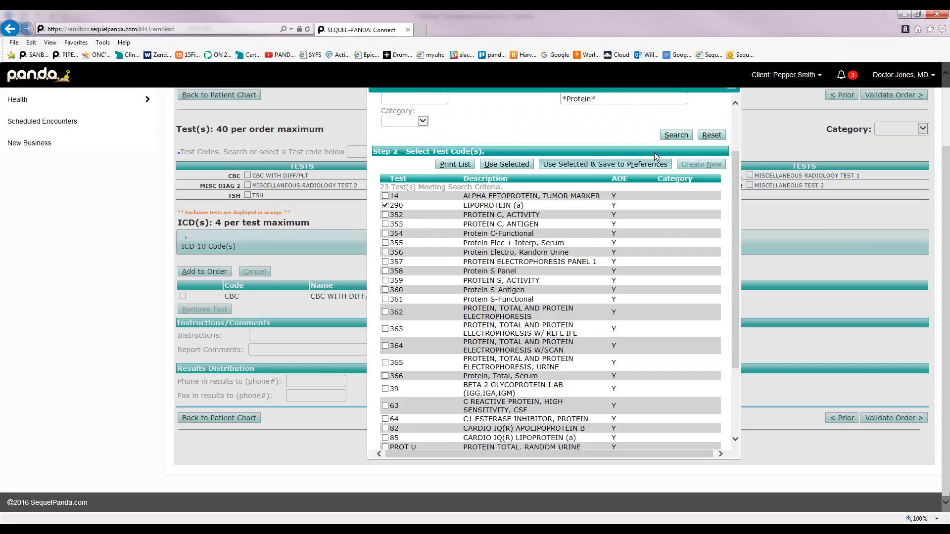
click(590, 165)
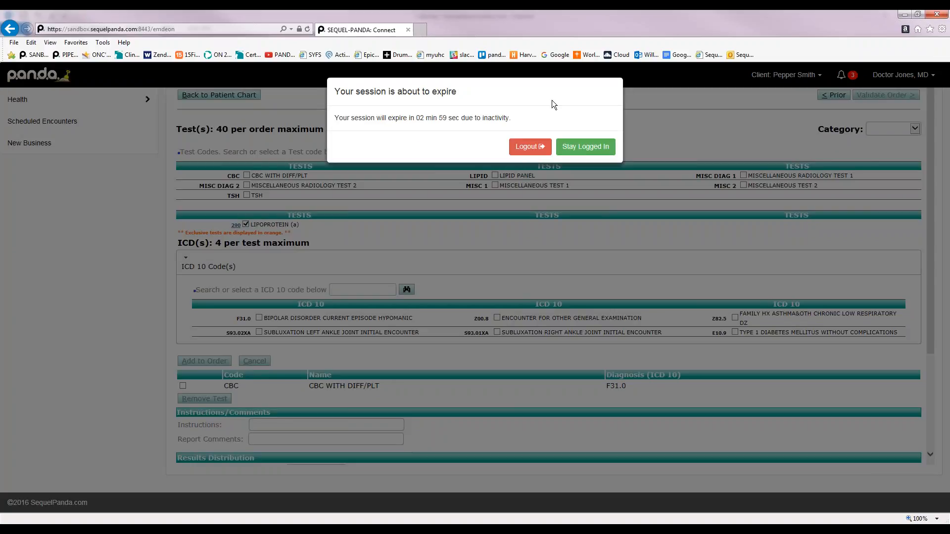
Stay logged in, then collapse and re-expand the ICD 10 Code(s) section
click(593, 149)
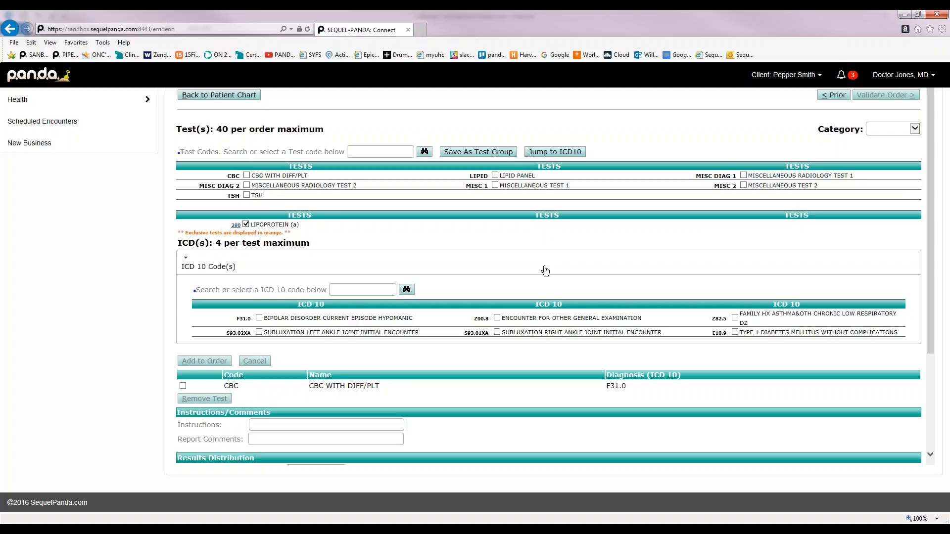
click(545, 271)
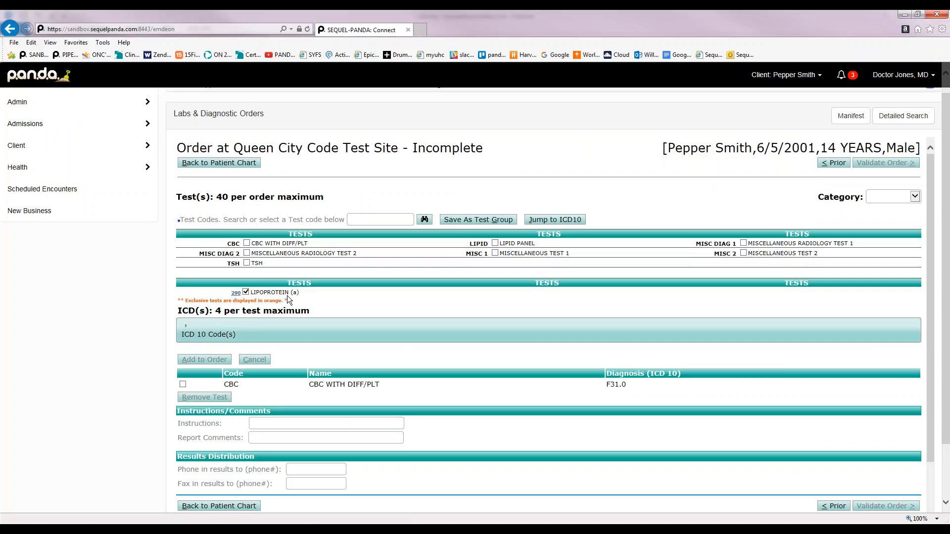
click(195, 342)
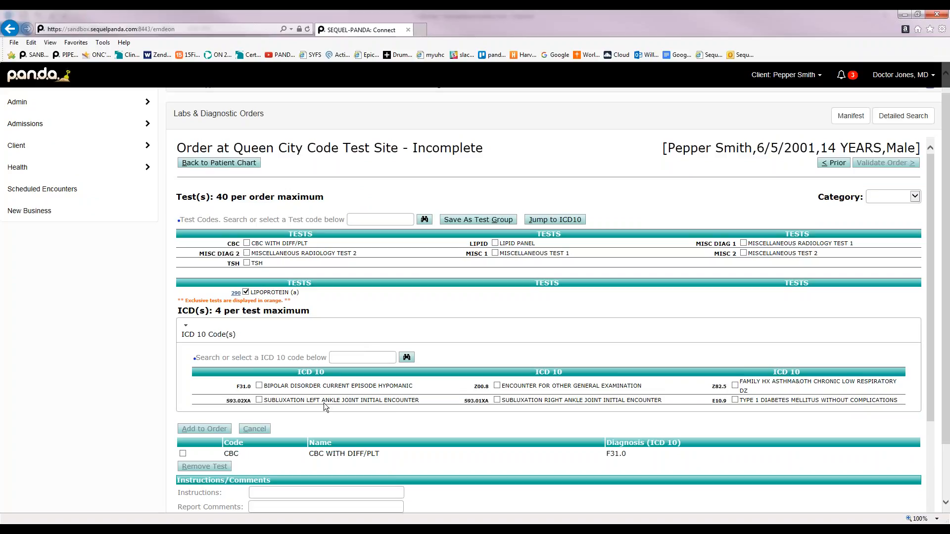
Search ICD 10 codes for F31 and use F31.89 OTHER BIPOLAR DISORDER
click(346, 357)
text(F31)
key(Return)
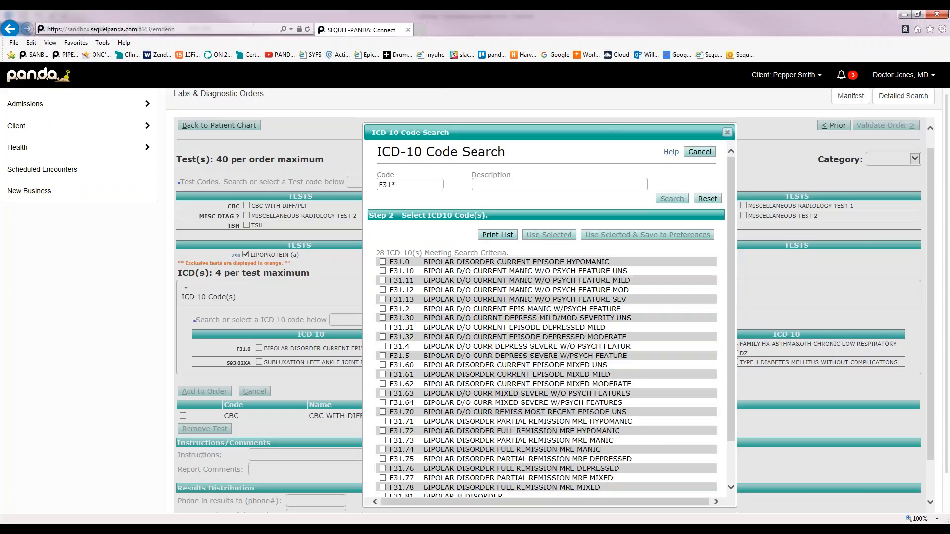
scroll(383, 365, down, 3)
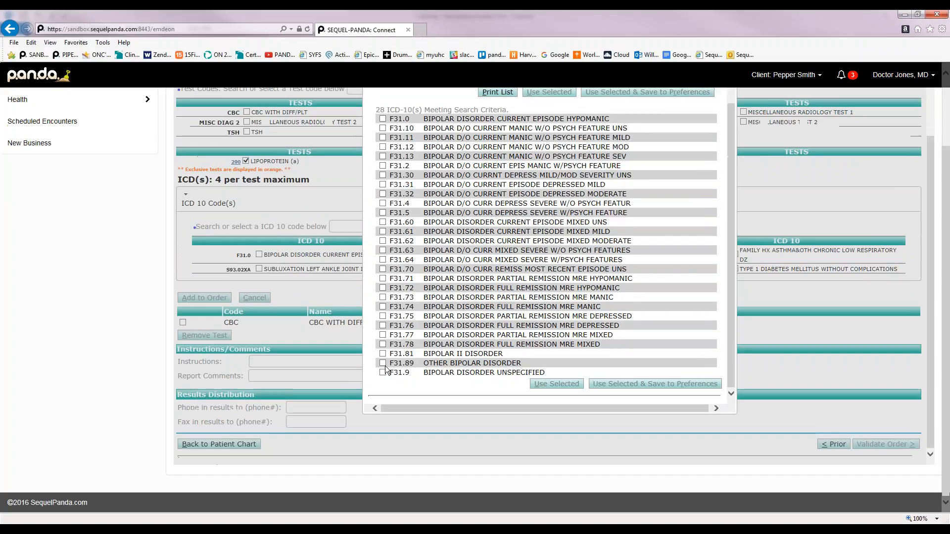
click(382, 363)
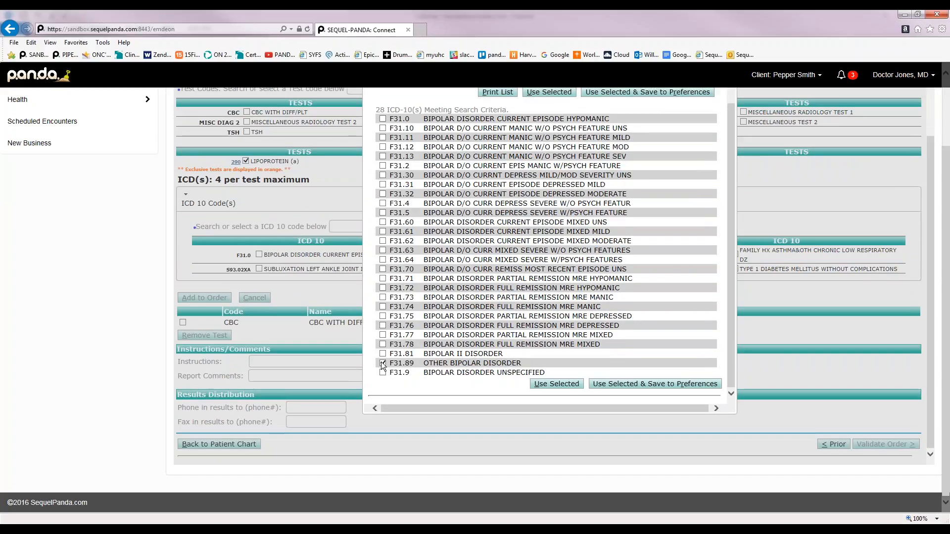
click(549, 386)
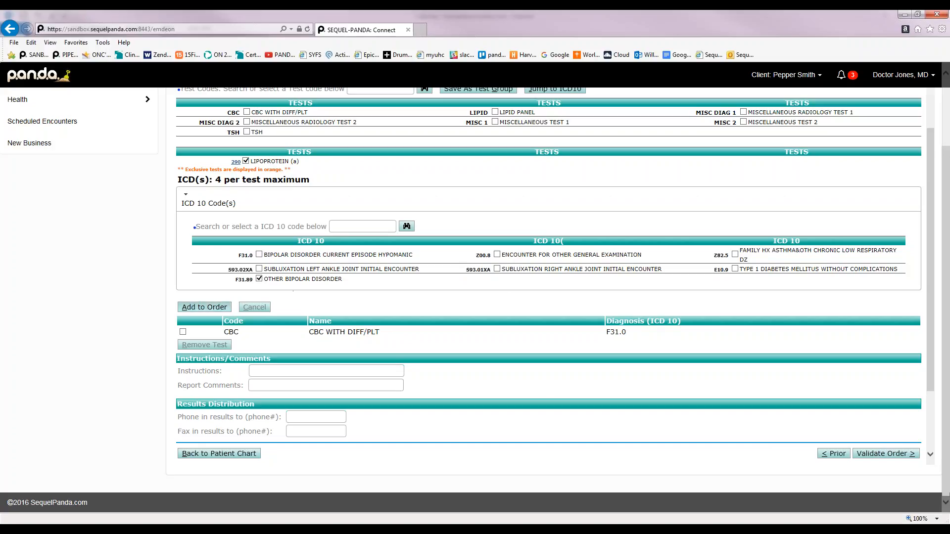
Add LIPOPROTEIN (a) with F31.89 beside CBC WITH DIFF/PLT (F31.0) and validate the order
click(214, 307)
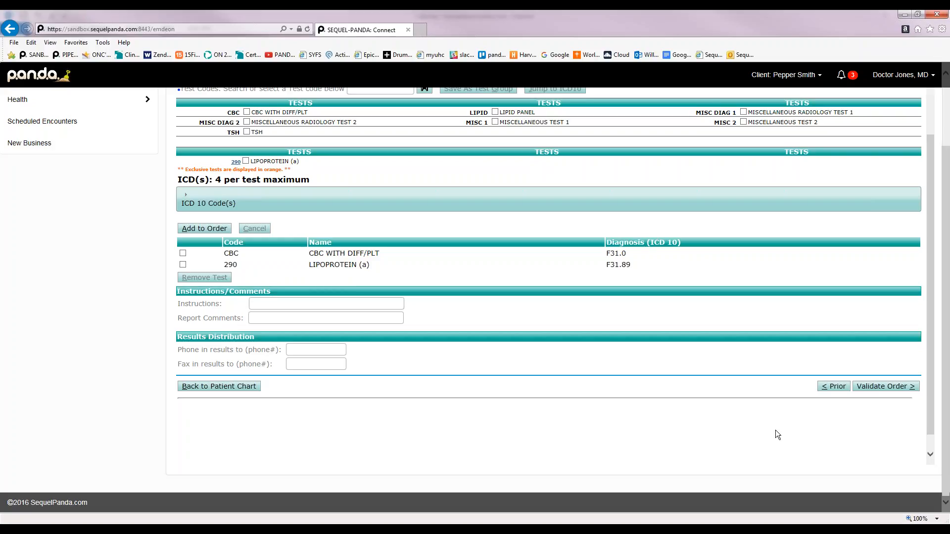
click(889, 388)
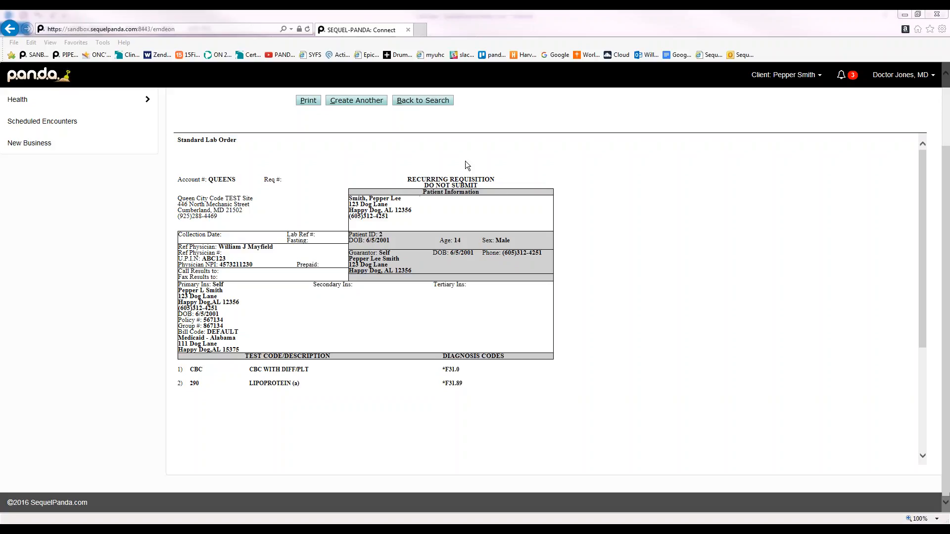
scroll(570, 164, up, 2)
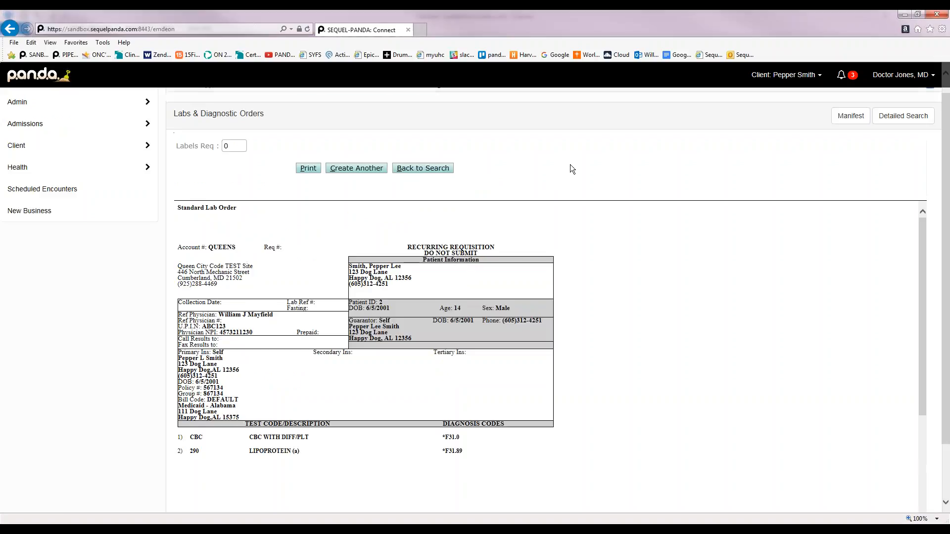
scroll(574, 171, up, 1)
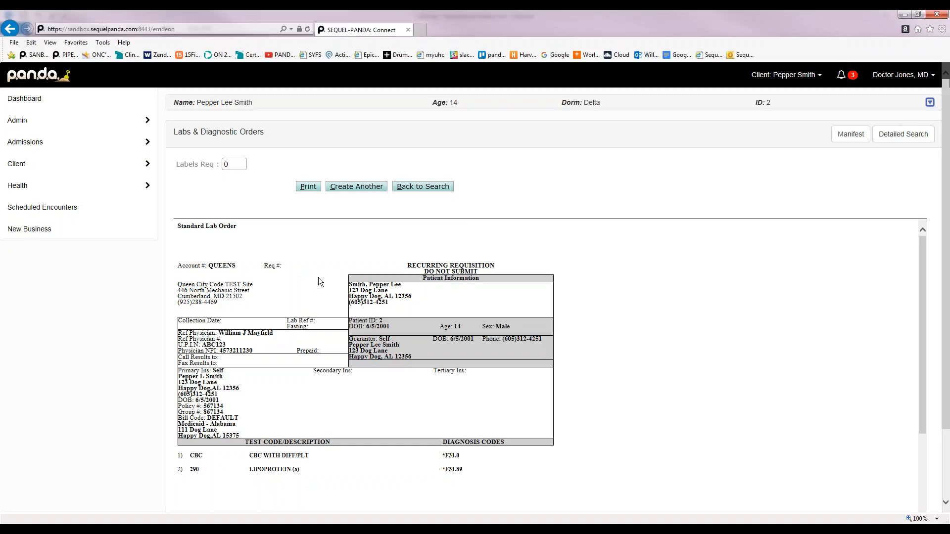
Return to the patient chart and list the weekly recurring order for 290 LIPOPROTEIN (a) and CBC
click(426, 190)
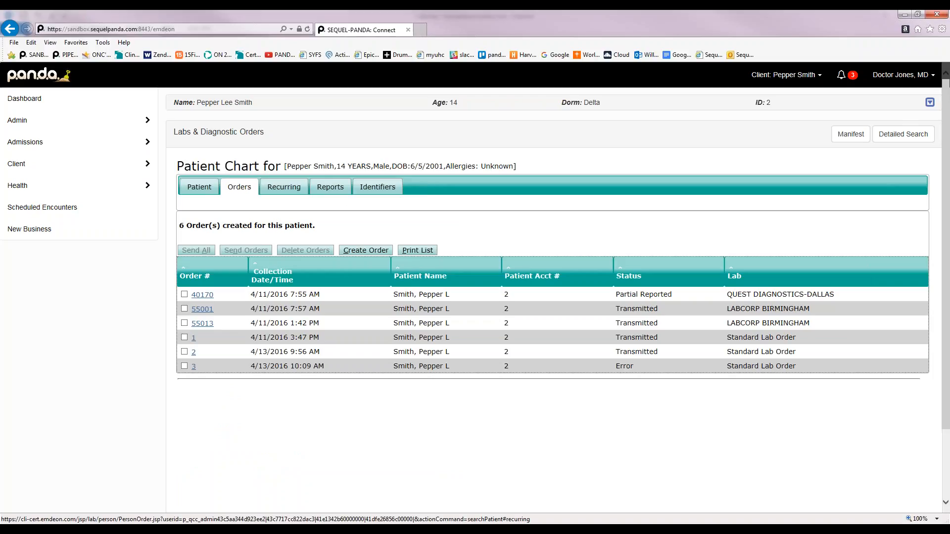
click(286, 189)
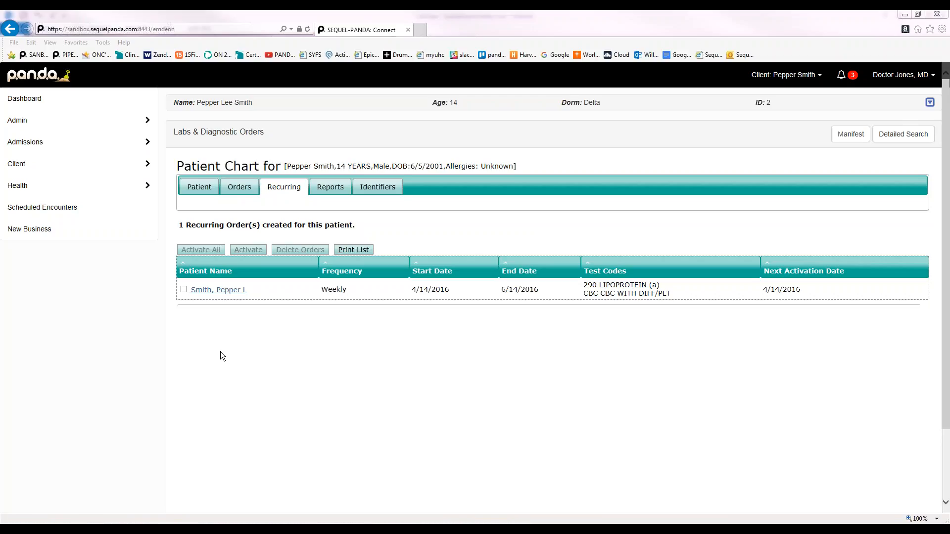
Select the weekly CBC and lipoprotein recurring order and activate it
click(184, 289)
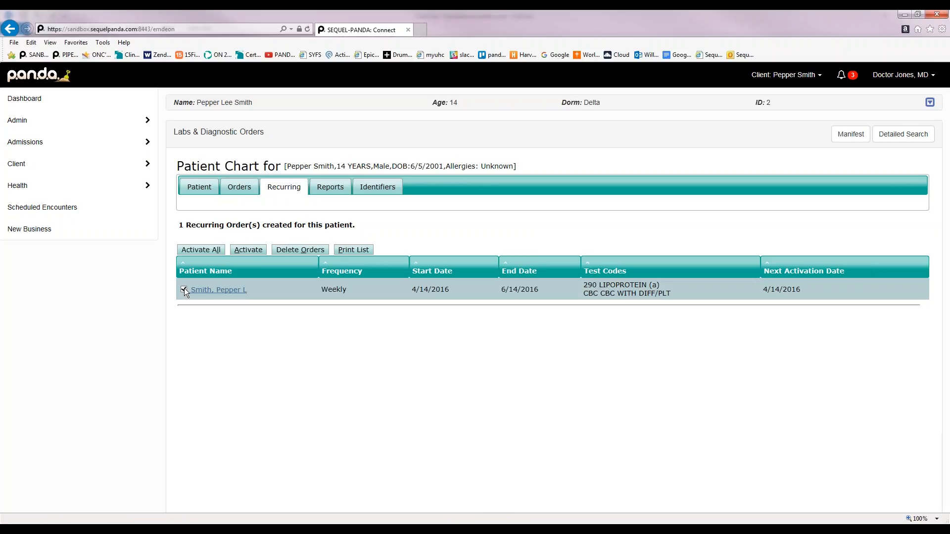
click(246, 250)
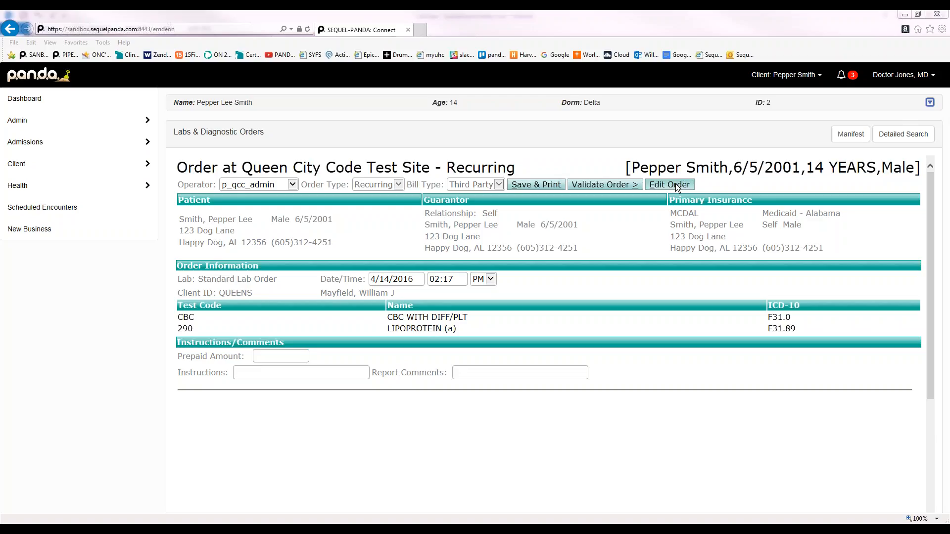
Validate and save the recurring order, bringing up the Standard Lab Order requisition's print dialog
click(619, 185)
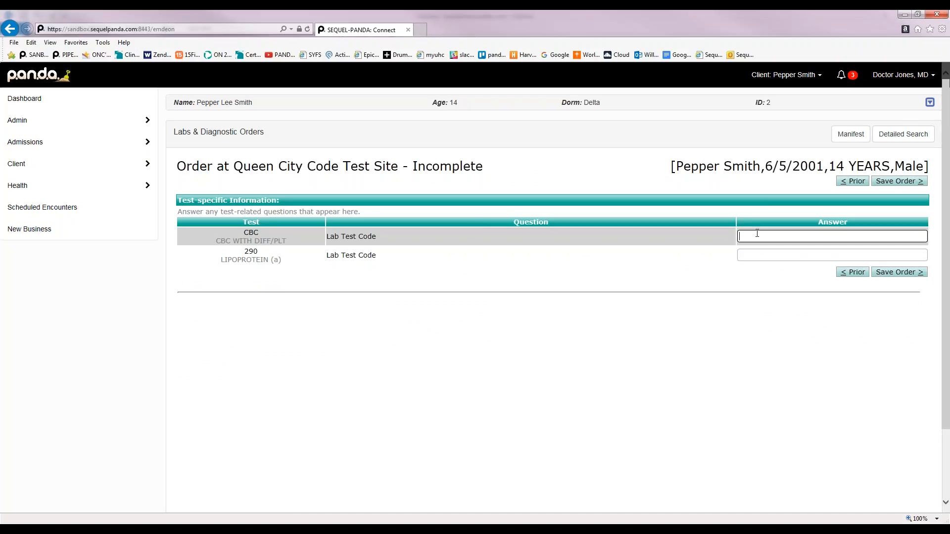
click(902, 272)
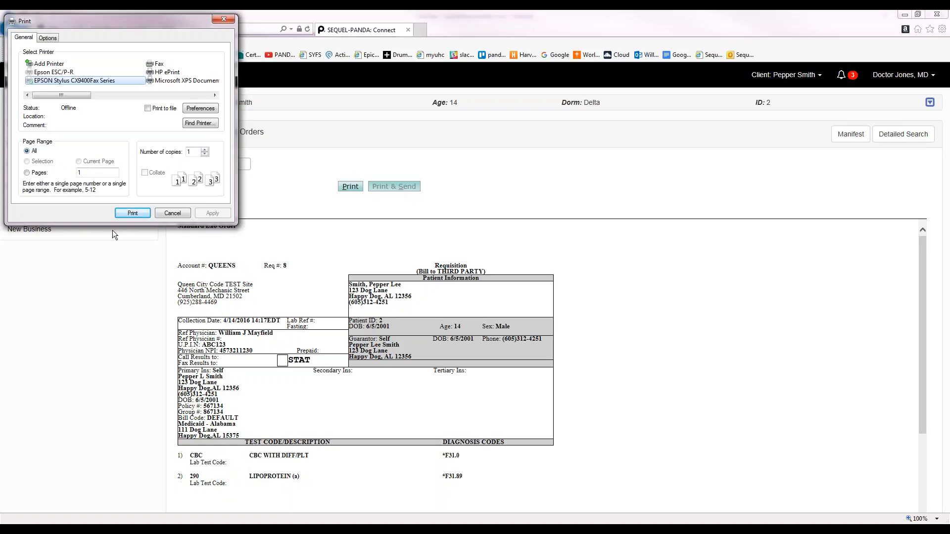
Cancel printing and go back to the order's test-question page
click(172, 213)
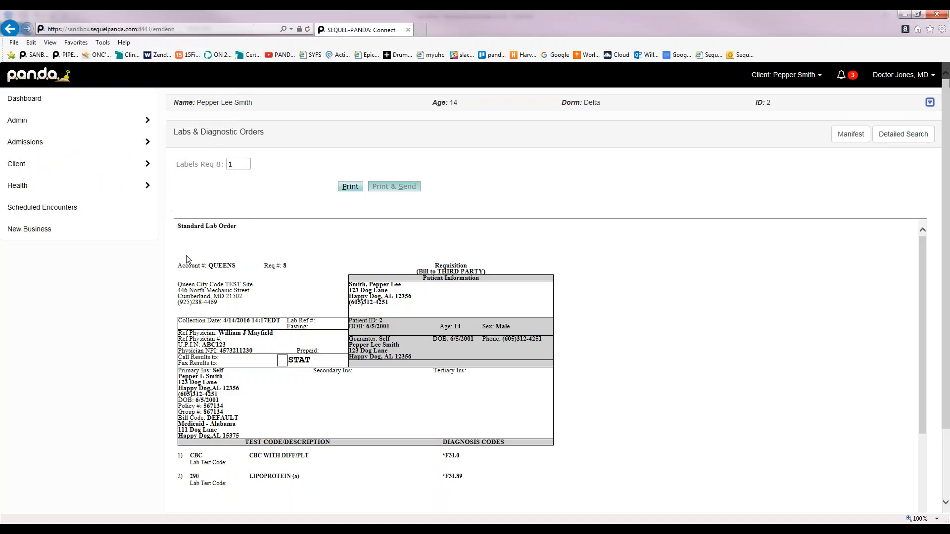
click(106, 192)
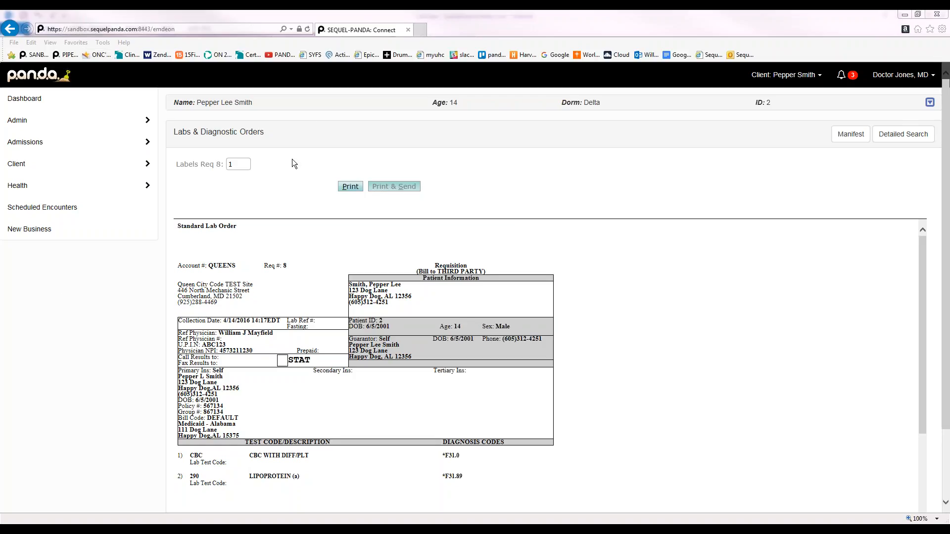
click(63, 186)
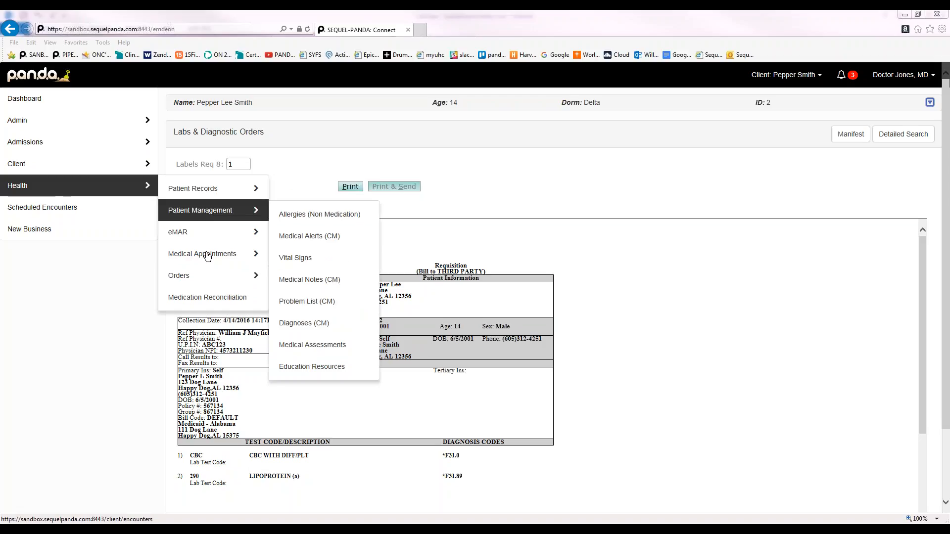
mouse_move(203, 253)
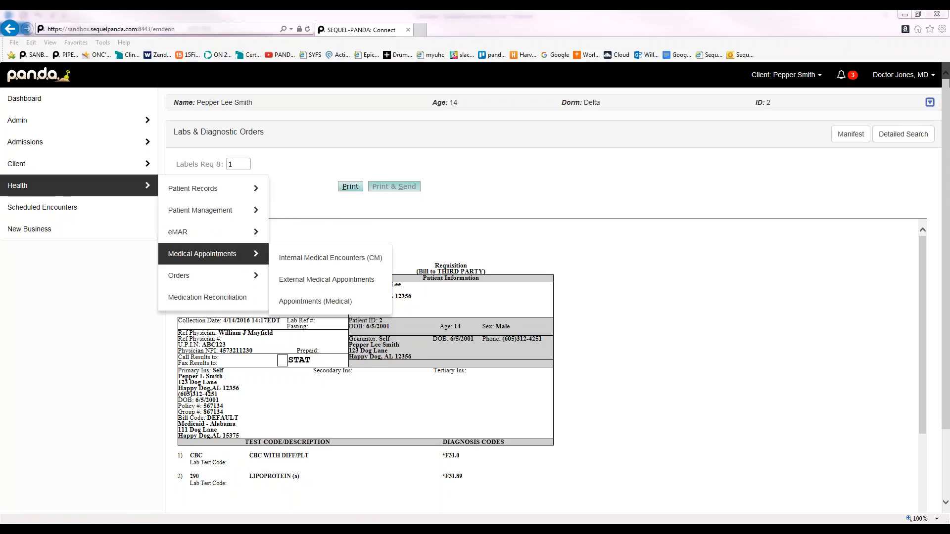
click(14, 31)
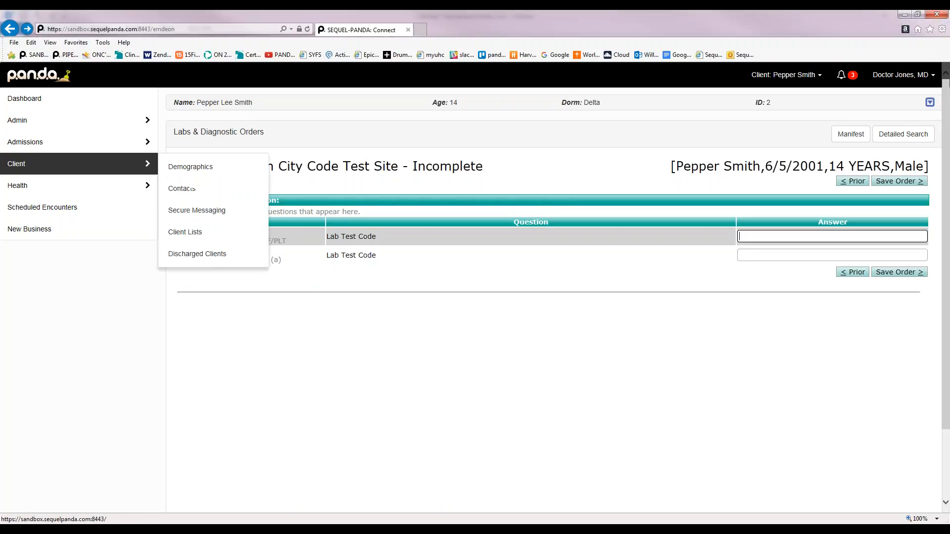
Open Health > Orders > Labs & Radiology Orders to list the patient's seven orders
mouse_move(237, 275)
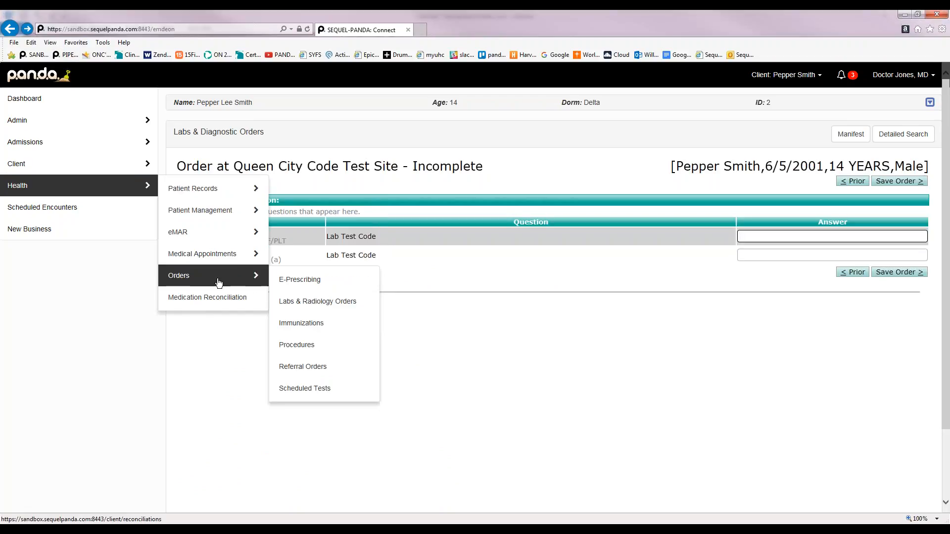
click(326, 301)
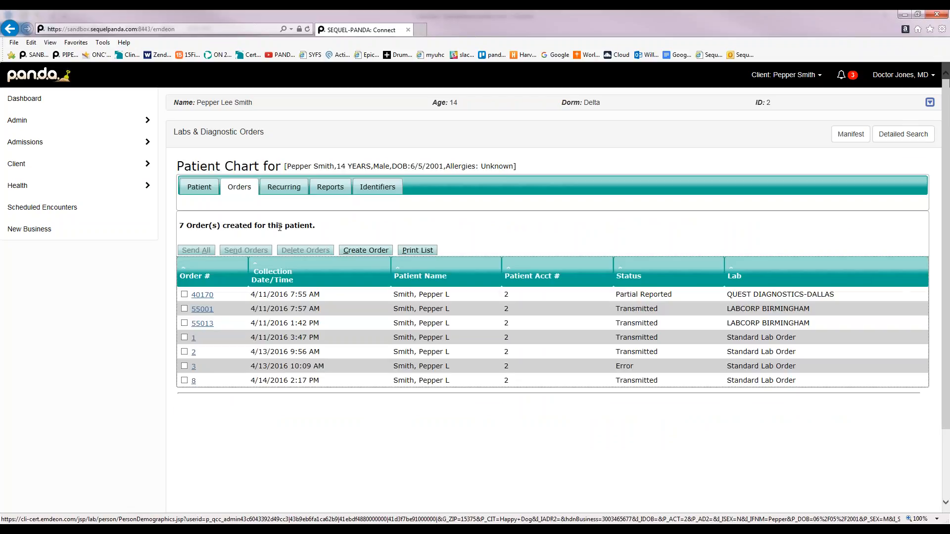
Create a new order with Standard Lab Order as the lab and an ordering physician selected
click(360, 249)
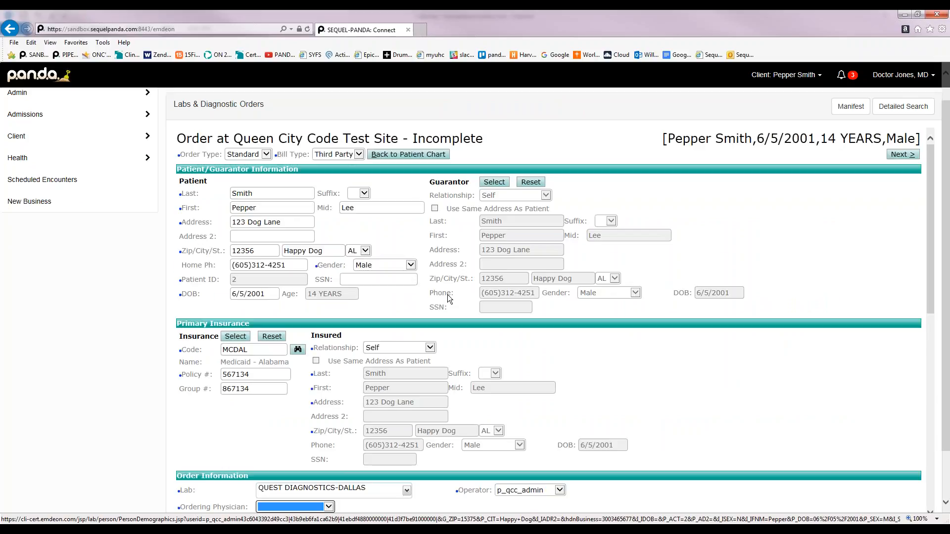
scroll(697, 388, down, 3)
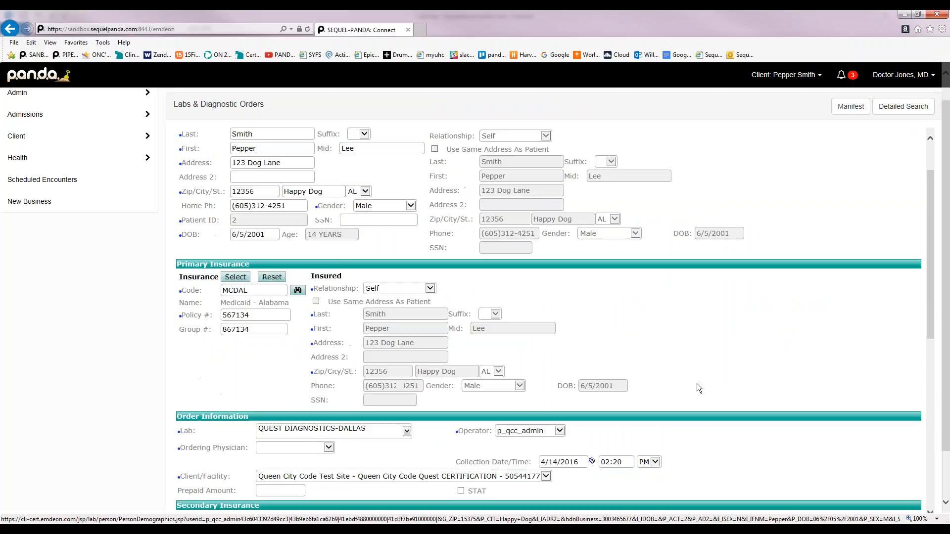
click(407, 313)
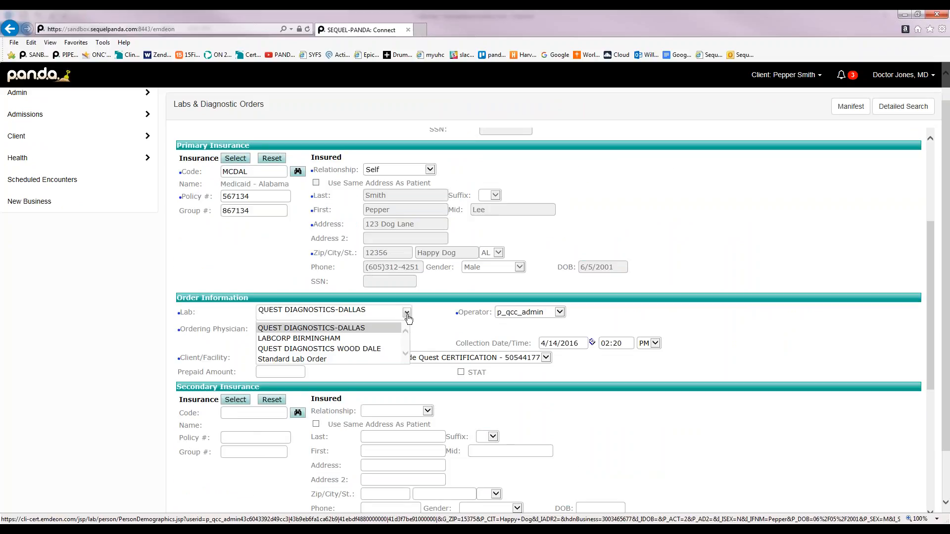
click(297, 360)
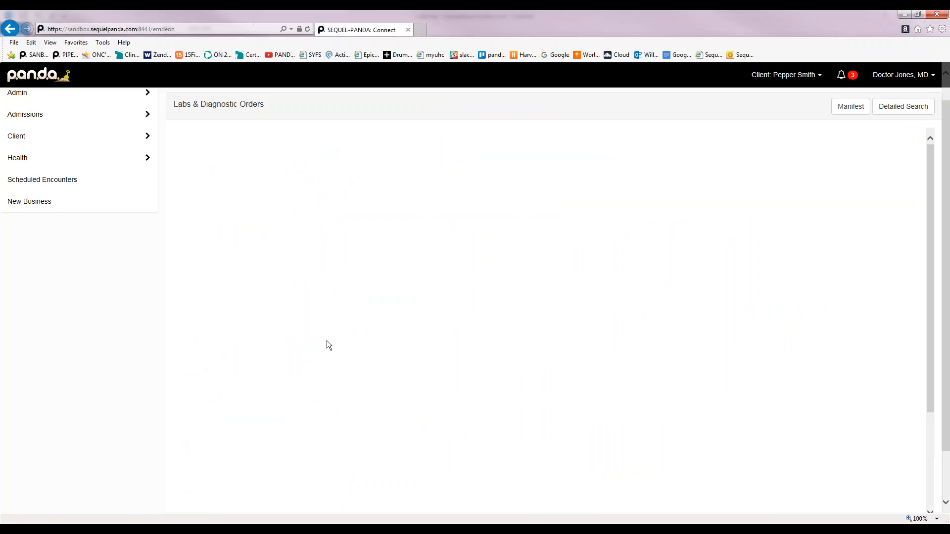
scroll(326, 342, down, 1)
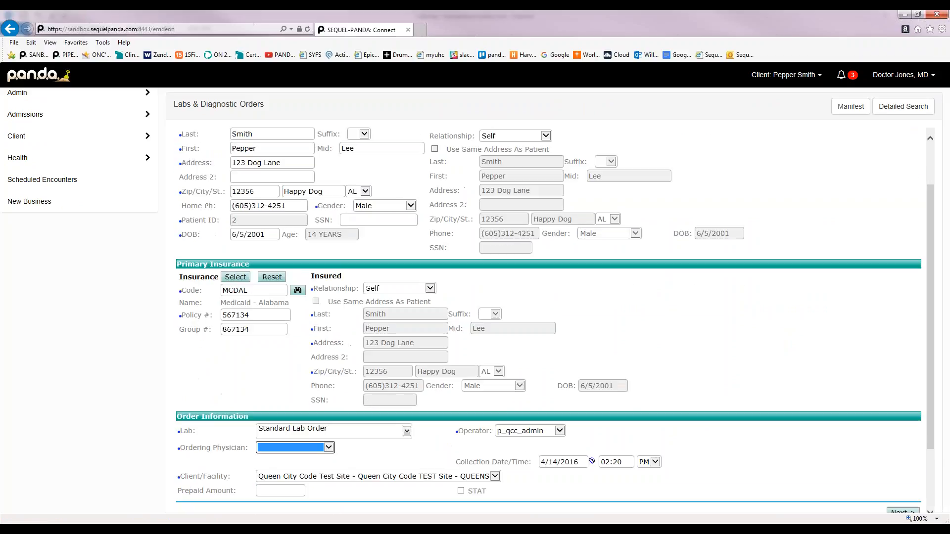
click(328, 448)
click(279, 458)
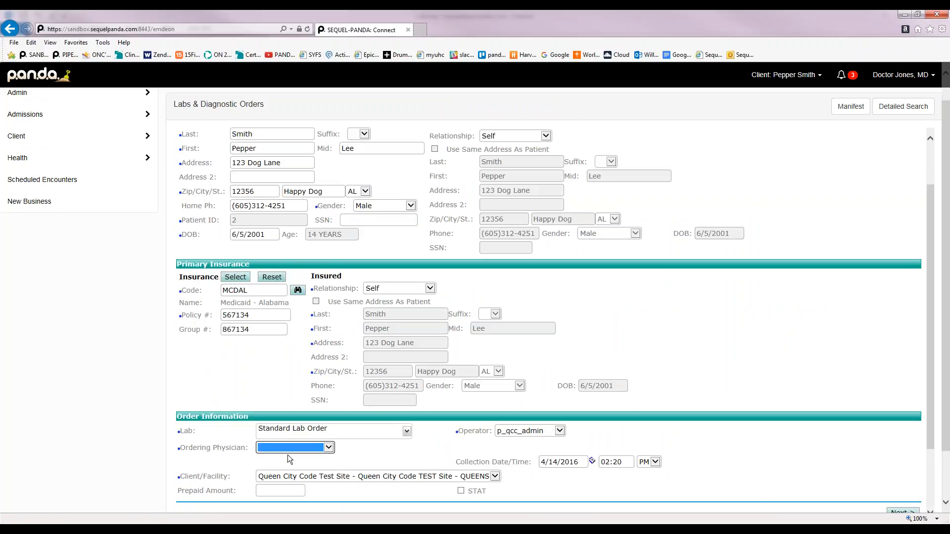
click(749, 466)
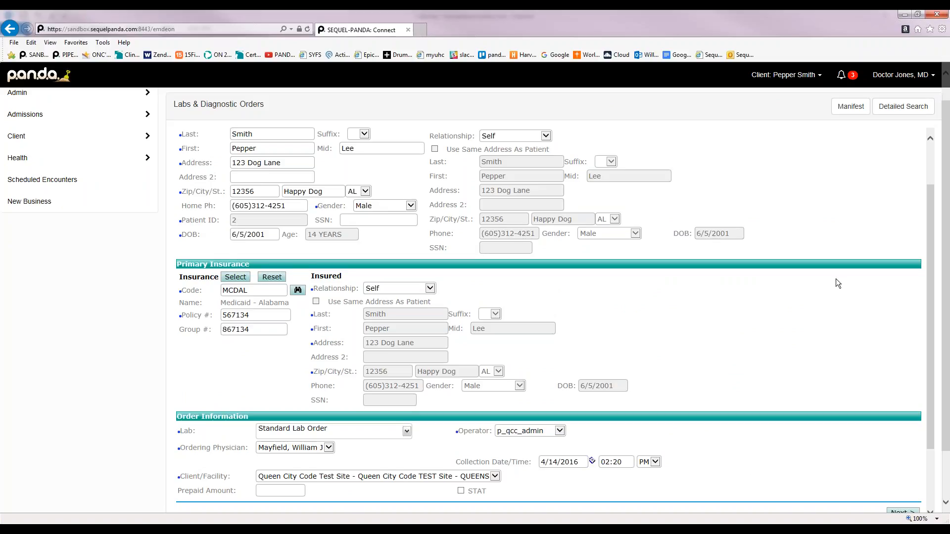
scroll(880, 186, up, 3)
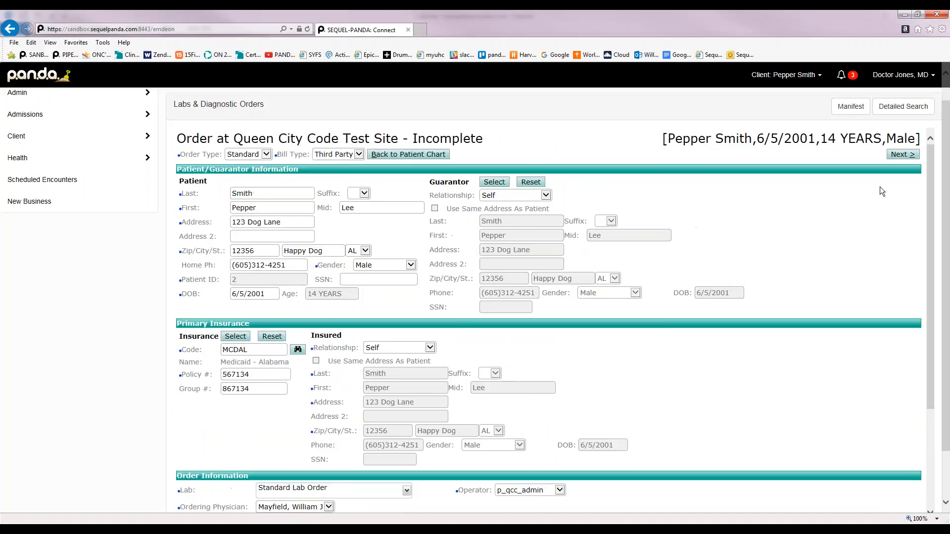
Continue to test selection and check MISCELLANEOUS TEST 1
click(897, 183)
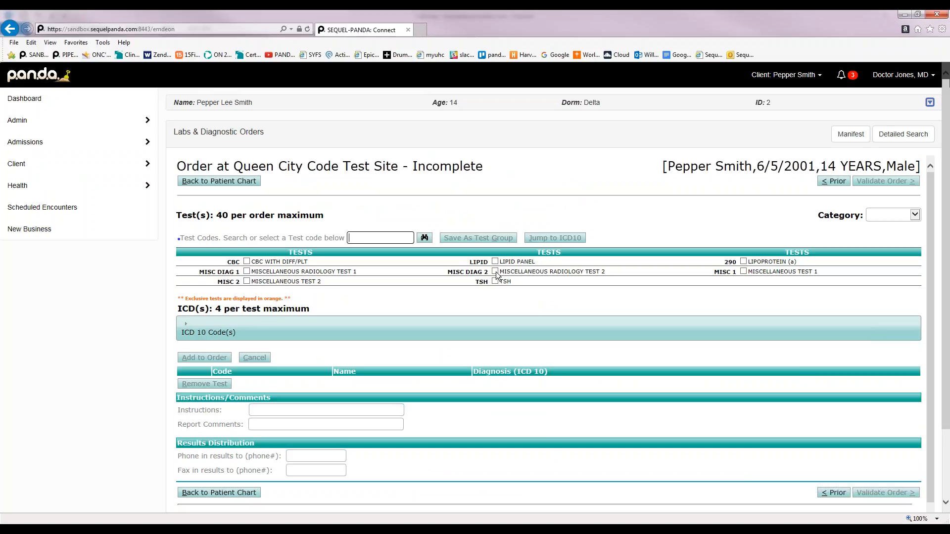
click(744, 272)
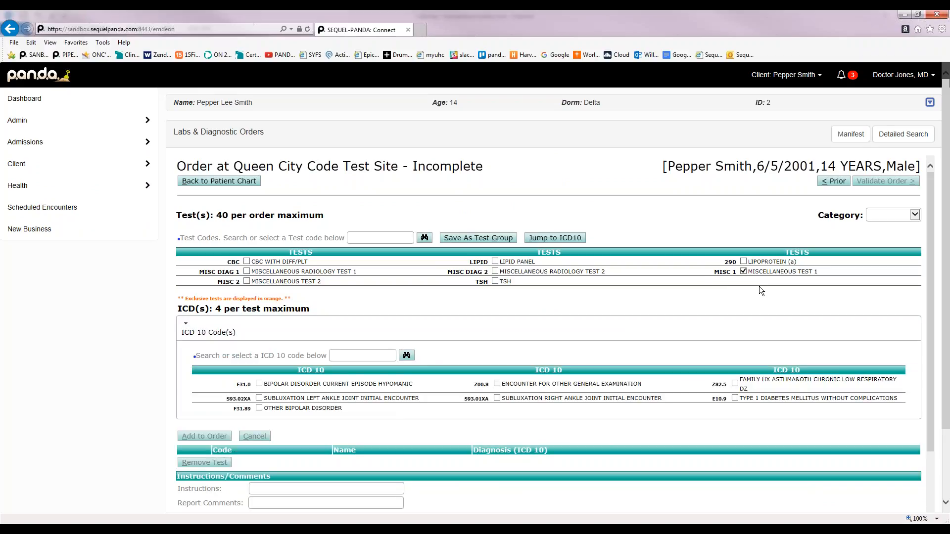
Search the ICD-10 codes for 'depression', retrying the search with wildcards
click(412, 355)
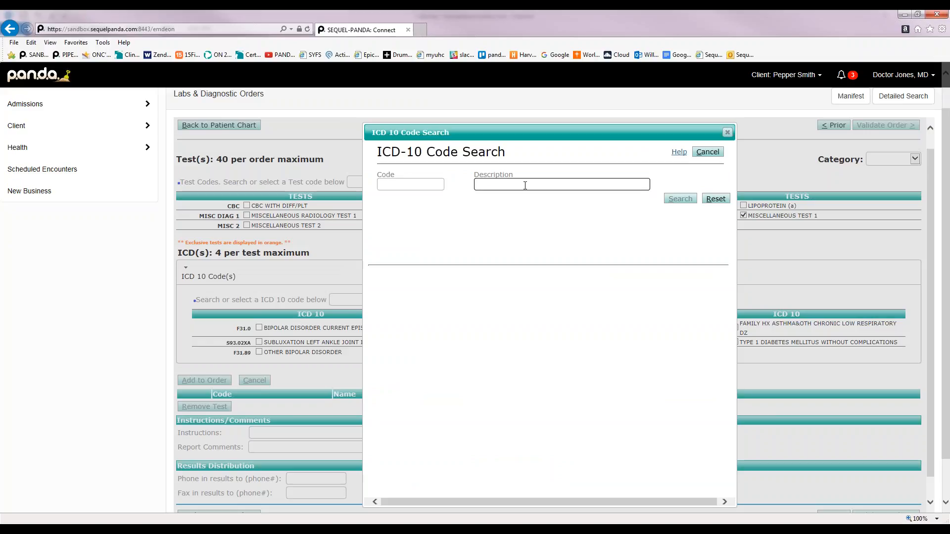
text(depression)
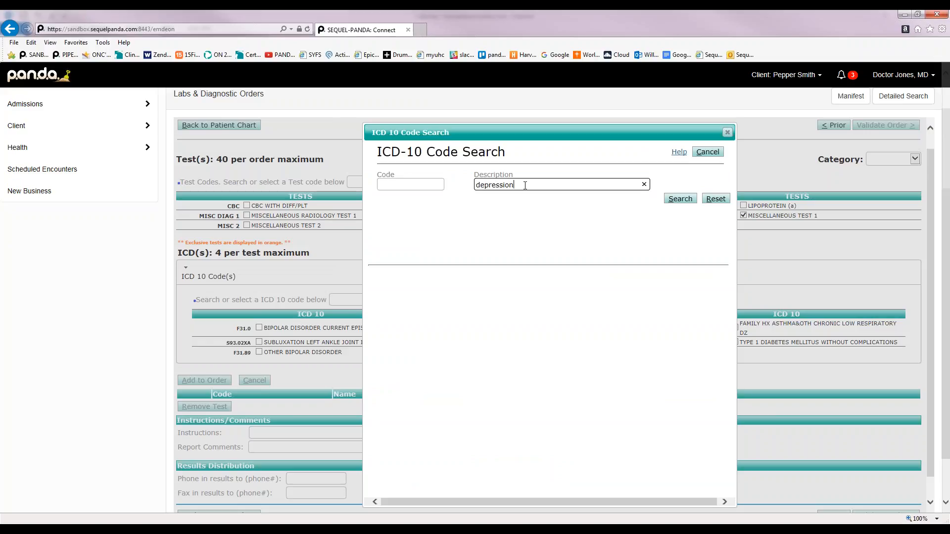
key(Return)
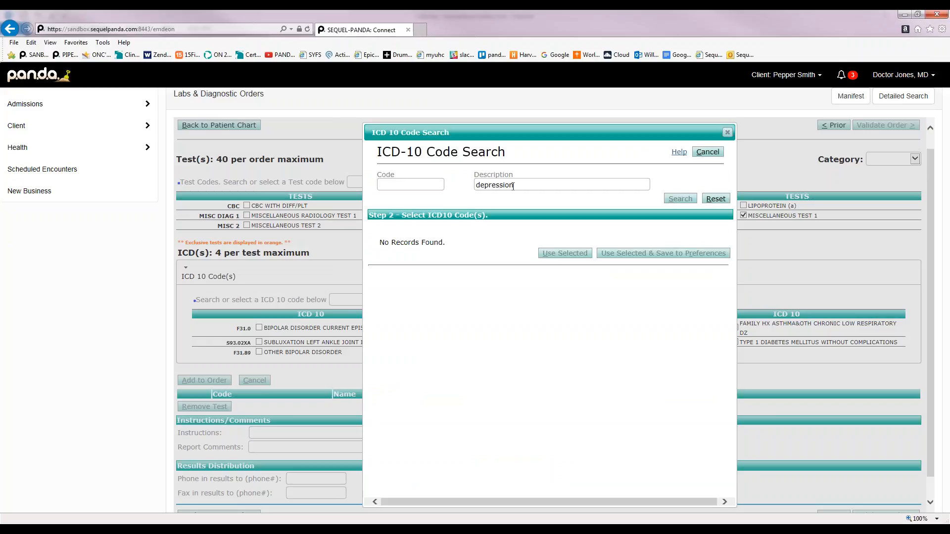
click(478, 184)
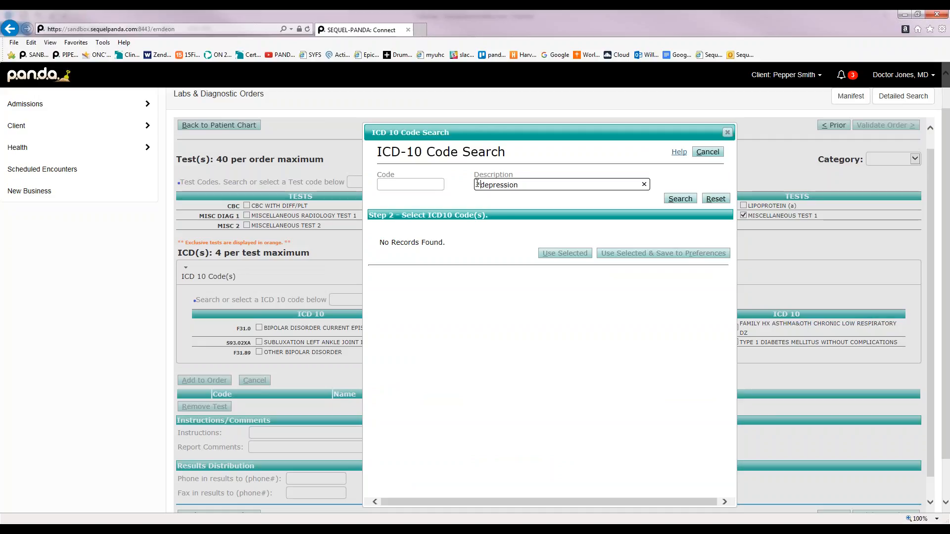
key(Right)
key(Right)
key(Right)
key(Right)
key(Right)
key(Right)
click(681, 199)
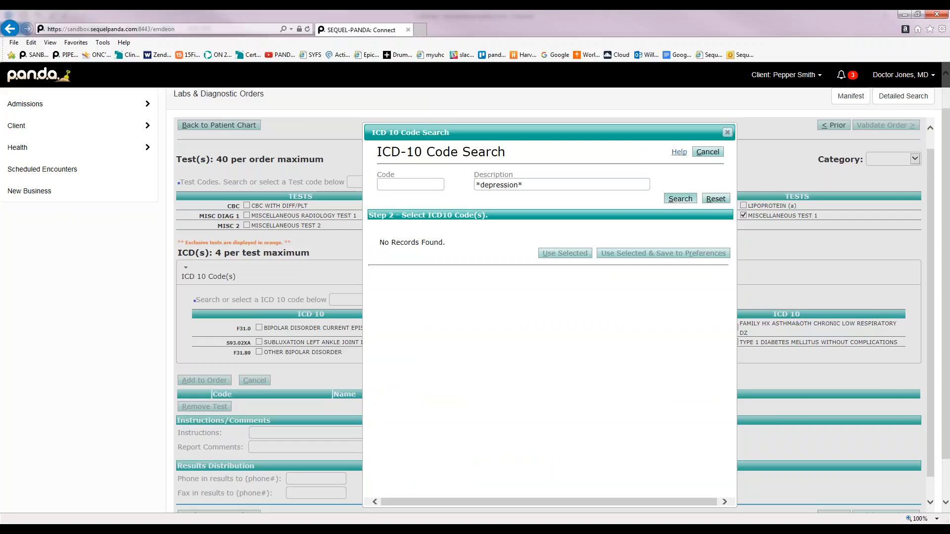
click(680, 199)
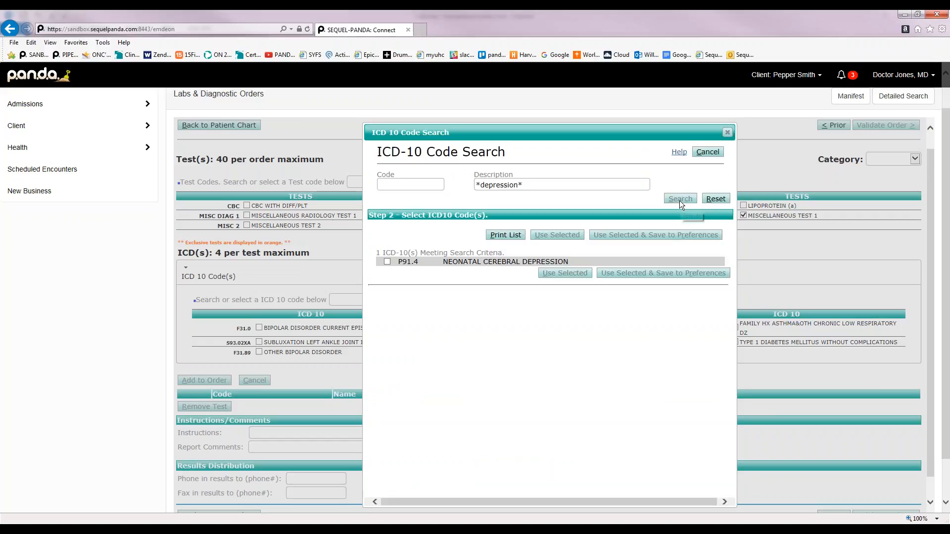
Search ICD-10 for 'bipolar' and apply F31.76 to MISCELLANEOUS TEST 1
triple_click(500, 185)
key(BackSpace)
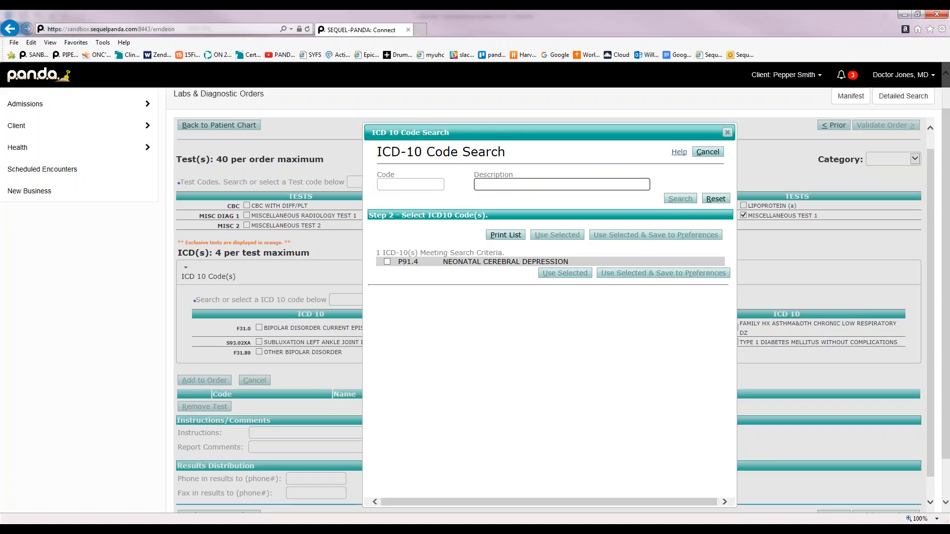
text(*)
key(BackSpace)
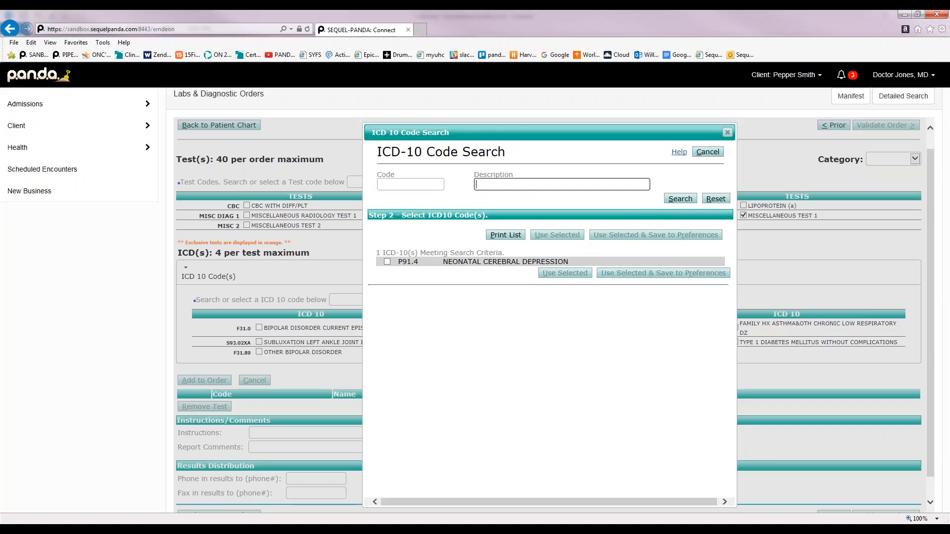
text(bipolar)
key(Return)
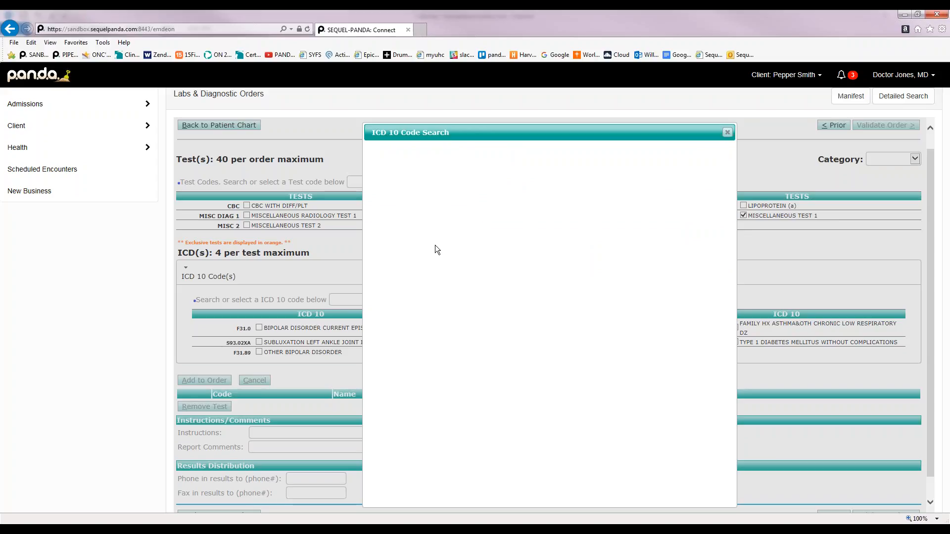
scroll(527, 333, down, 2)
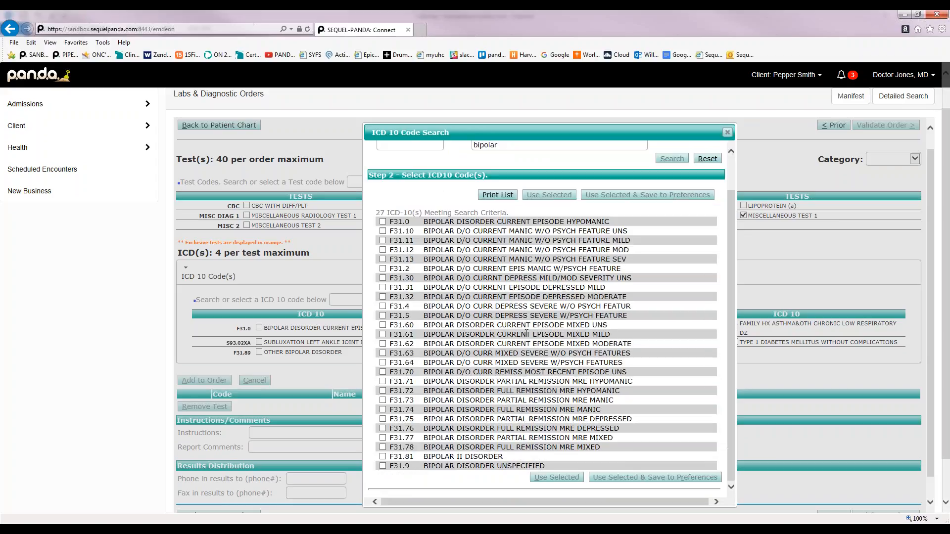
click(384, 429)
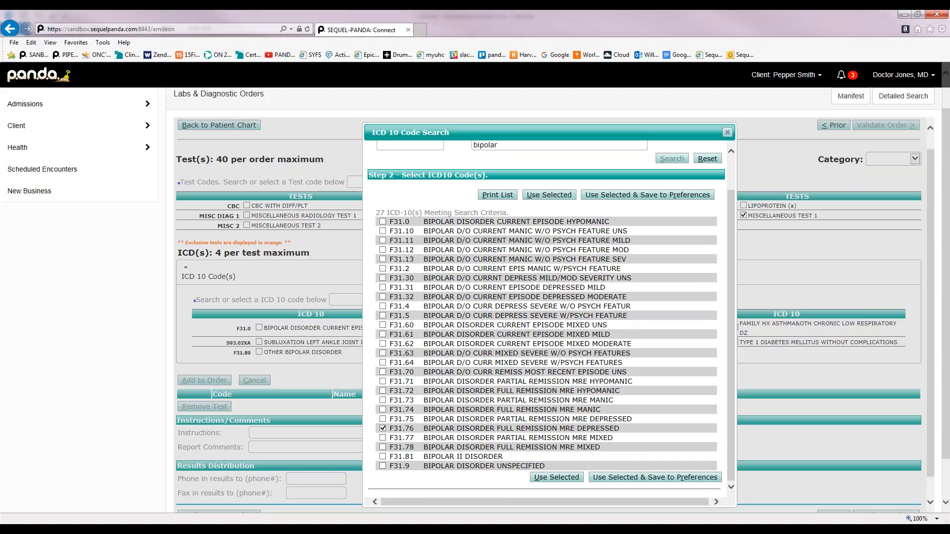
click(570, 478)
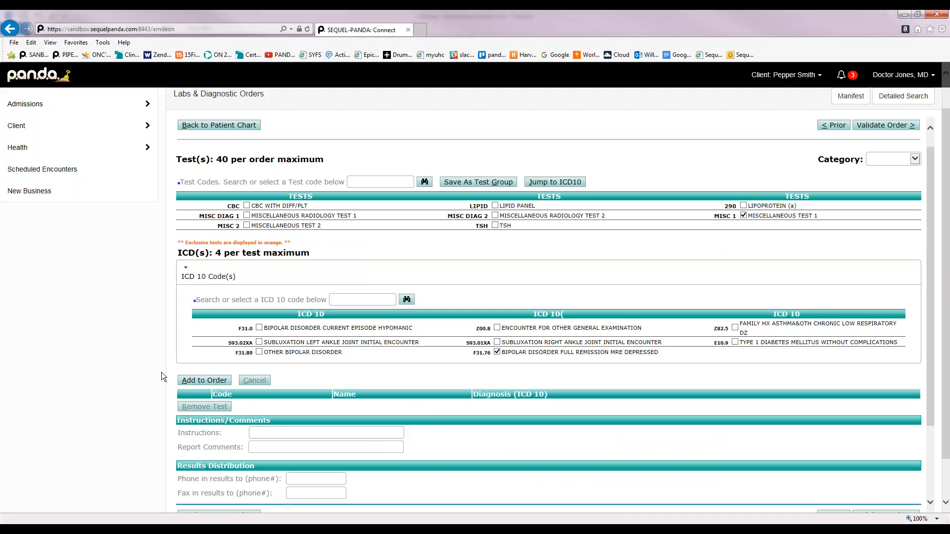
Add MISC 1 with F31.76 to the order and validate it, reaching the Test-specific Information page
click(205, 379)
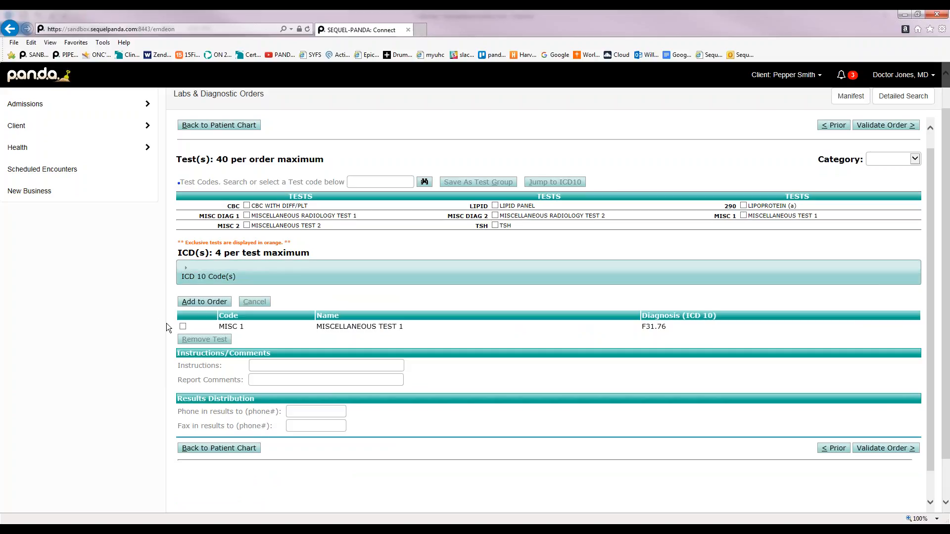
click(183, 327)
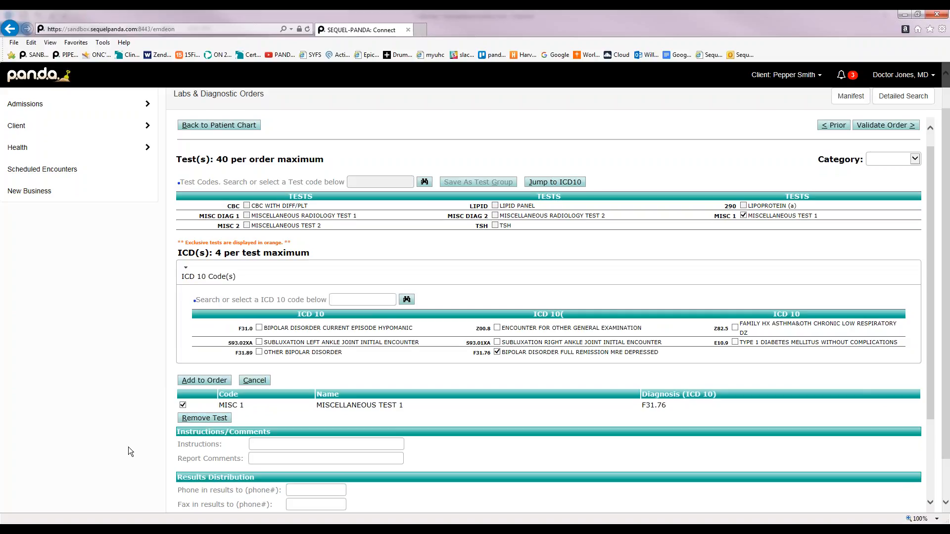
scroll(129, 447, down, 1)
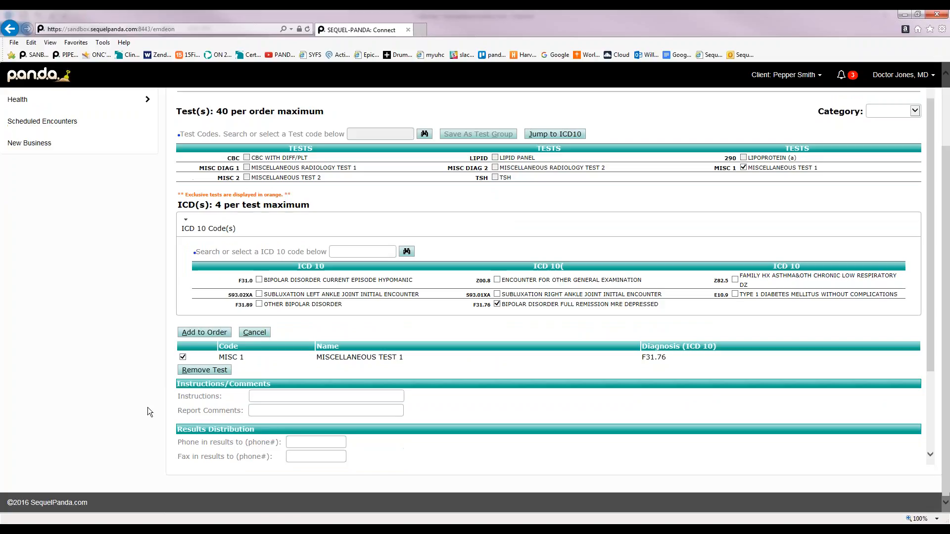
click(183, 357)
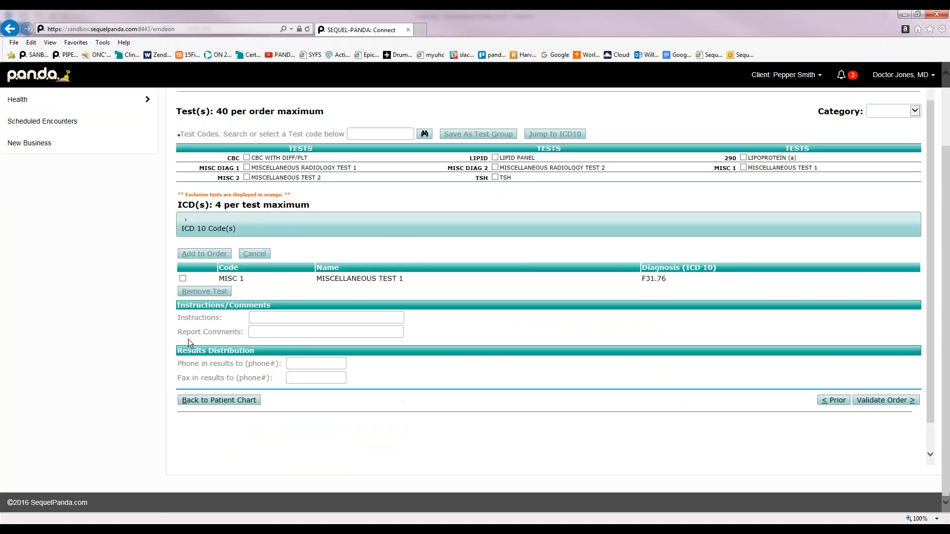
click(906, 402)
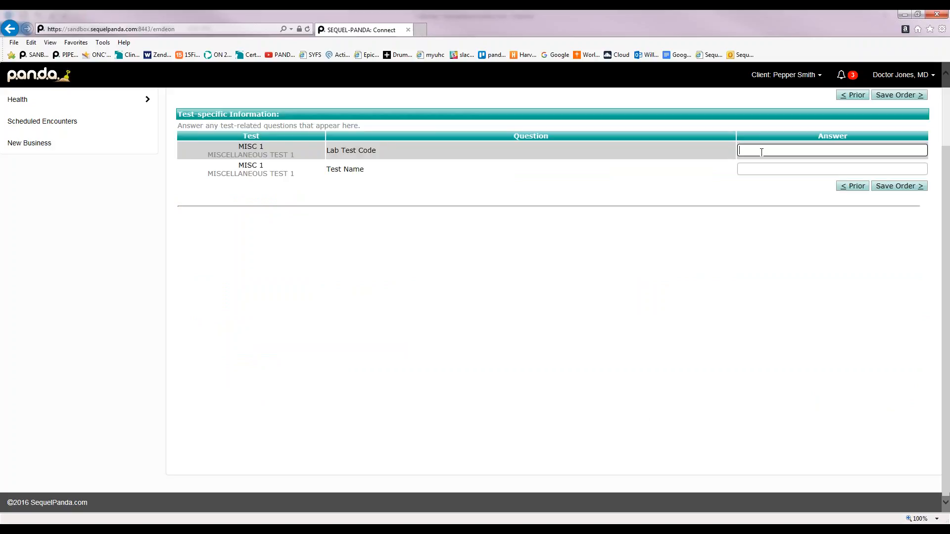
Enter Lab Test Code 546 and Test Name CBC, then save the lab order
text(546)
click(761, 167)
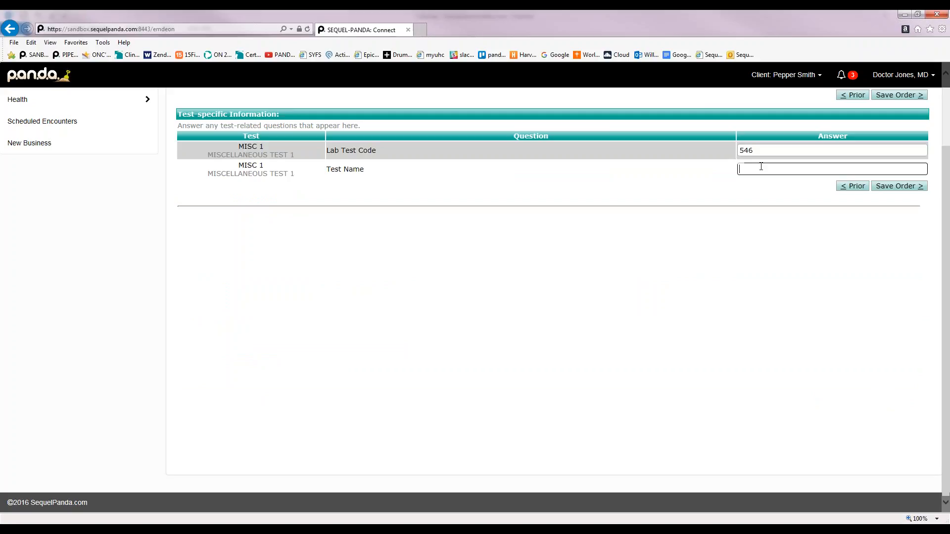
text(CBC)
click(894, 186)
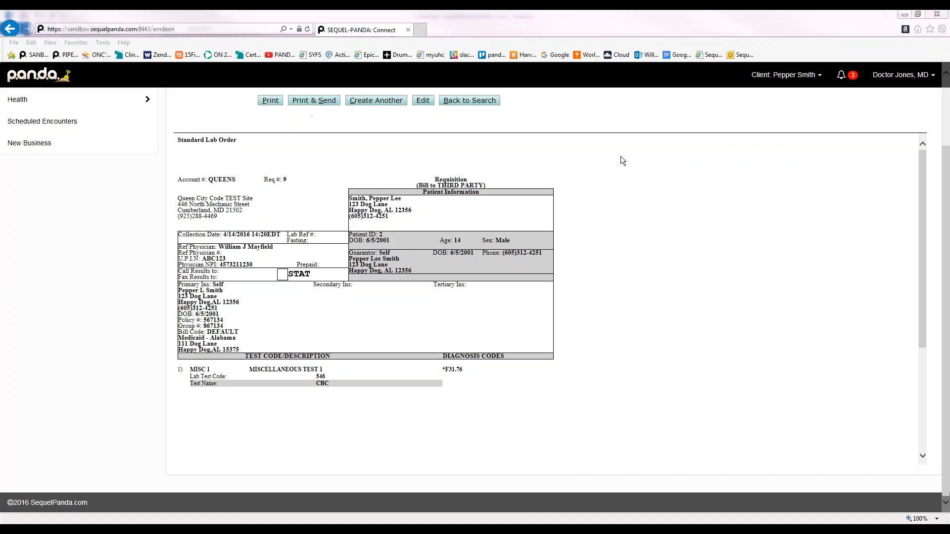
Change requisition 9's label count from 1 to 2
scroll(620, 160, up, 3)
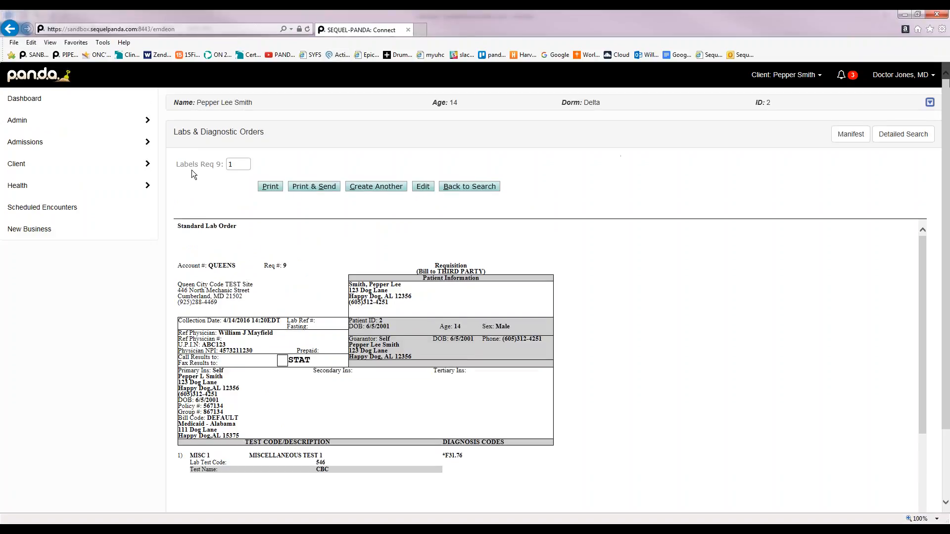
click(235, 164)
key(BackSpace)
text(2)
Send requisition 9 and cancel the Print dialog without printing
click(312, 185)
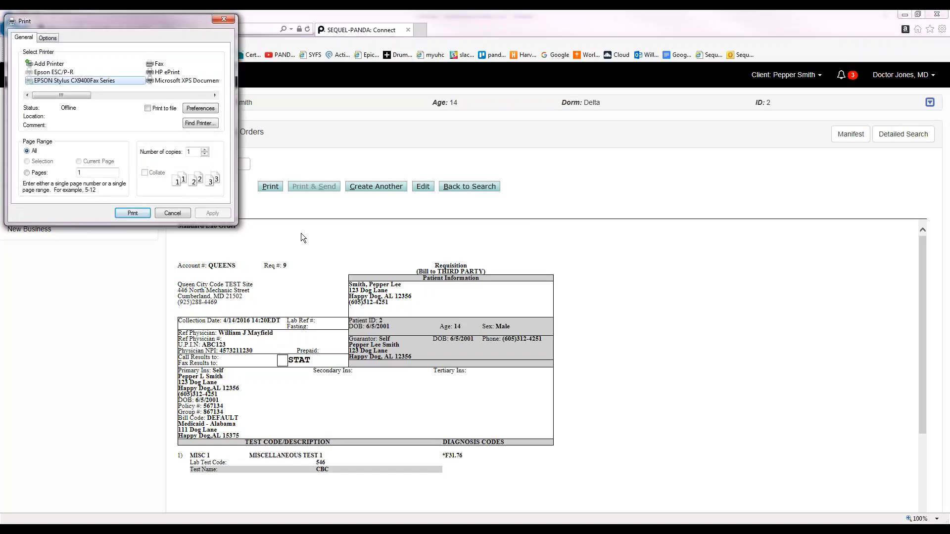
click(177, 215)
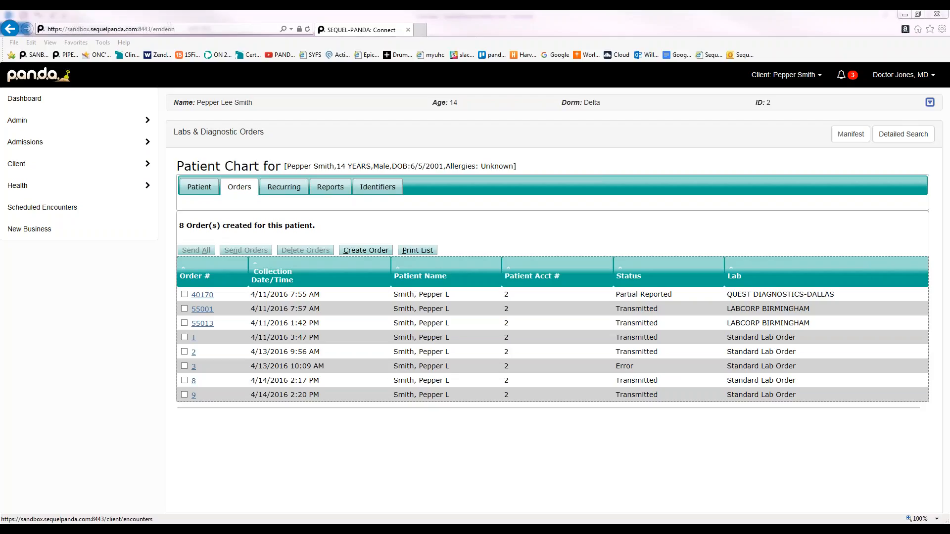
Search clients by partial name and pick the 14-year-old Cottonwood dorm client
click(792, 76)
click(712, 100)
text(pepper)
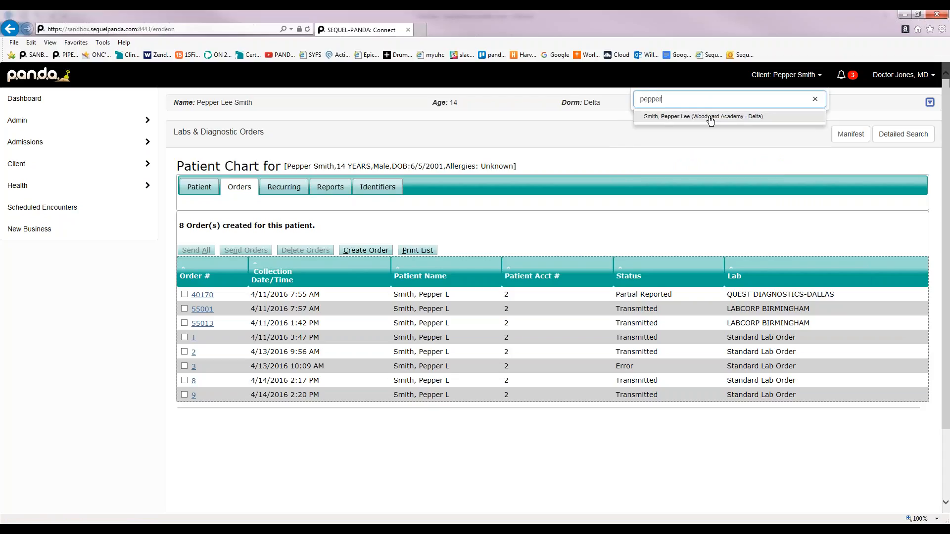
key(BackSpace)
key(BackSpace)
key(BackSpace)
key(BackSpace)
key(BackSpace)
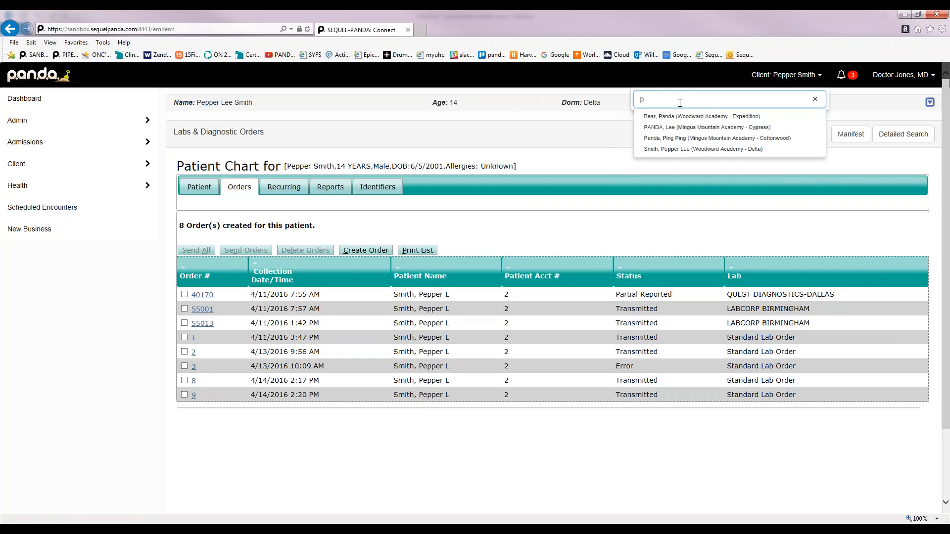
text(and)
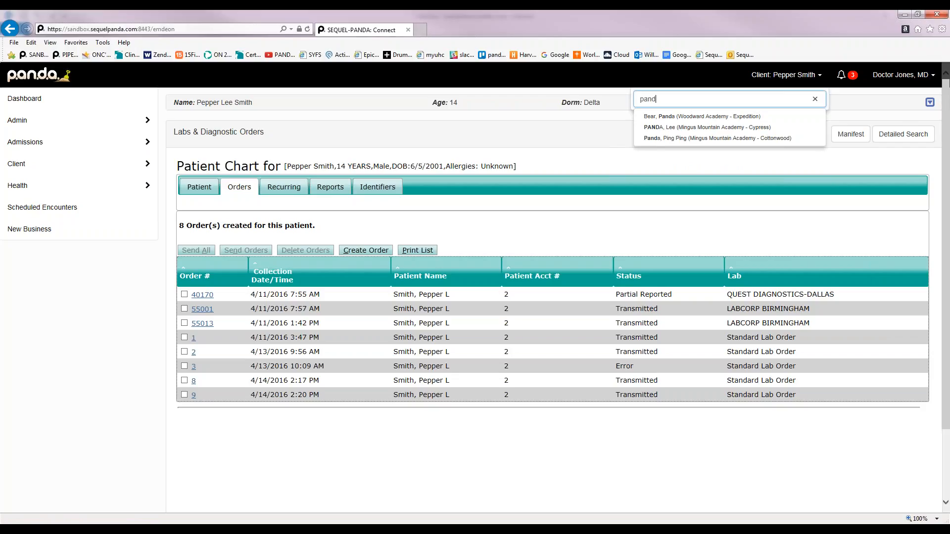
key(Escape)
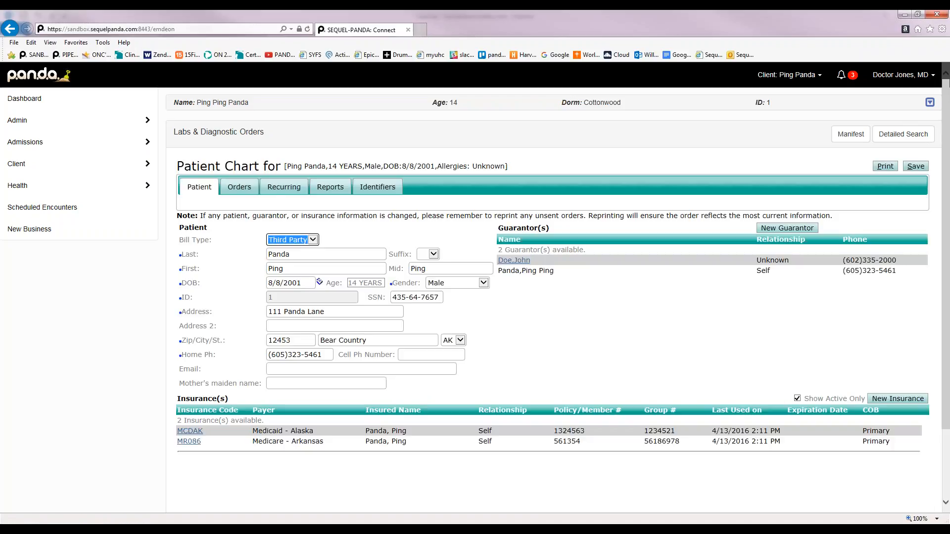
Show this client's twelve lab orders in the Patient Chart's Orders tab
click(239, 198)
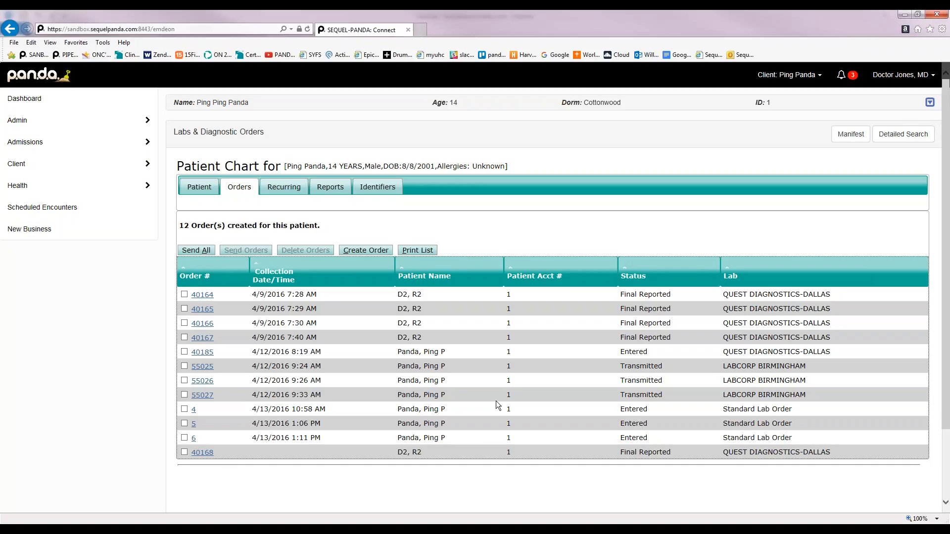
Select entered order 4 and open its Standard Lab Order form for review
click(185, 410)
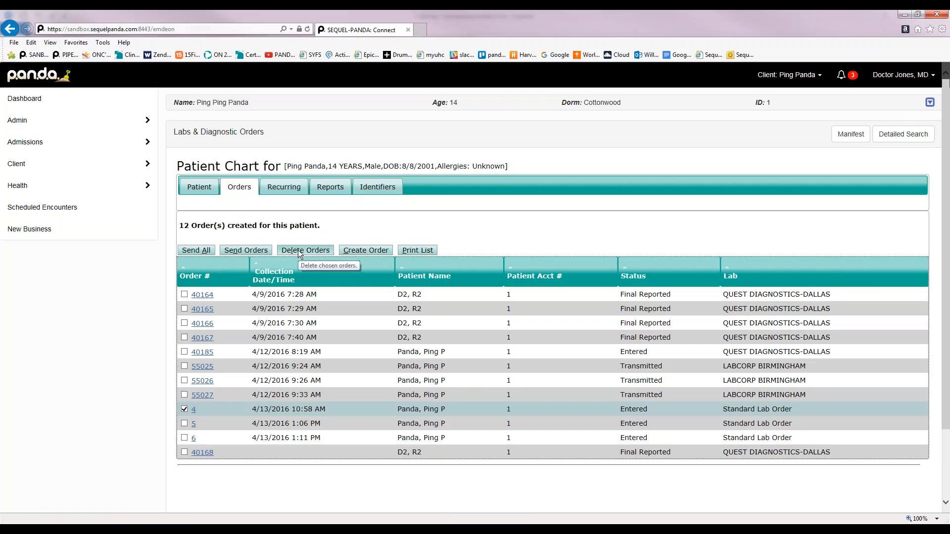
click(192, 410)
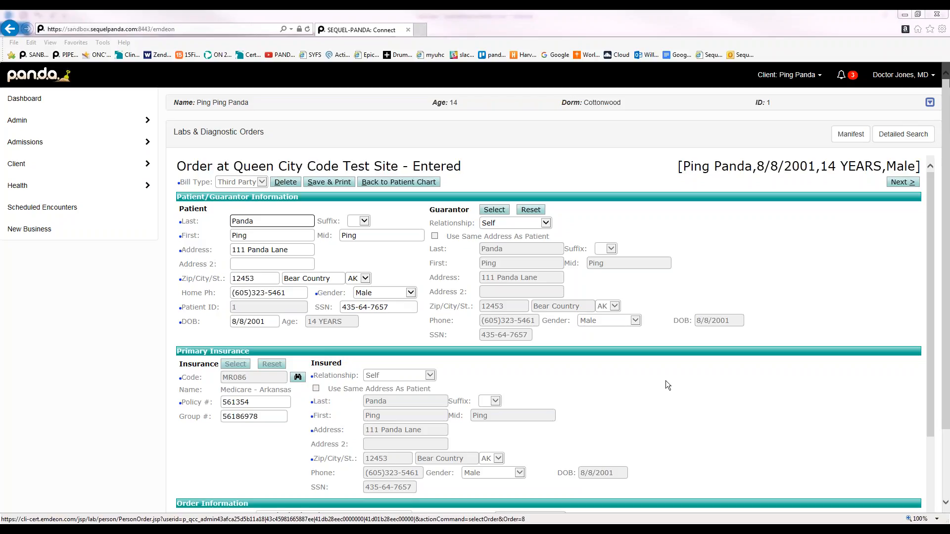
click(666, 381)
scroll(666, 382, down, 2)
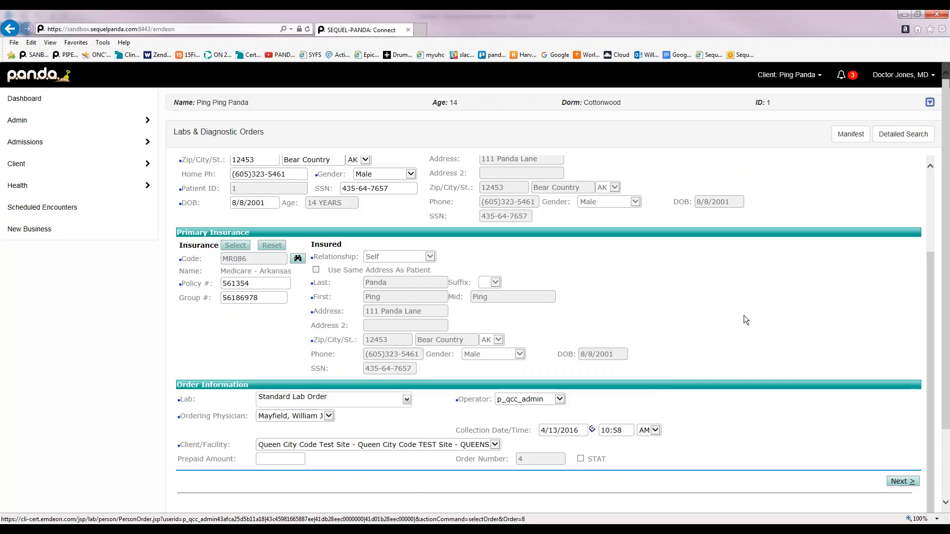
scroll(744, 315, up, 2)
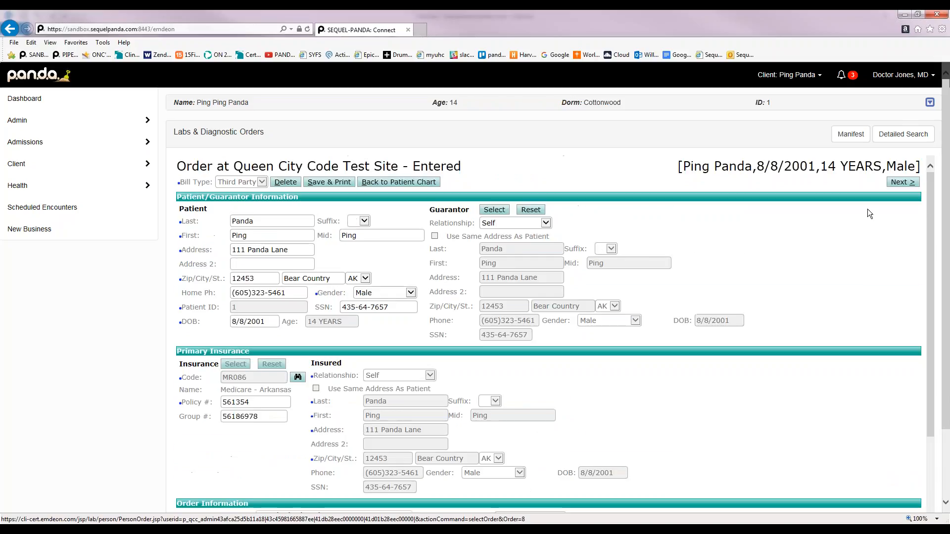
Add LIPID PANEL with diagnosis S93.02XA to order 4, then validate the order
click(898, 183)
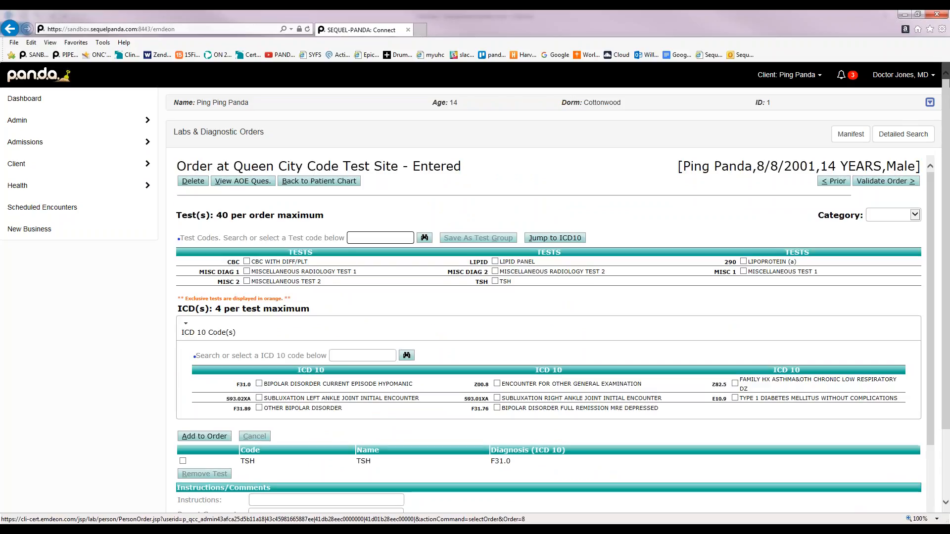
scroll(237, 404, down, 1)
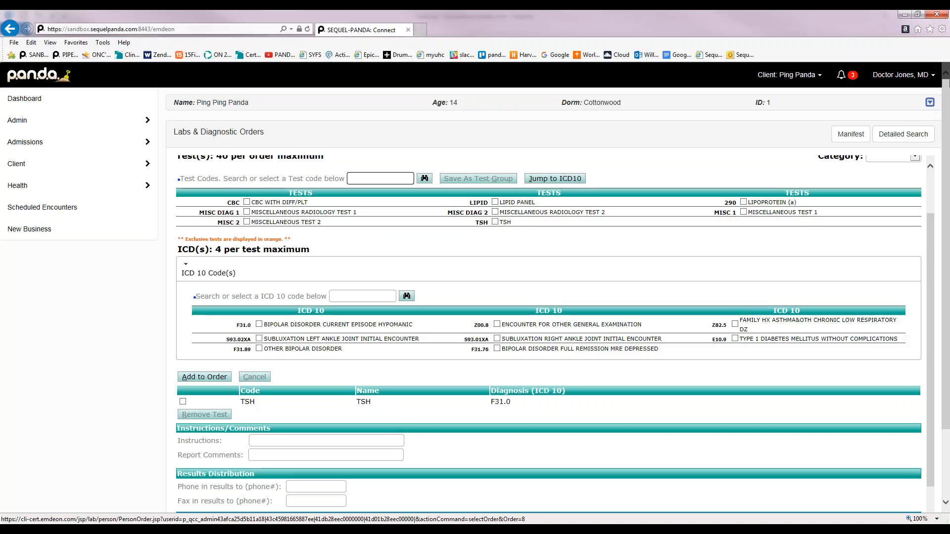
click(496, 203)
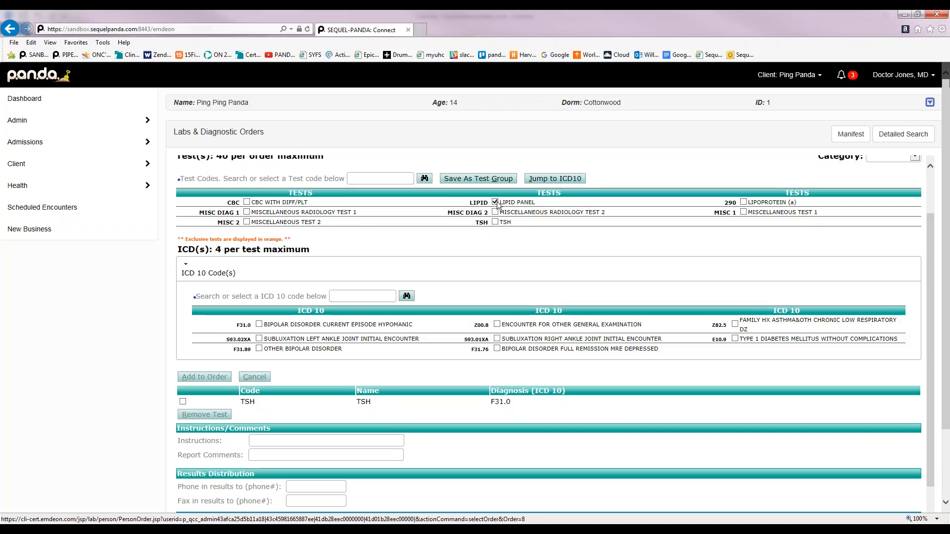
click(260, 339)
click(206, 378)
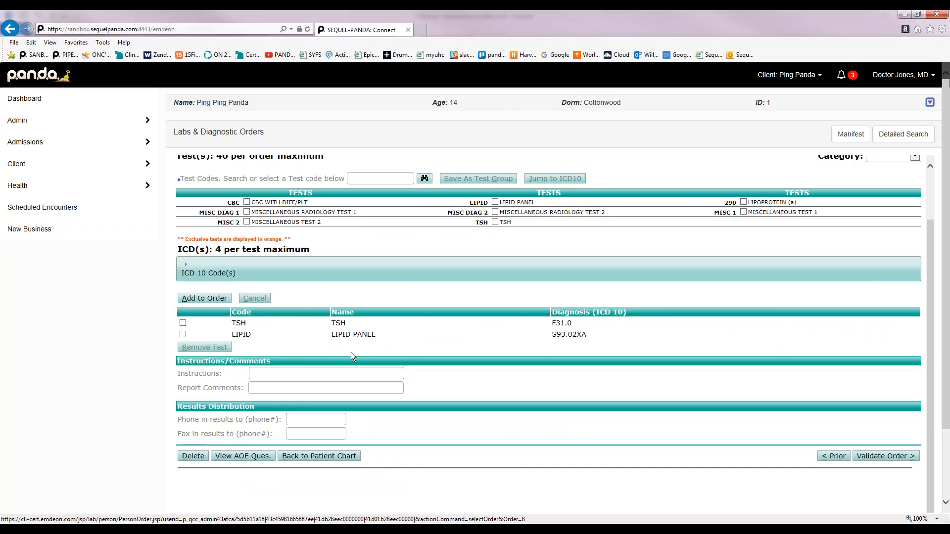
click(895, 452)
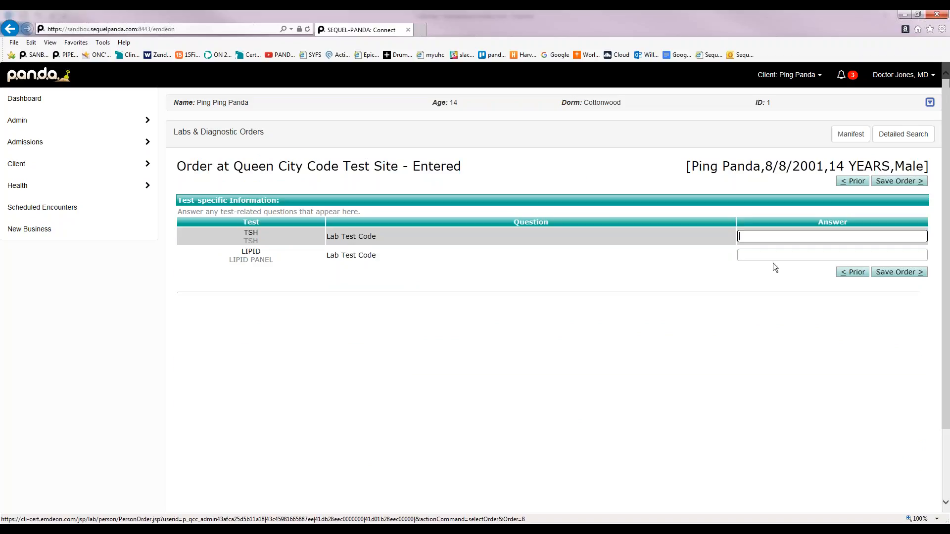
Save order 4 with TSH (F31.0) and LIPID PANEL (S93.02XA)
click(891, 273)
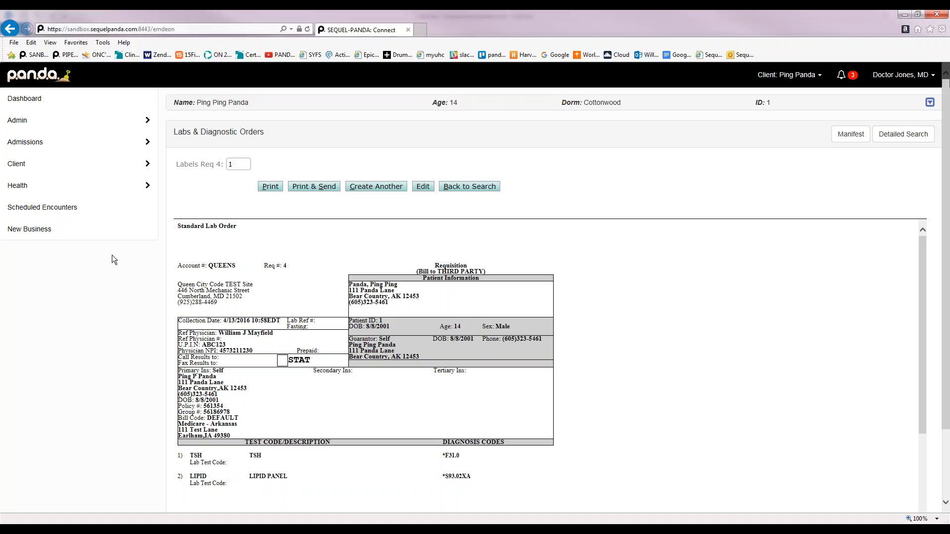
Show the Health submenu in the left sidebar
mouse_move(81, 181)
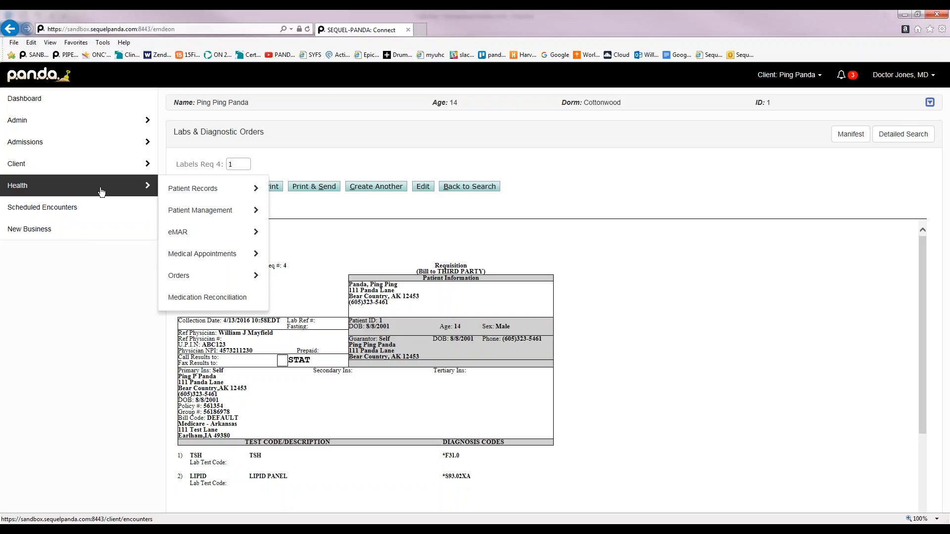
Open Lab Results from Health > Patient Records
click(176, 187)
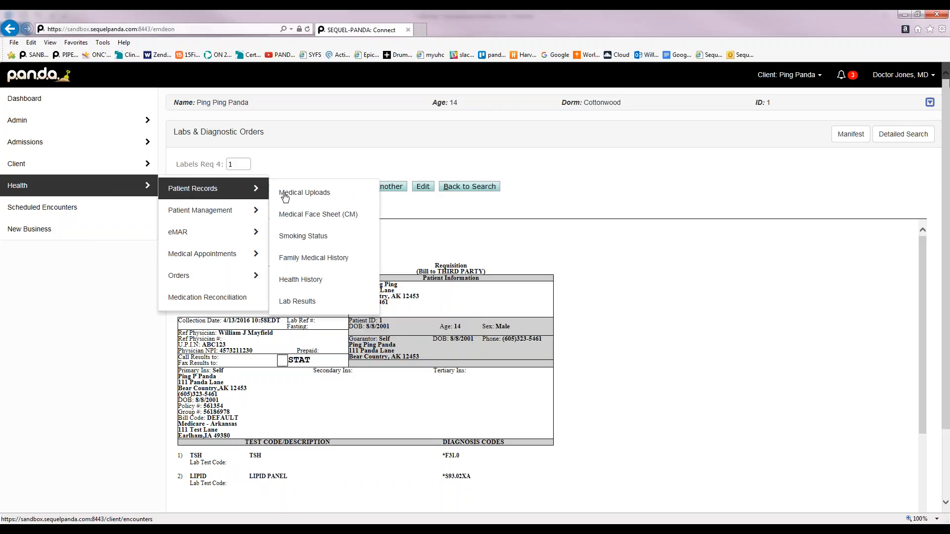
click(322, 305)
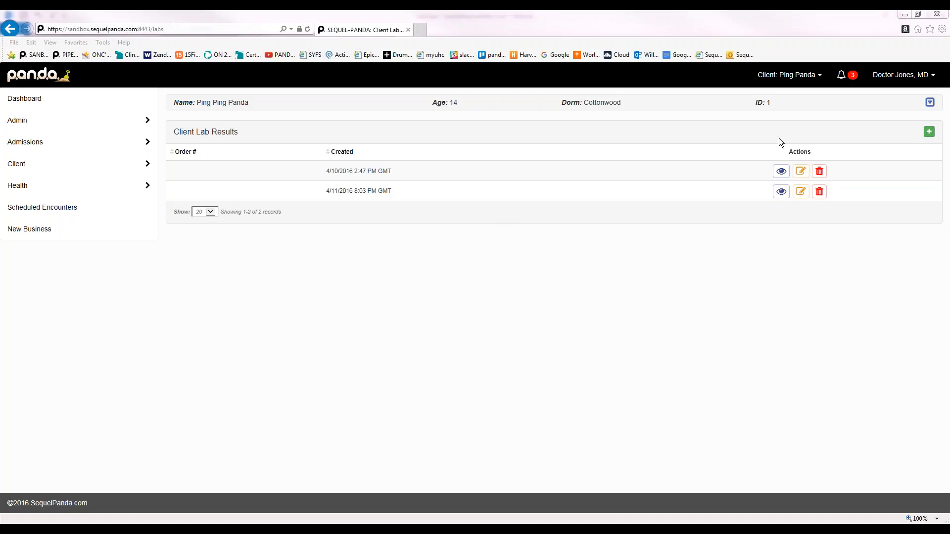
Start a new lab result with Urine Drug Screen as the test ordered
click(929, 131)
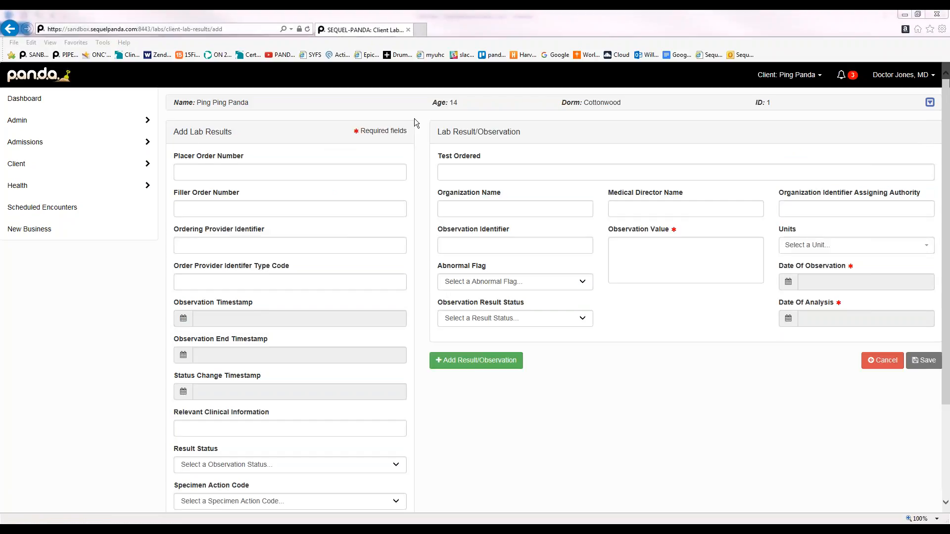
click(473, 173)
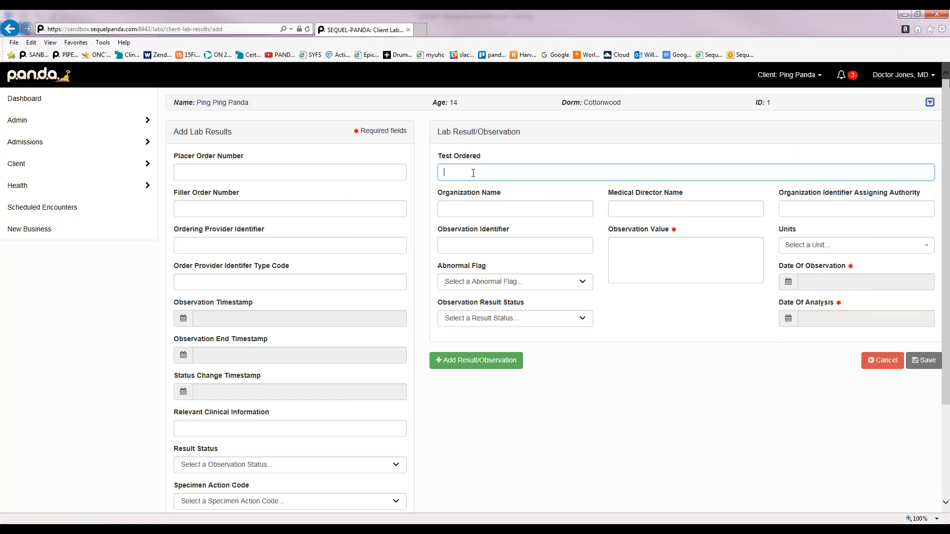
text(Urnial)
key(BackSpace)
key(BackSpace)
key(BackSpace)
key(BackSpace)
key(BackSpace)
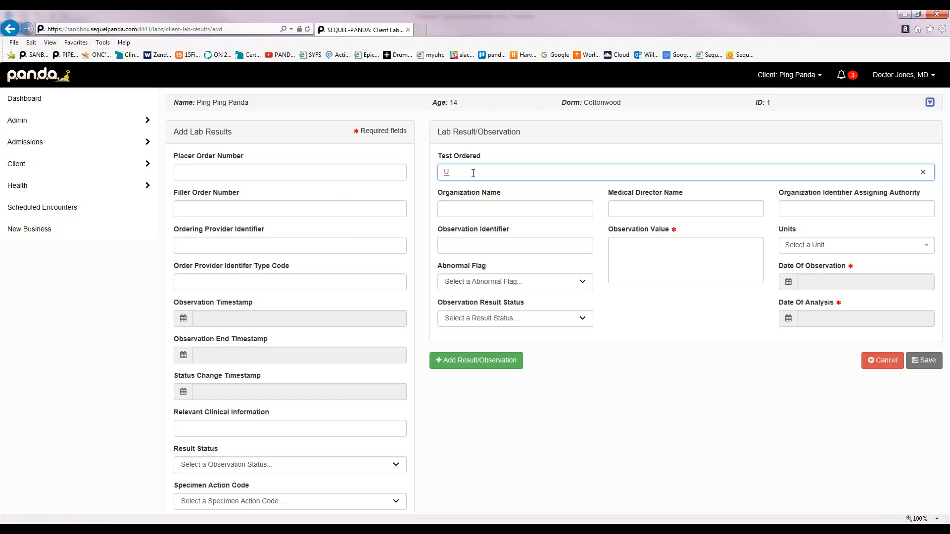
text(rine Drug Screen)
Enter the Woodward Academy nurse as the organization name, leaving Abnormal Flag unset
click(467, 211)
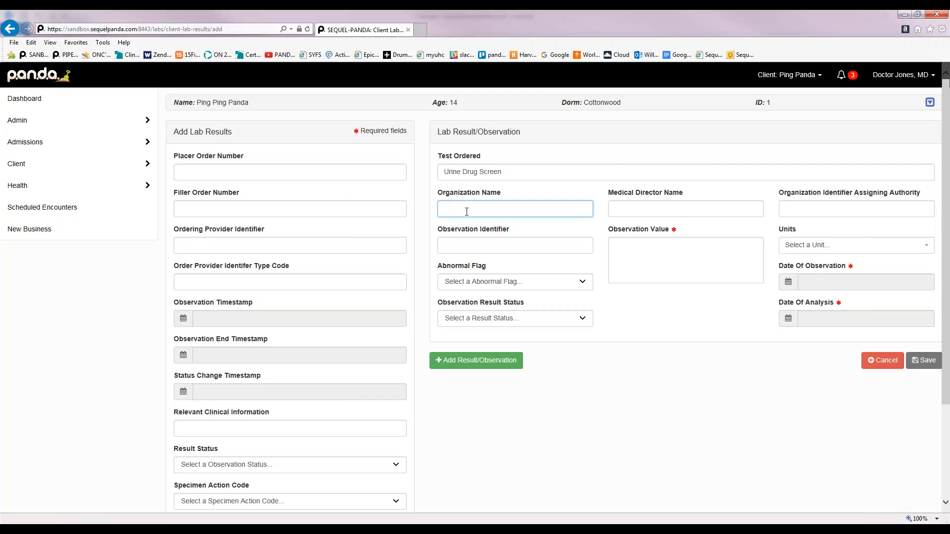
text(Woodward Aca)
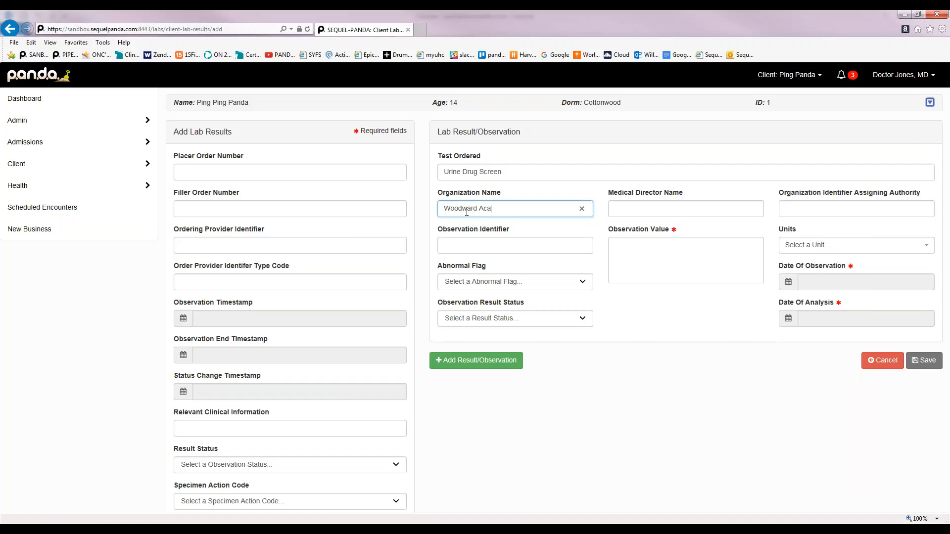
text(demy Nurse Ann)
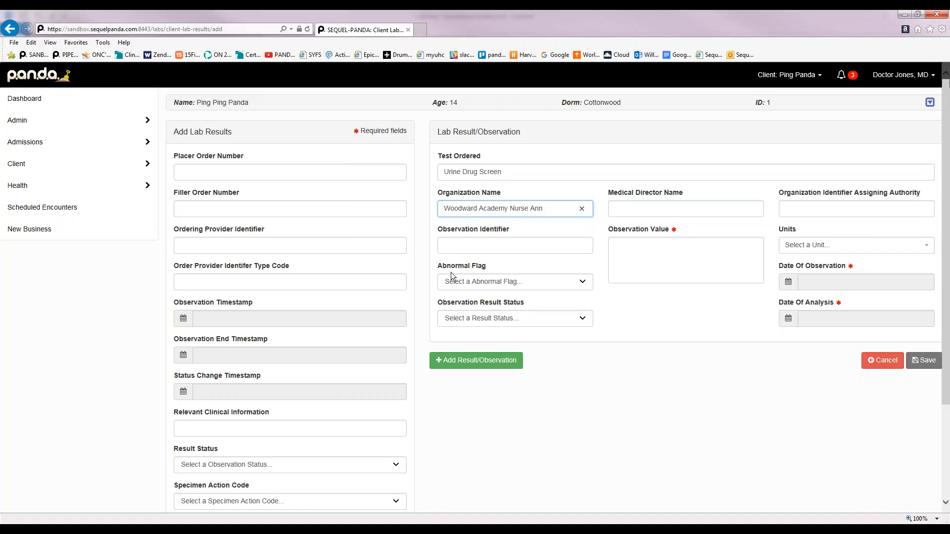
click(526, 283)
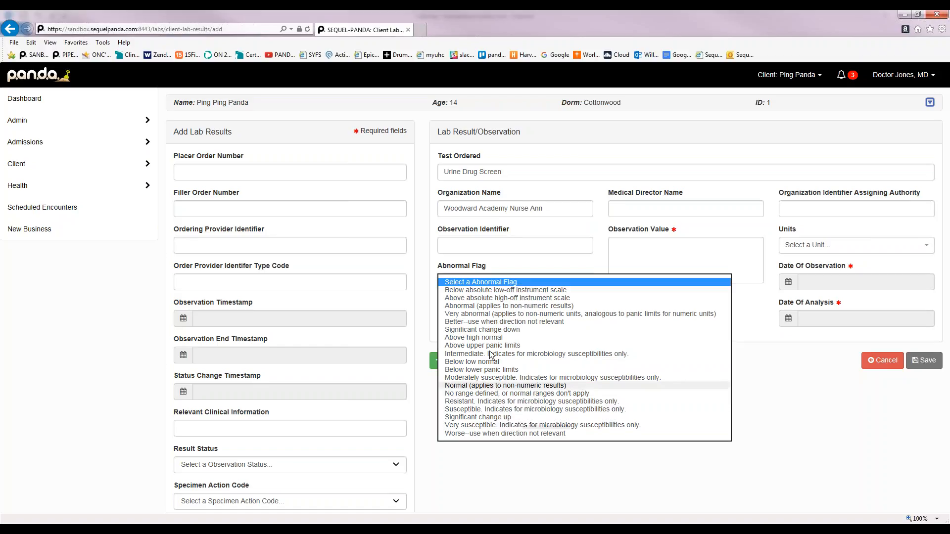
click(493, 489)
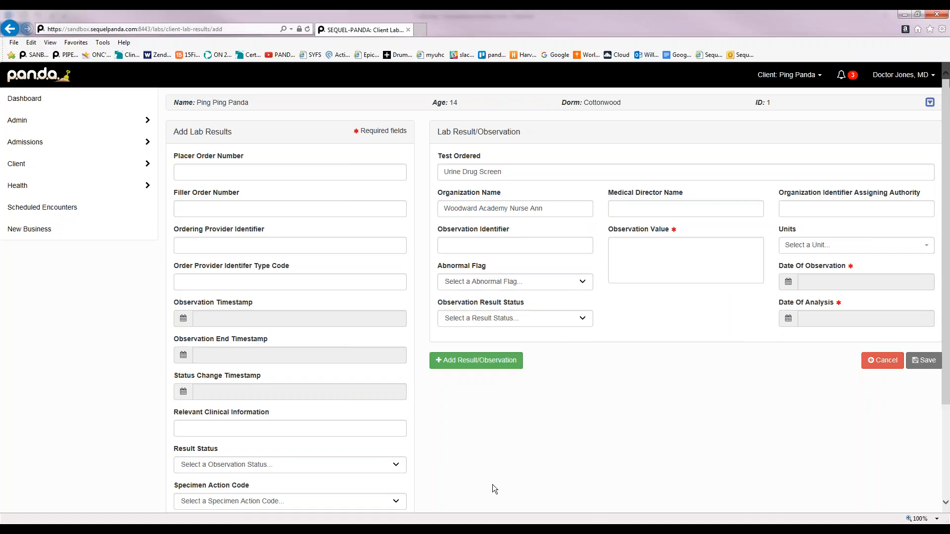
Set the observation result status to Final results and the observation value to negative
click(518, 319)
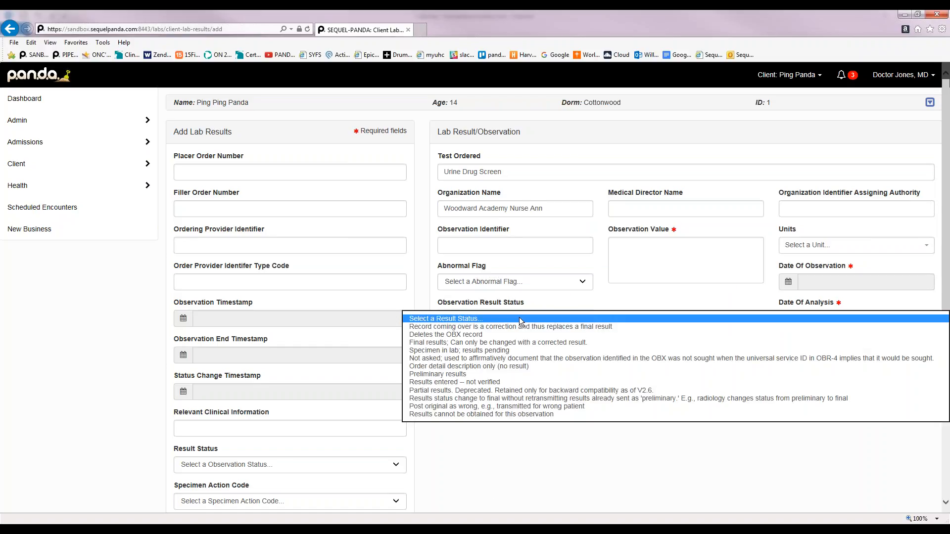
click(439, 344)
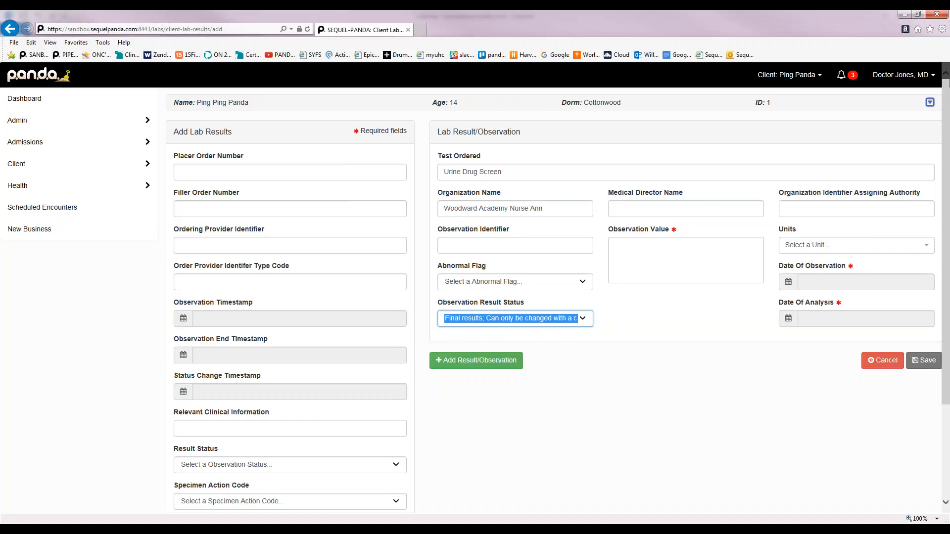
click(653, 247)
text(negative)
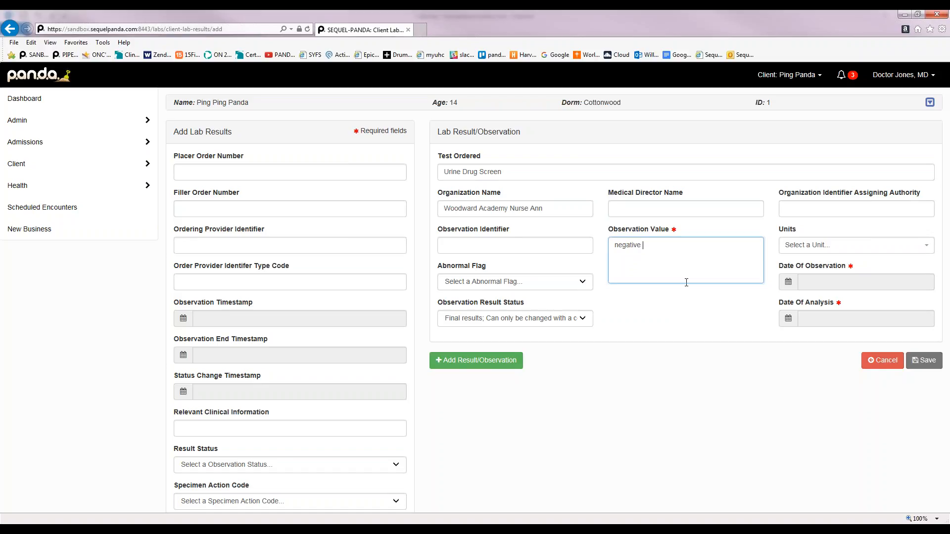
Set the observation and analysis dates to 04/14/2016 2:28 PM
click(843, 284)
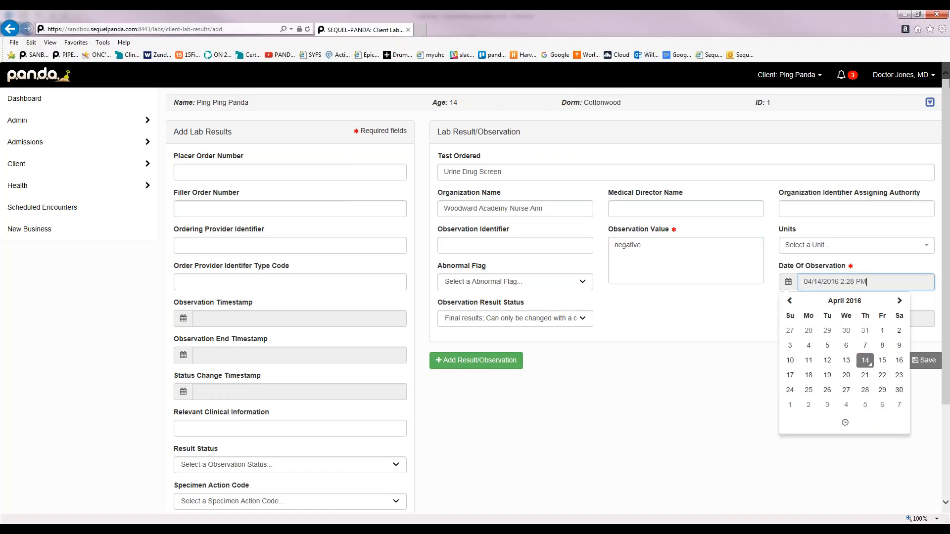
click(737, 376)
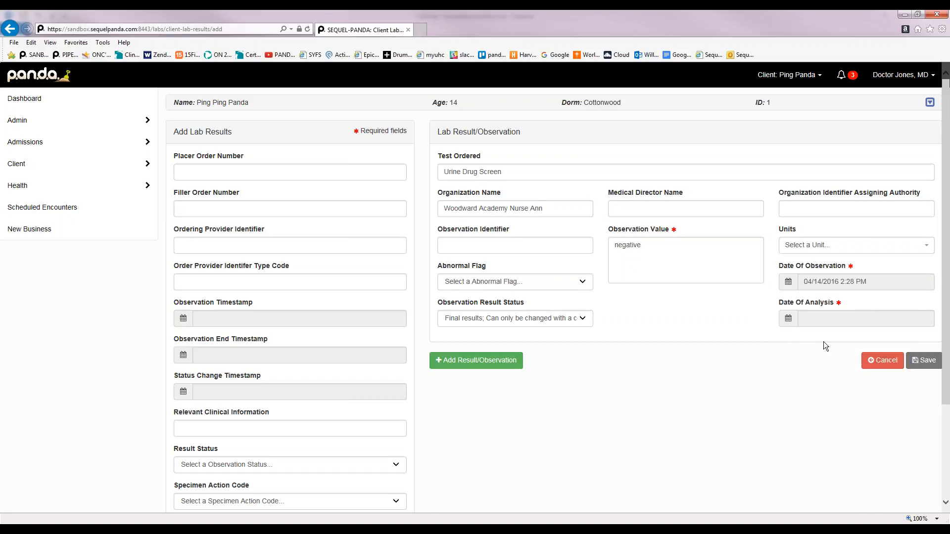
click(835, 320)
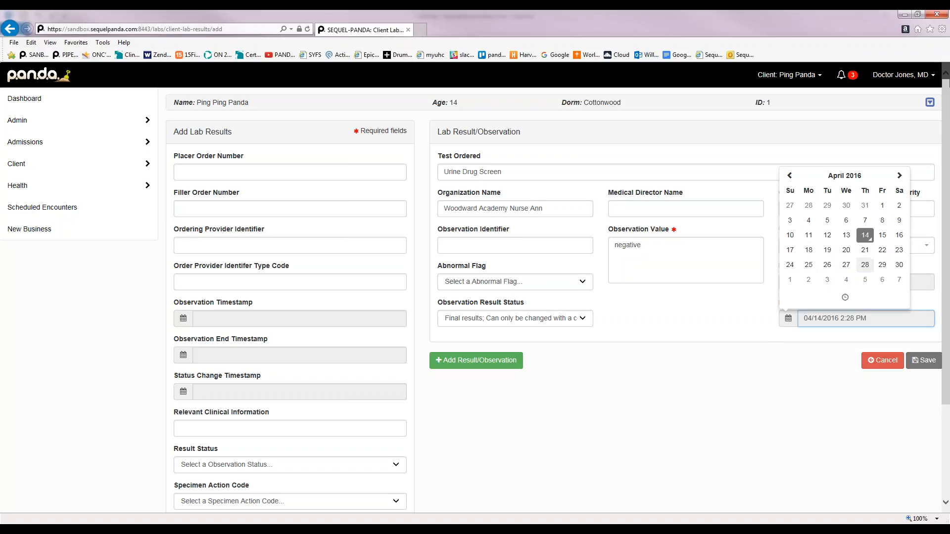
click(866, 237)
click(739, 355)
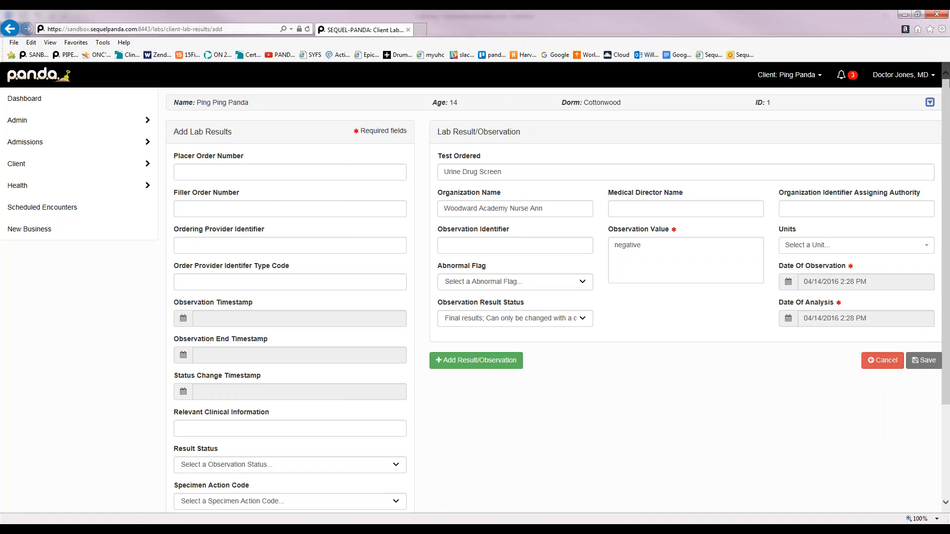
scroll(549, 297, down, 3)
scroll(291, 237, up, 3)
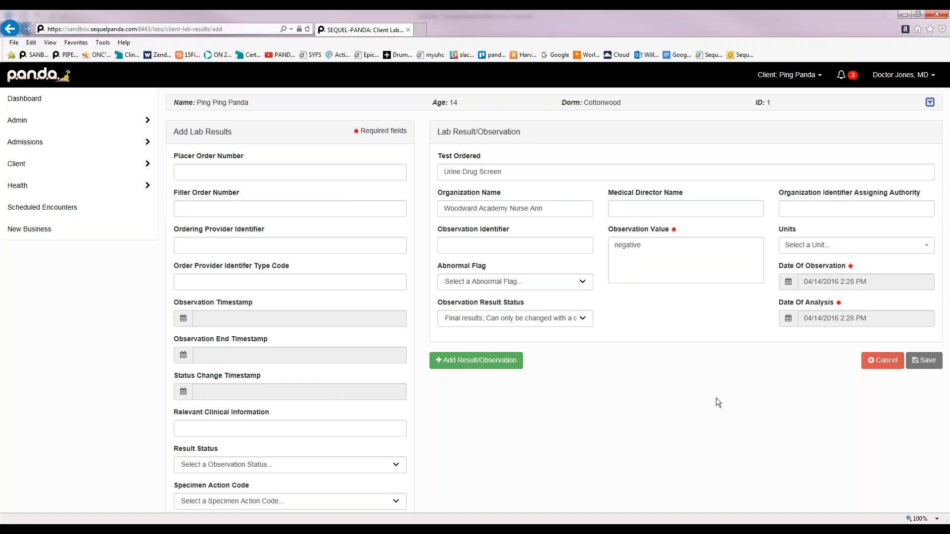
Save the negative Urine Drug Screen lab result
click(922, 361)
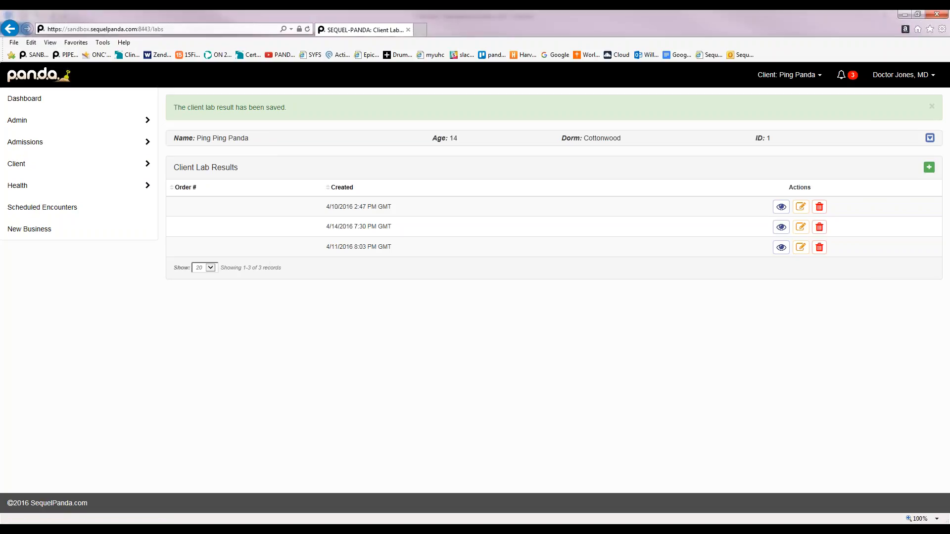
Go to the patient's ePrescribing & Medications page from Health > Orders
mouse_move(111, 187)
mouse_move(194, 249)
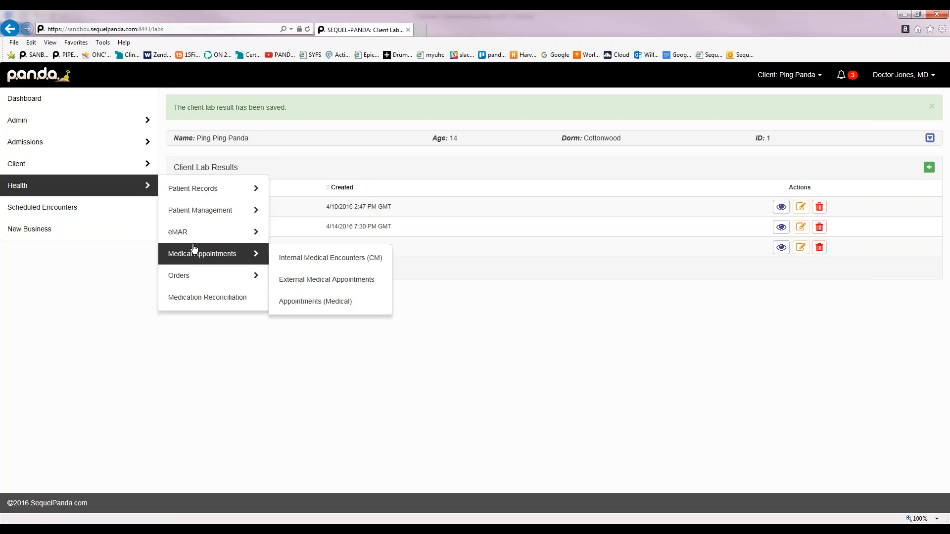
mouse_move(186, 276)
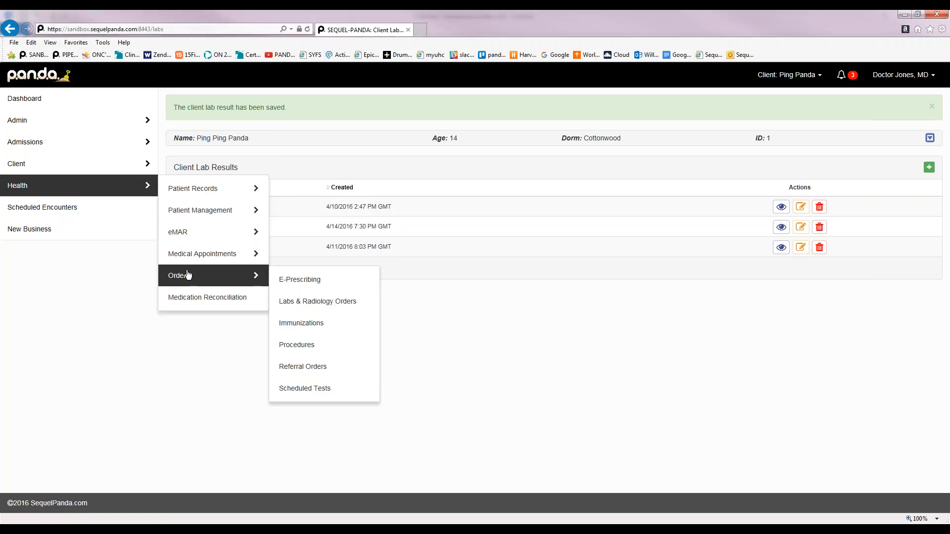
click(303, 281)
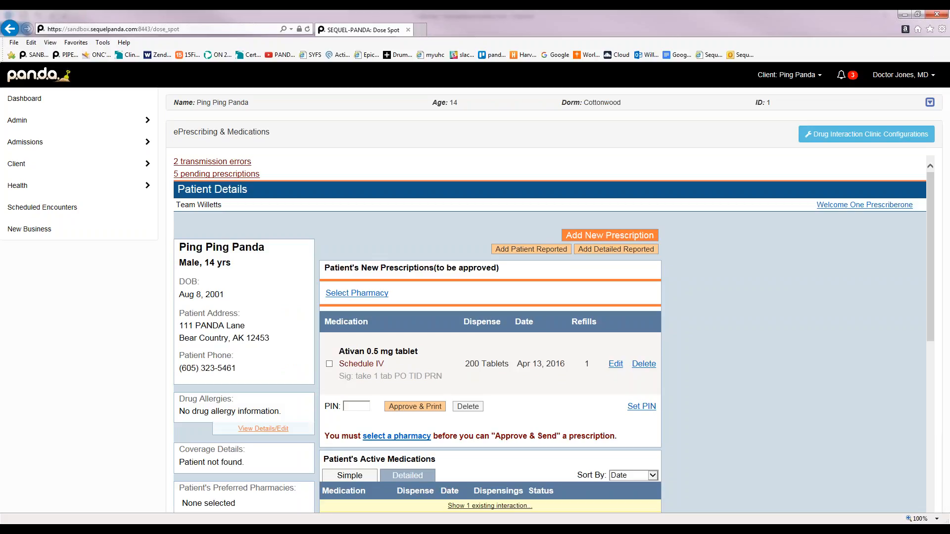
Switch to the patient's Labs & Radiology Orders page from Health > Orders
mouse_move(130, 188)
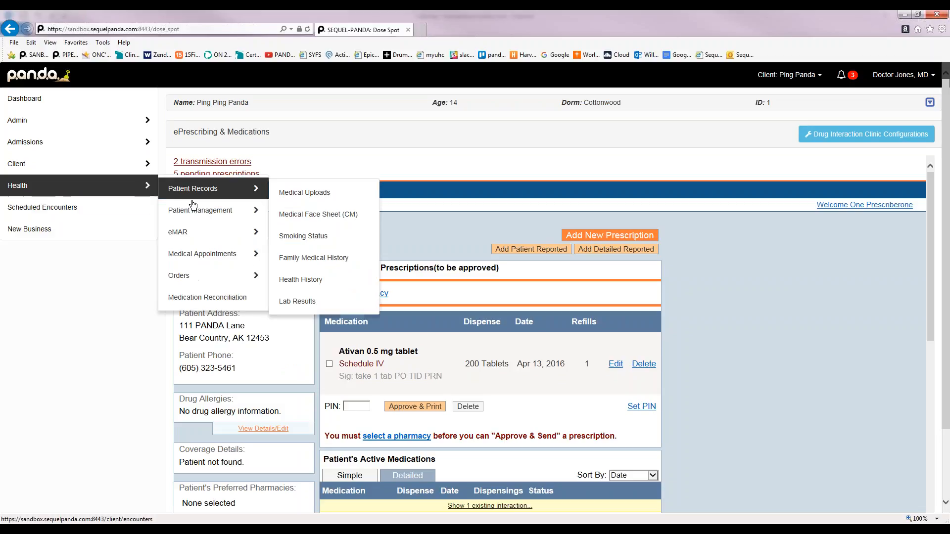
mouse_move(204, 235)
mouse_move(210, 277)
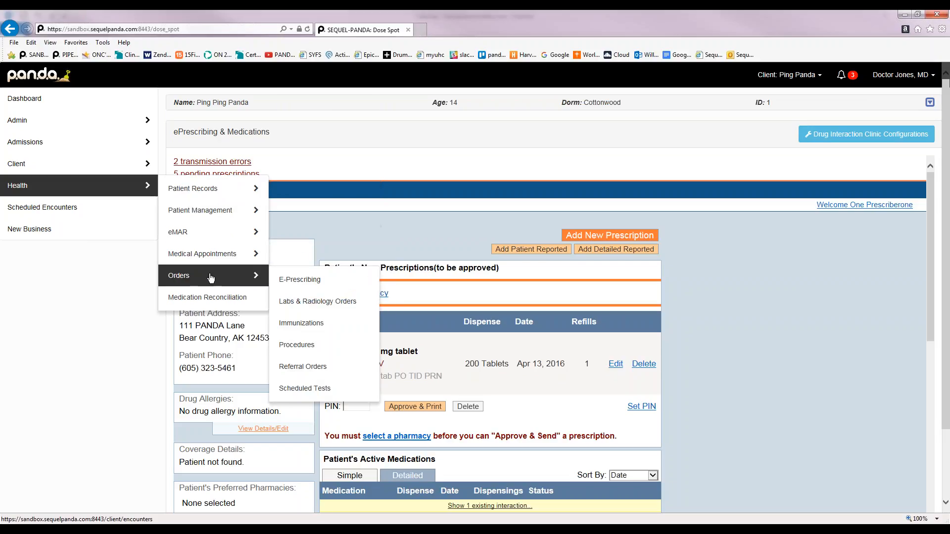
click(298, 303)
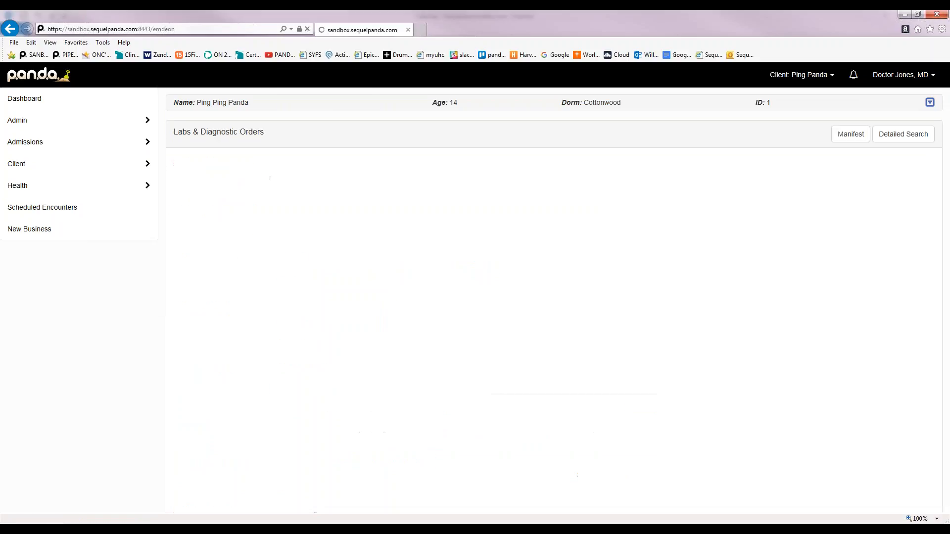
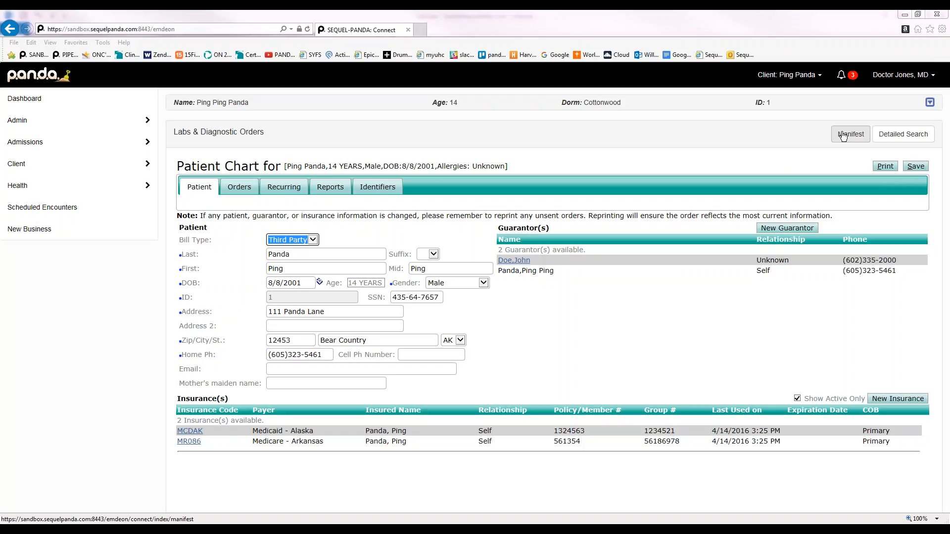
Open the lab order Manifest and choose QUEST DIAGNOSTICS-DALLAS as the lab
click(844, 136)
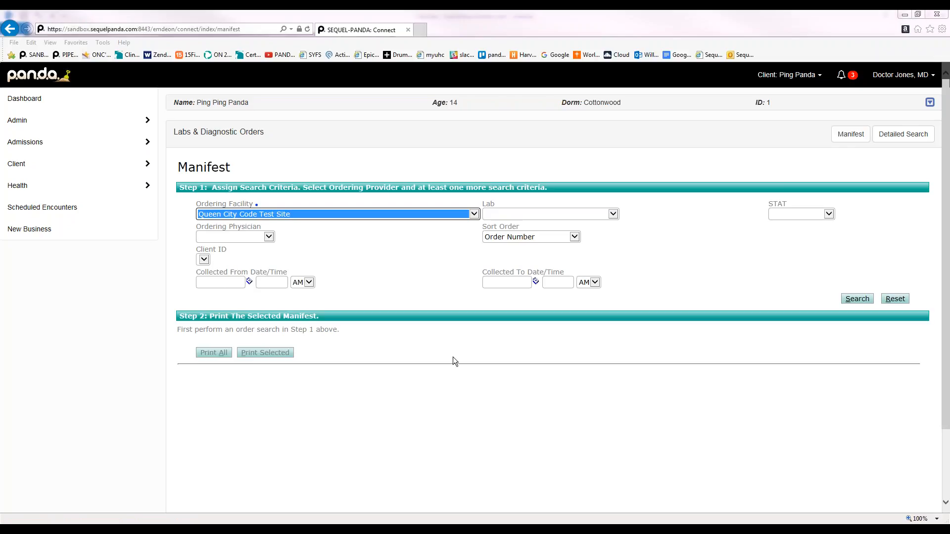
click(613, 214)
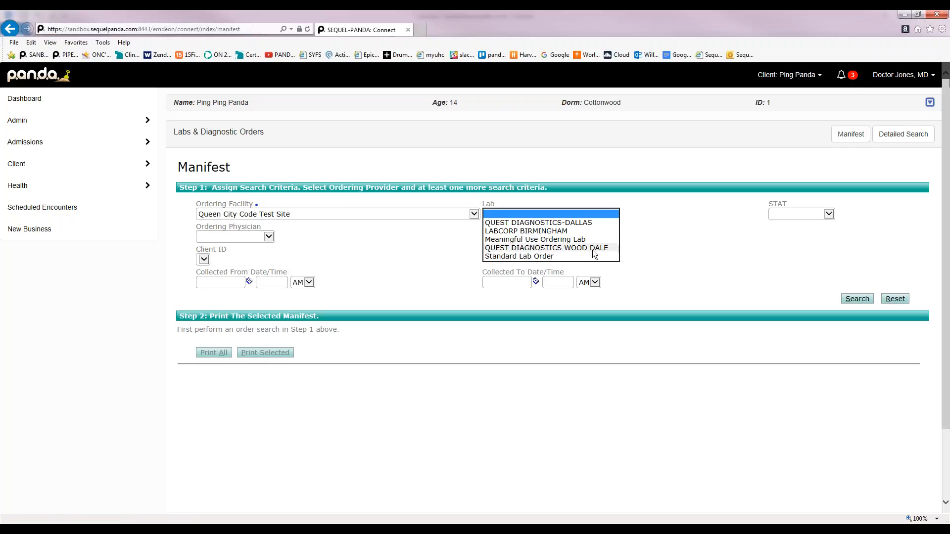
click(569, 222)
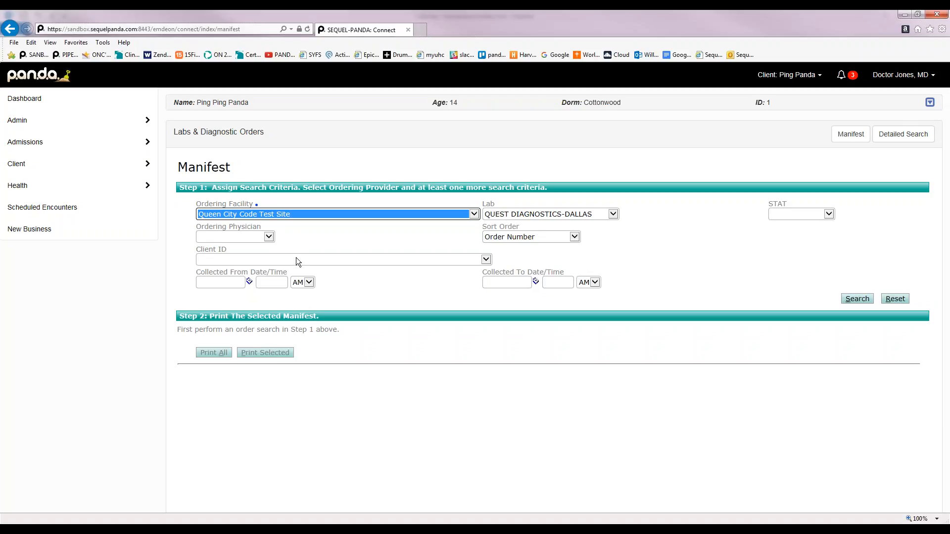
Search orders collected from 03/01/2016 onward, listing 18 Quest Dallas orders
click(249, 281)
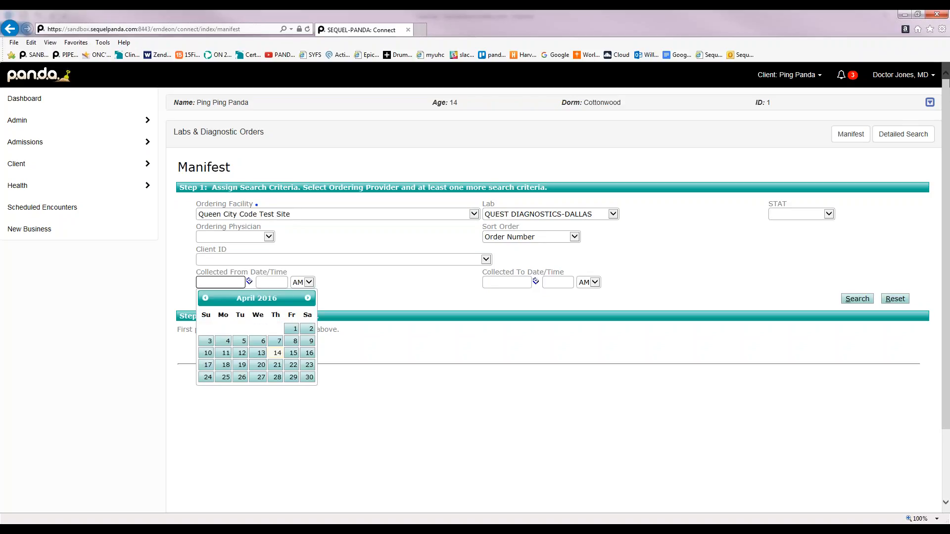
click(206, 298)
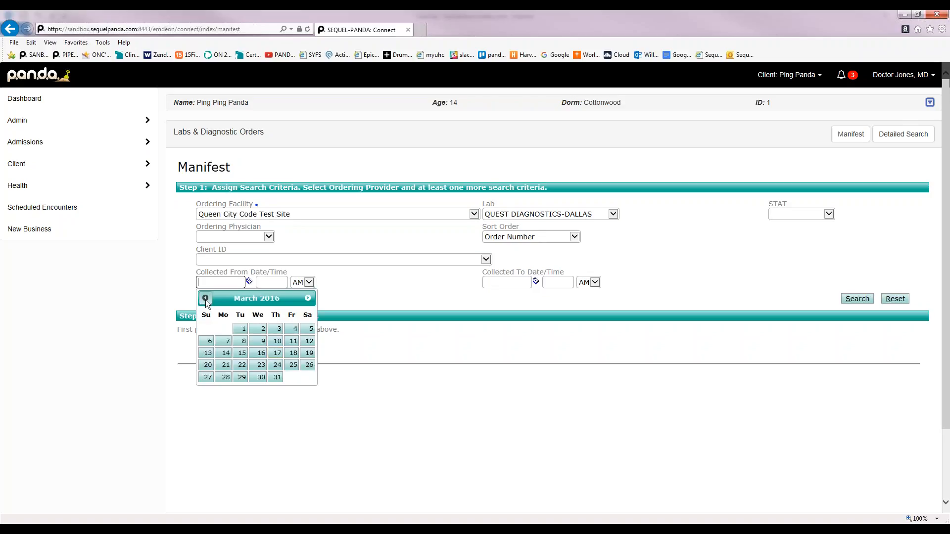
click(241, 332)
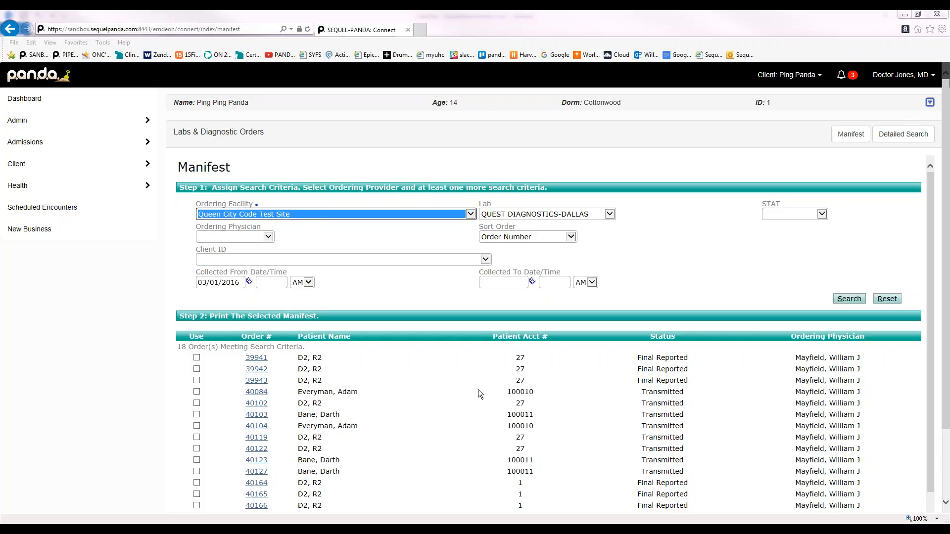
click(135, 407)
scroll(135, 408, down, 2)
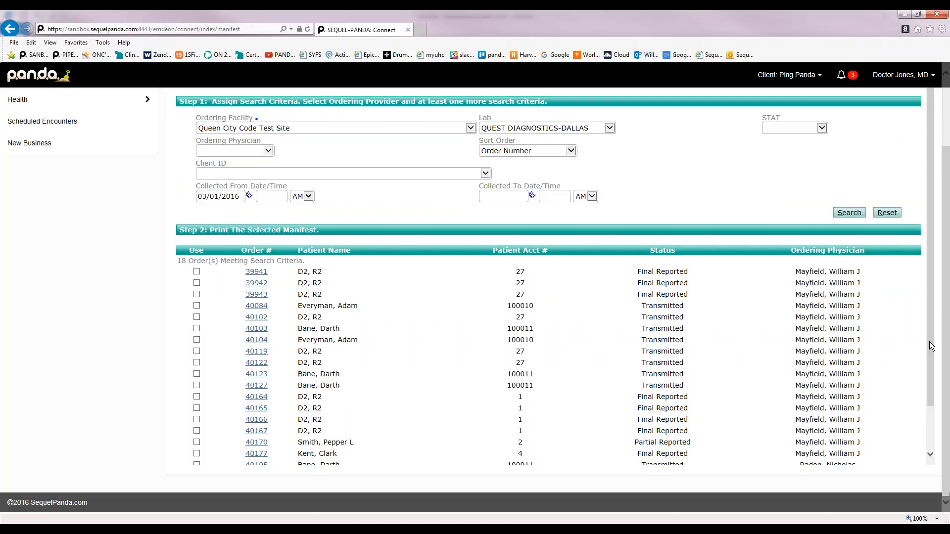
drag(935, 340, 936, 410)
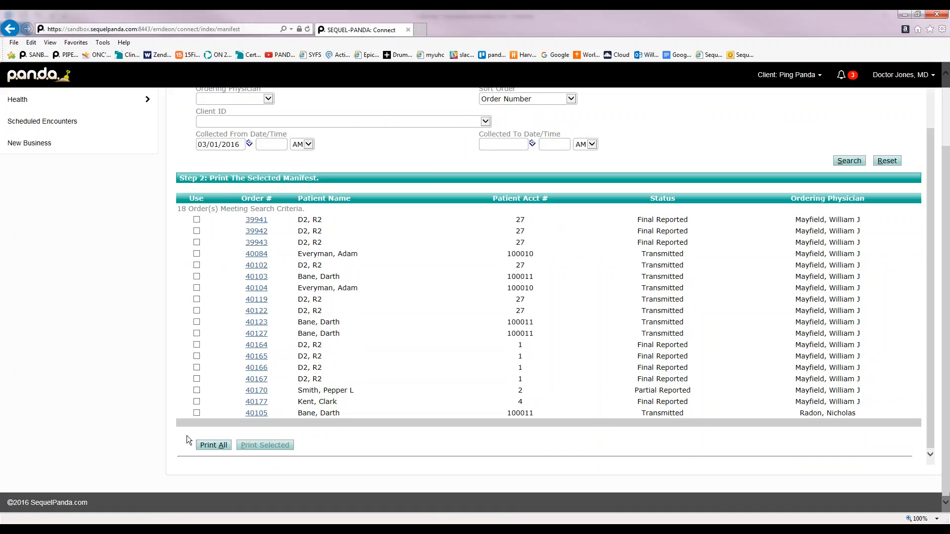
Generate the manifest for all 18 orders with Print All and bring up its Print dialog
click(217, 446)
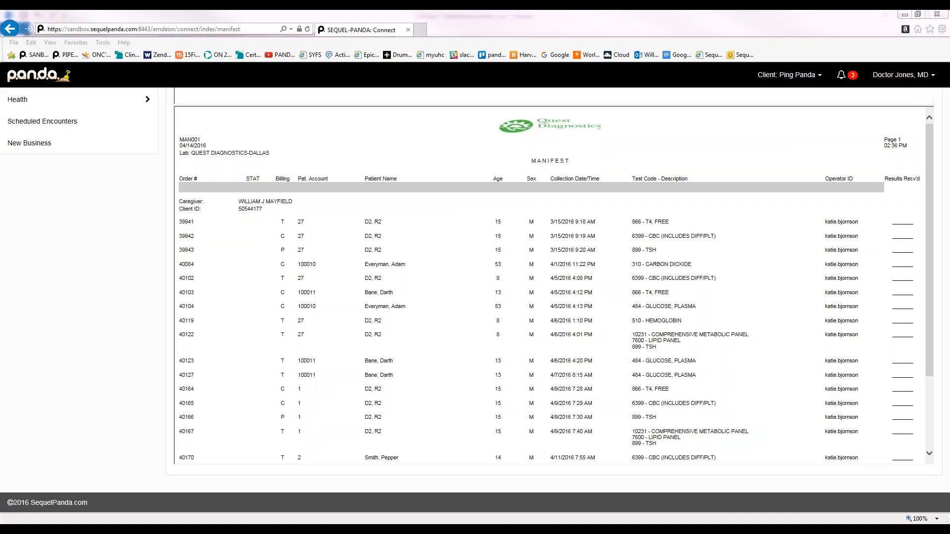
scroll(949, 146, up, 2)
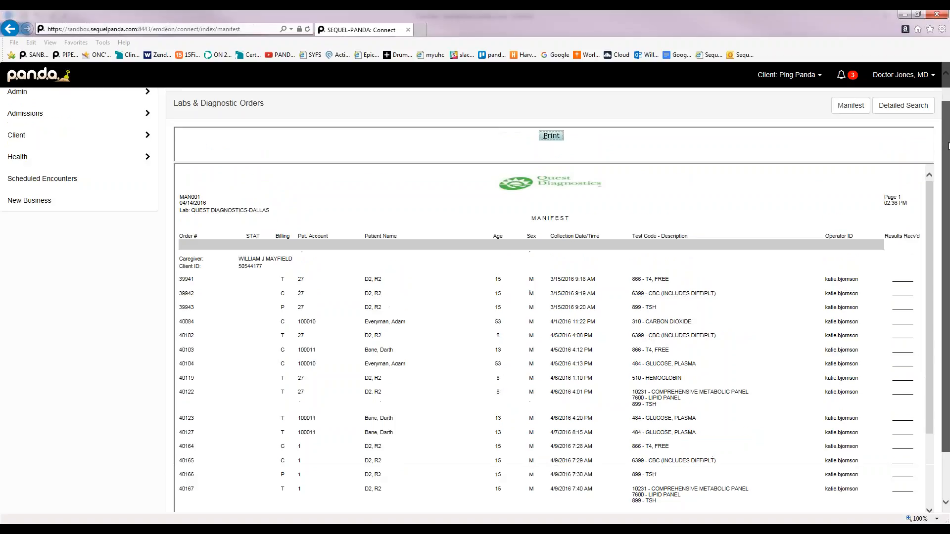
drag(948, 146, 949, 142)
click(551, 144)
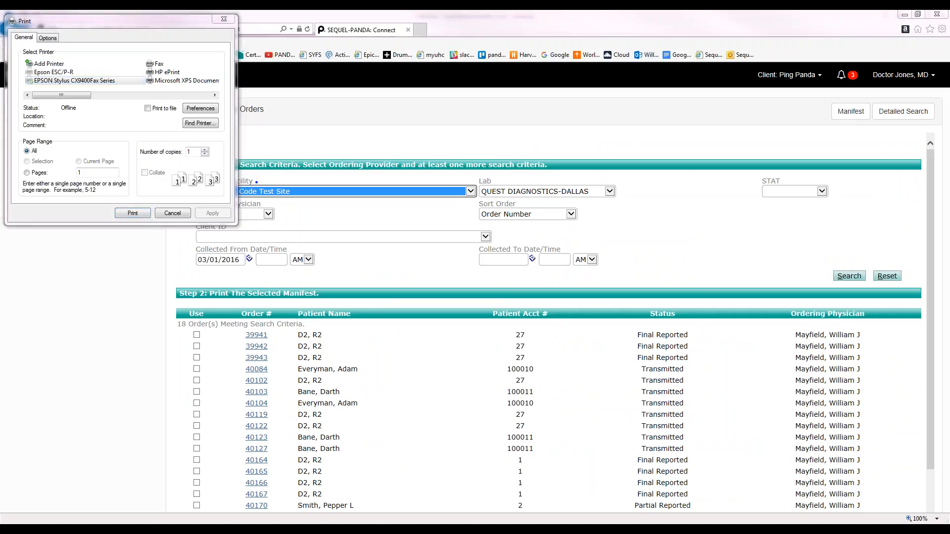
Cancel the Print dialog without printing, returning to the 18-order Manifest list
click(88, 173)
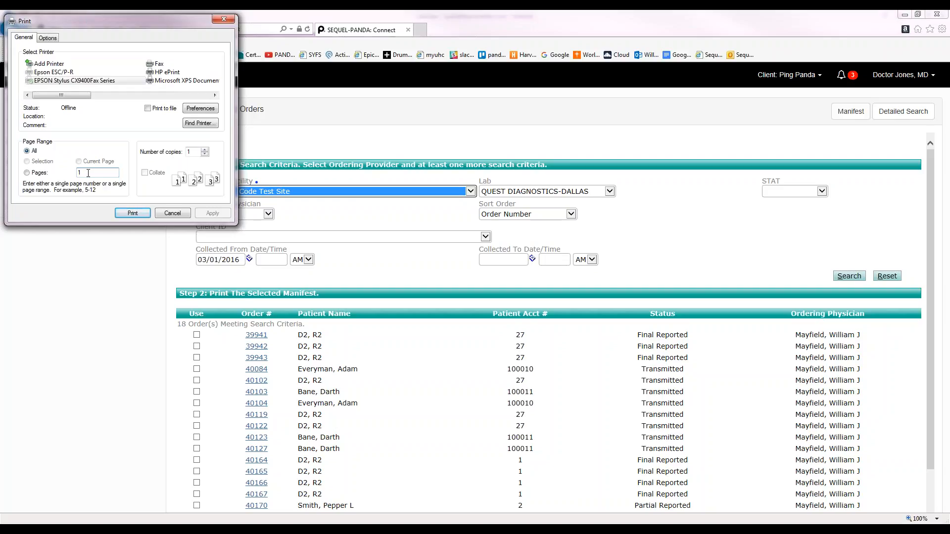
click(171, 213)
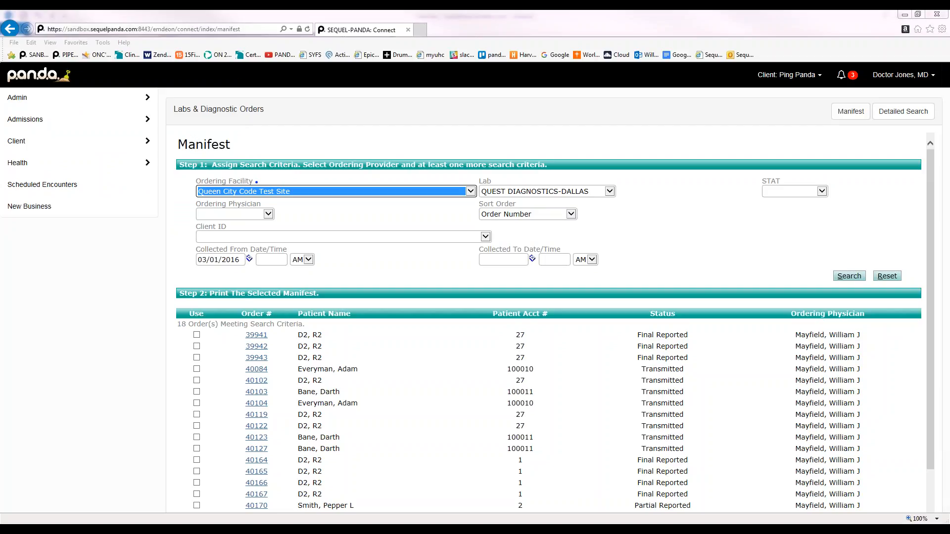
click(83, 347)
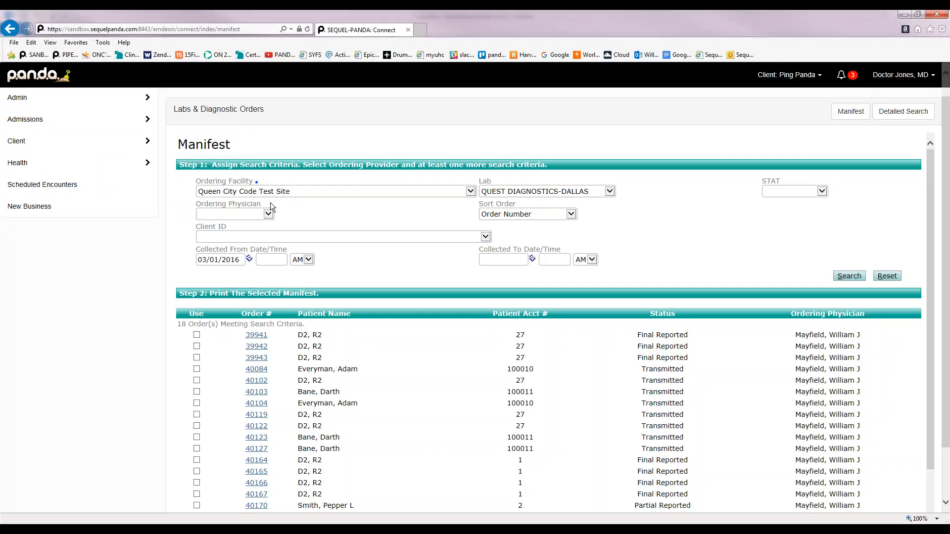
Go back two pages and reopen Health > Orders > Labs & Radiology Orders
click(11, 29)
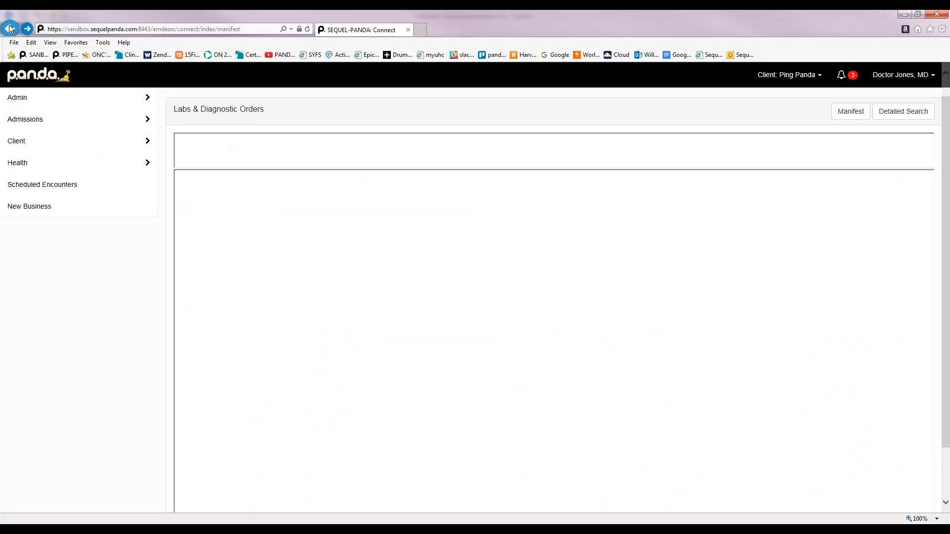
click(10, 28)
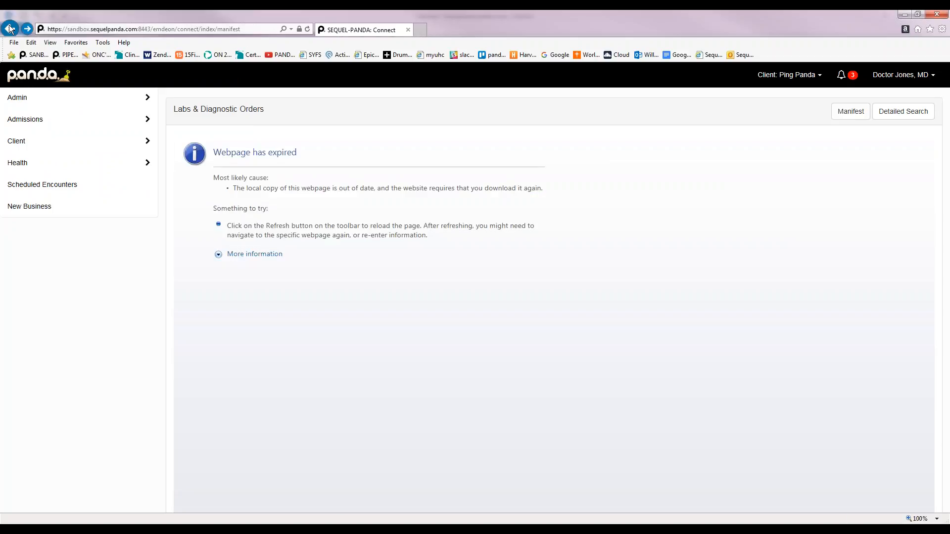
mouse_move(81, 174)
mouse_move(199, 170)
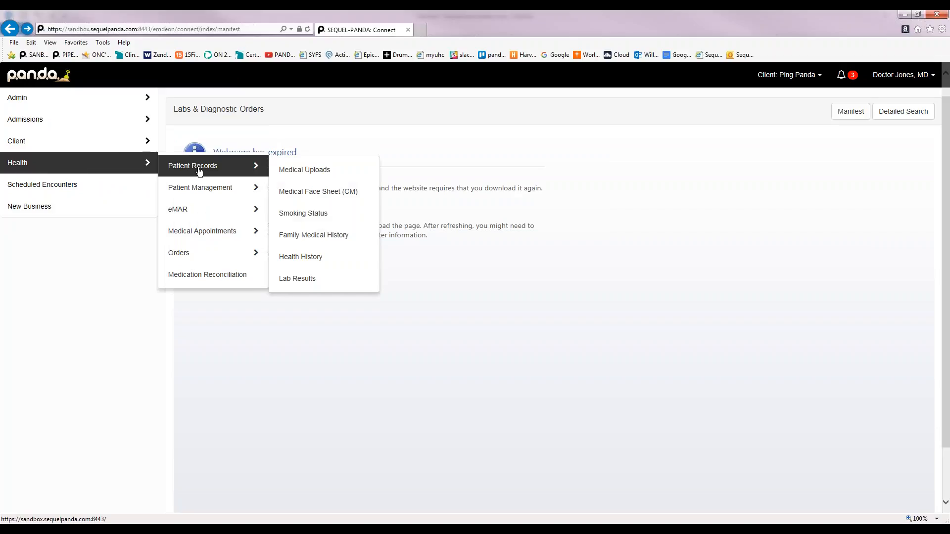
mouse_move(218, 255)
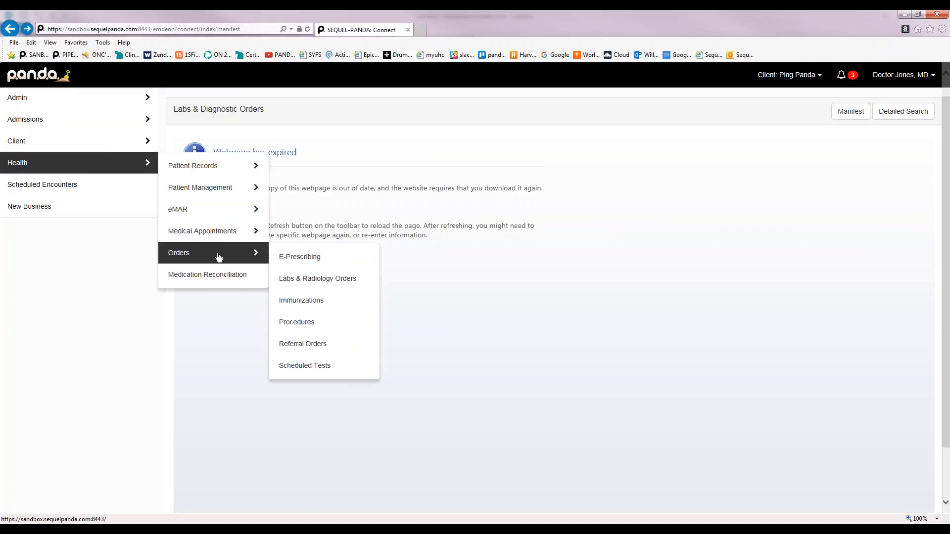
mouse_move(128, 163)
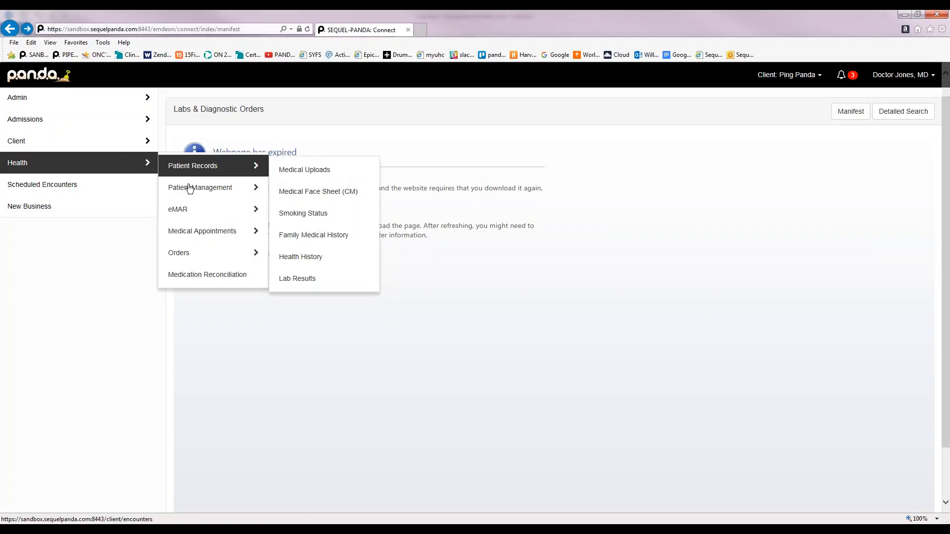
mouse_move(174, 257)
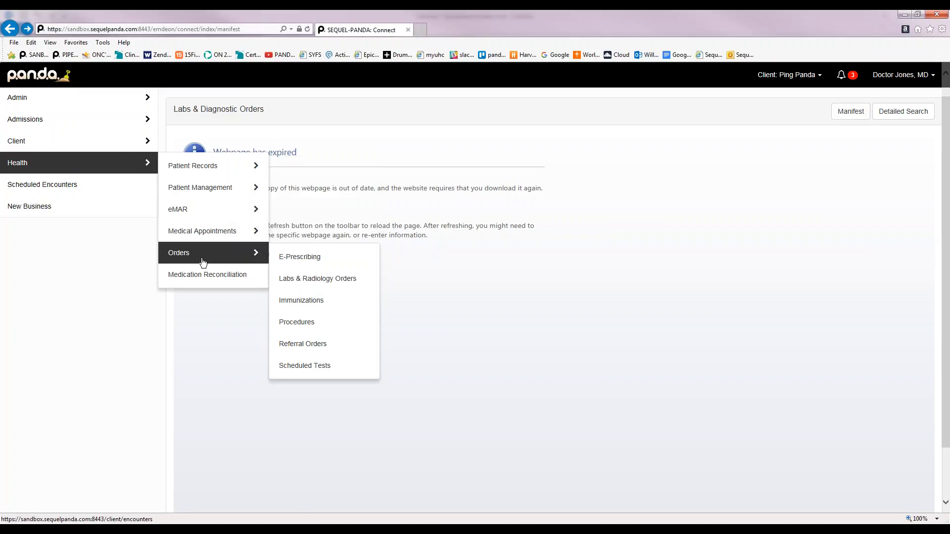
click(307, 279)
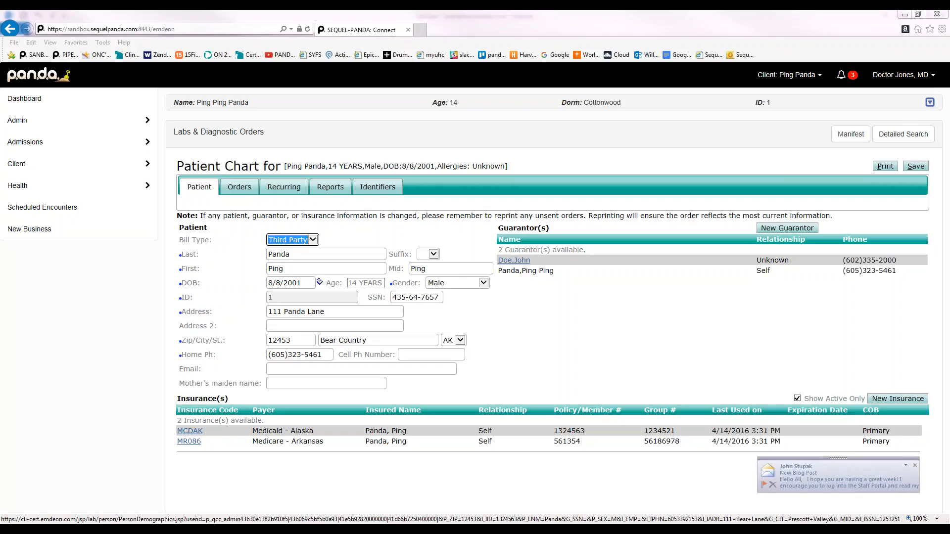
click(331, 188)
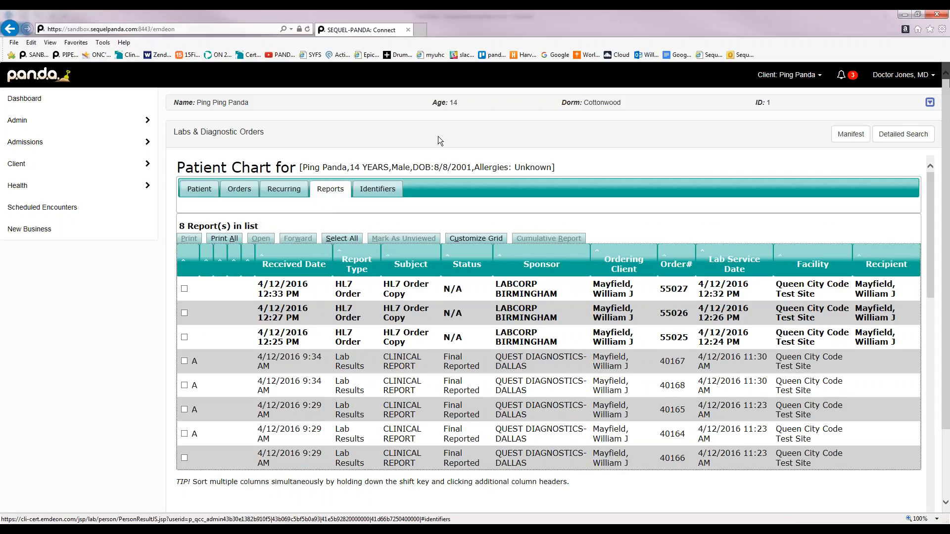
scroll(447, 130, down, 1)
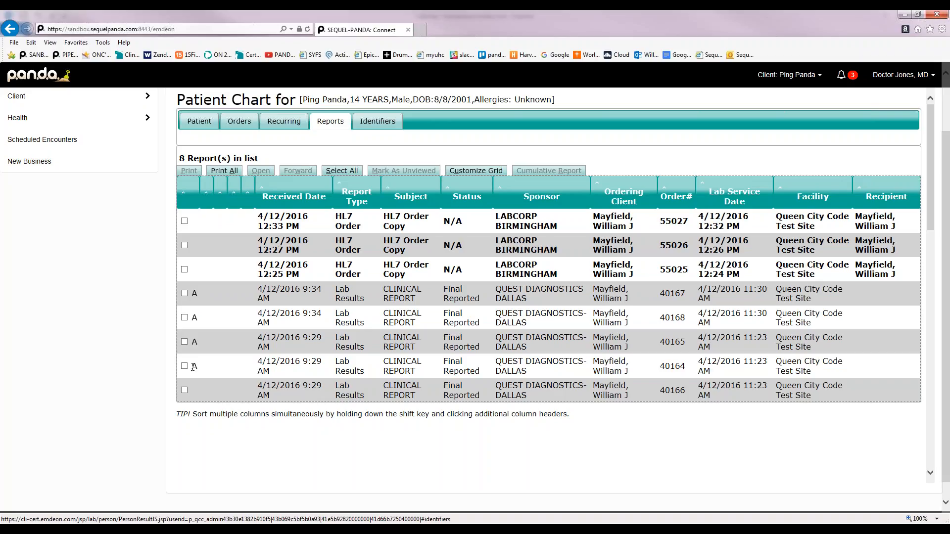
click(184, 366)
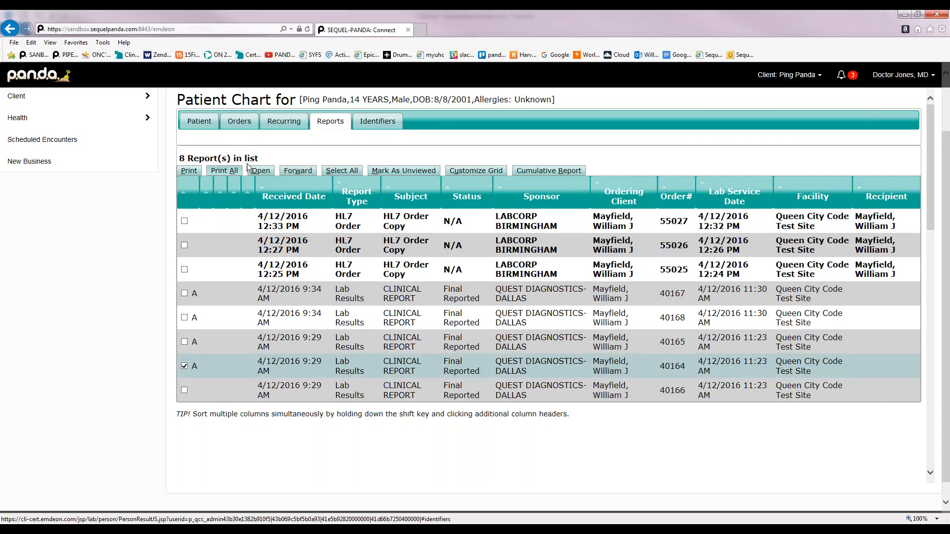
click(260, 171)
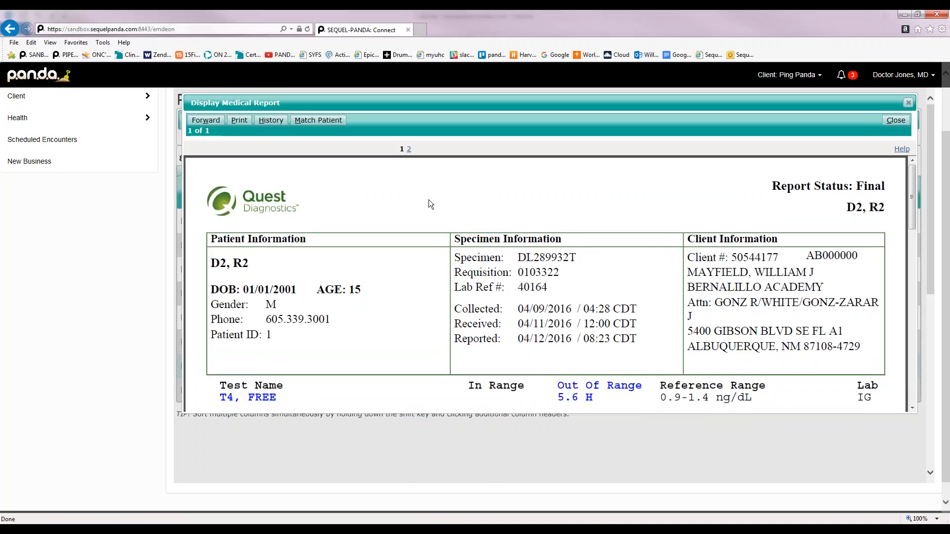
Zoom the Quest report out twice to see the whole page, then show its activity history
click(547, 177)
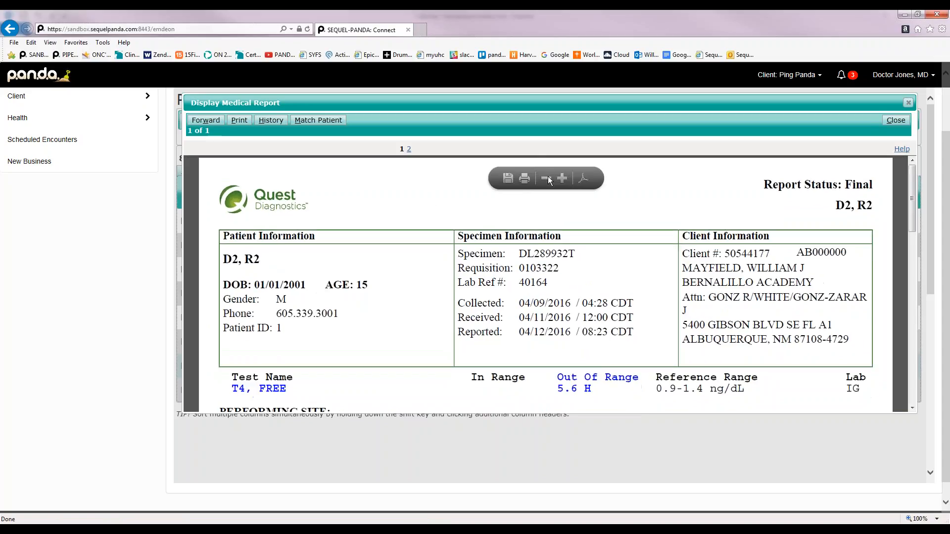
click(548, 176)
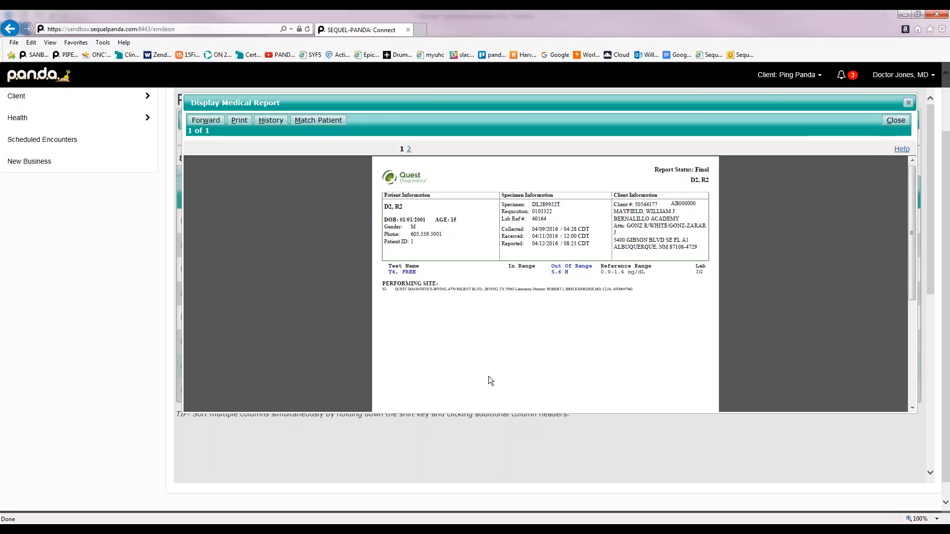
click(270, 120)
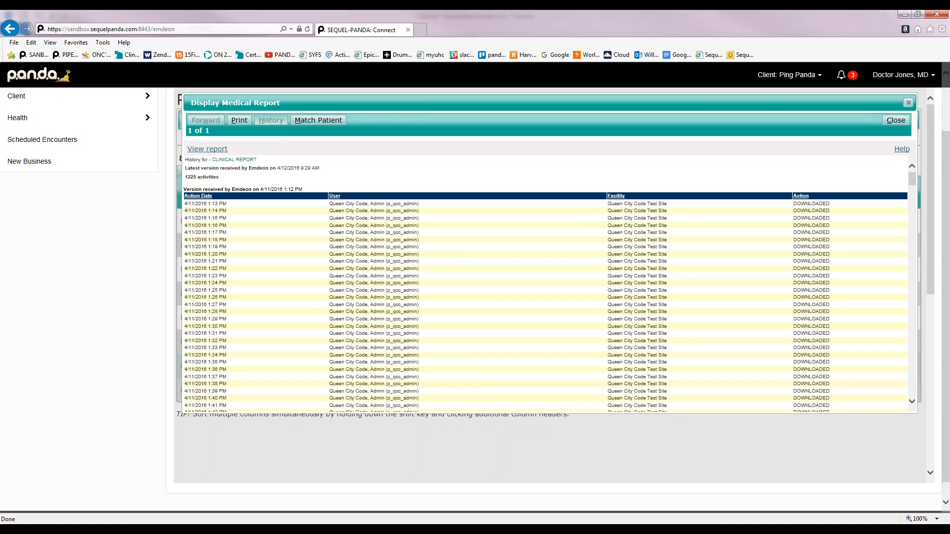
Close the report history window and bring up the client search box
scroll(545, 284, down, 5)
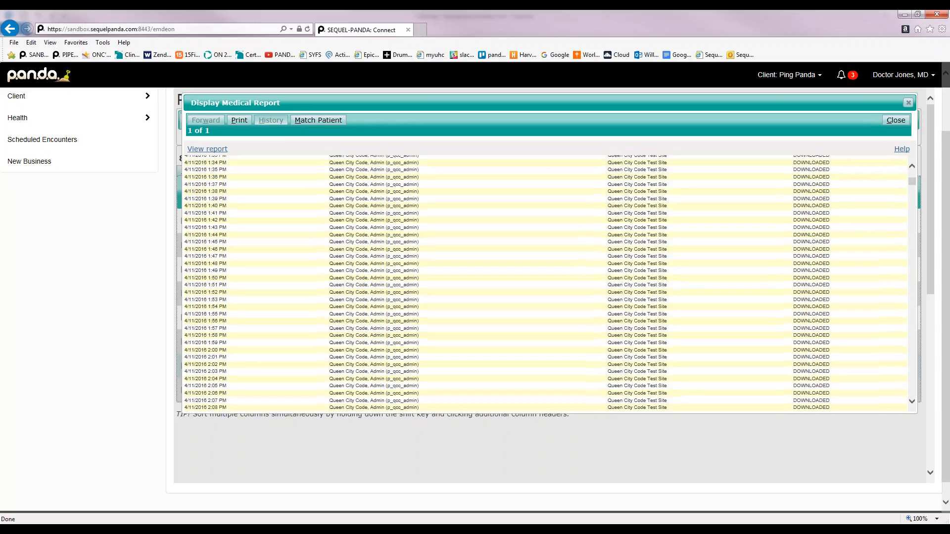
scroll(545, 284, up, 5)
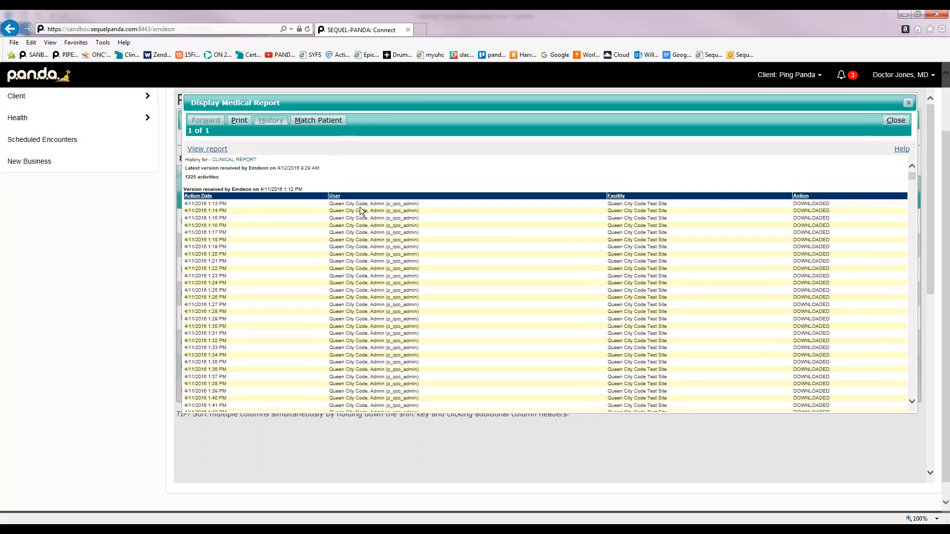
click(909, 103)
click(787, 75)
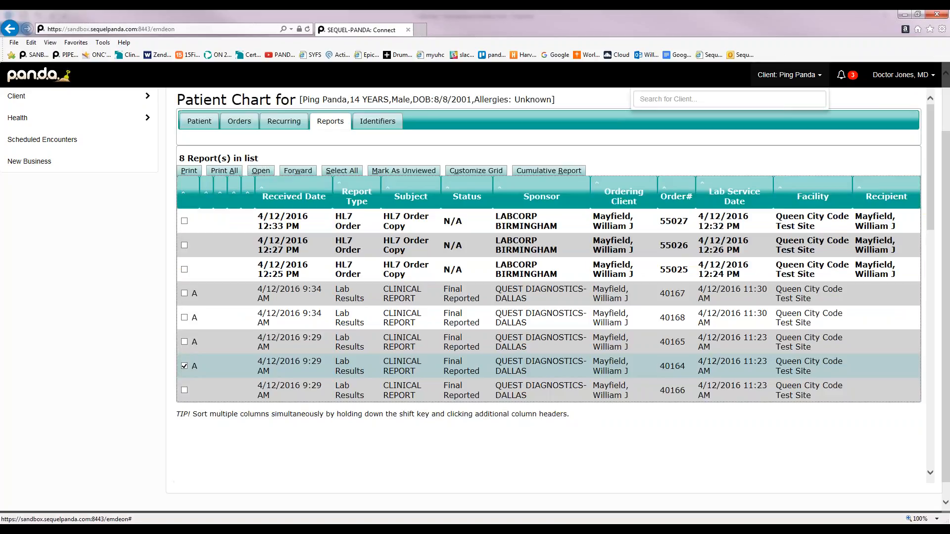
Switch to the other client from the search suggestions and list their 4 lab reports
click(758, 99)
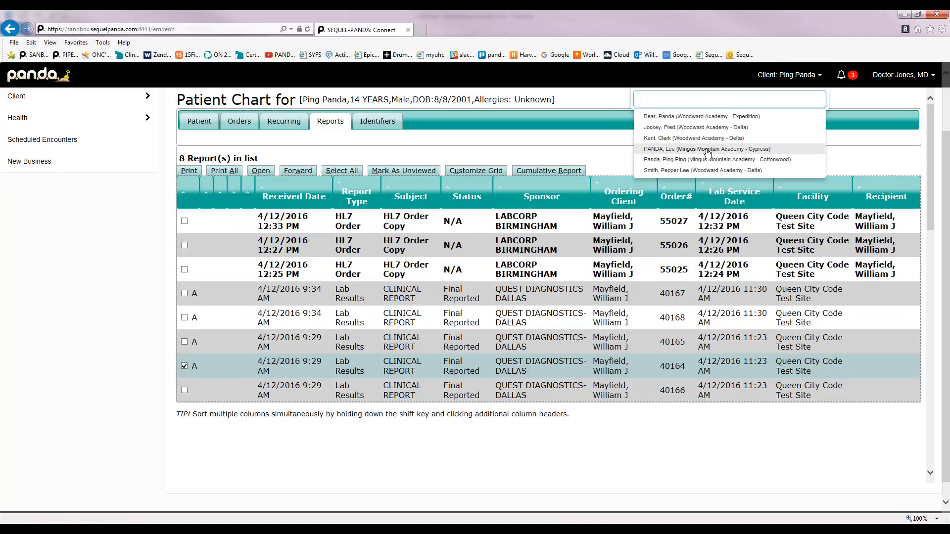
click(711, 173)
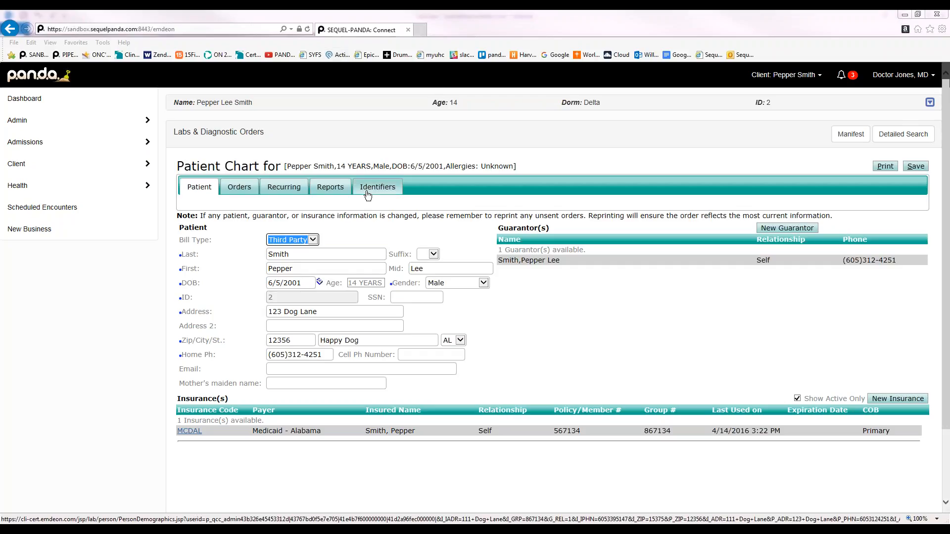
click(342, 191)
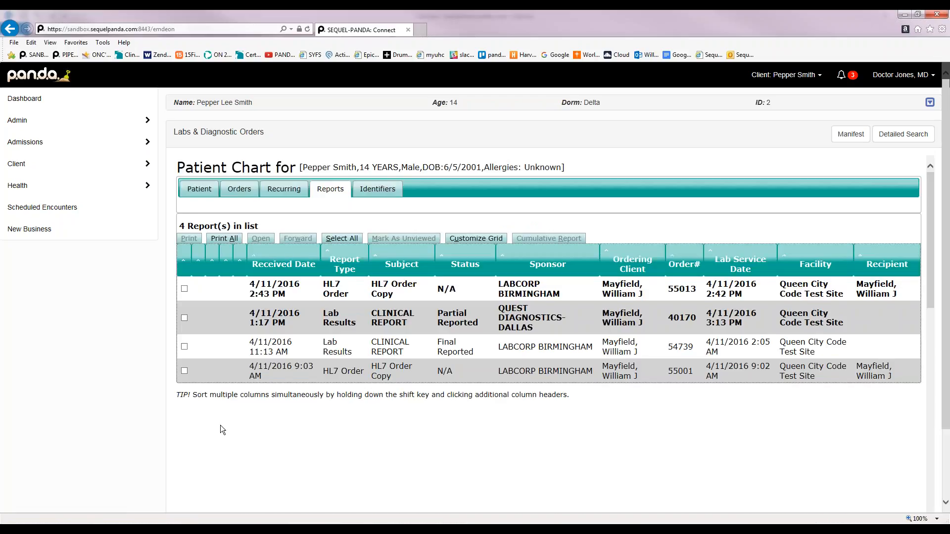
click(184, 347)
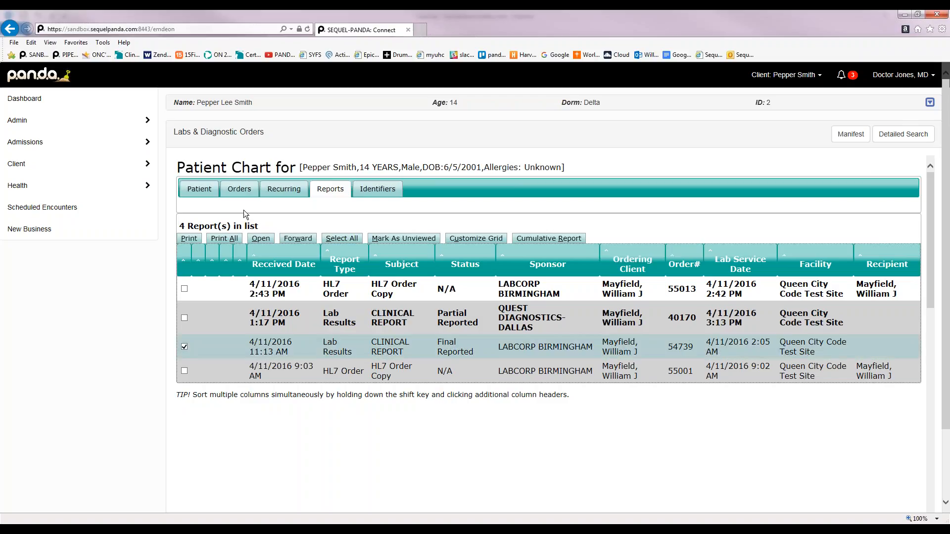
click(269, 240)
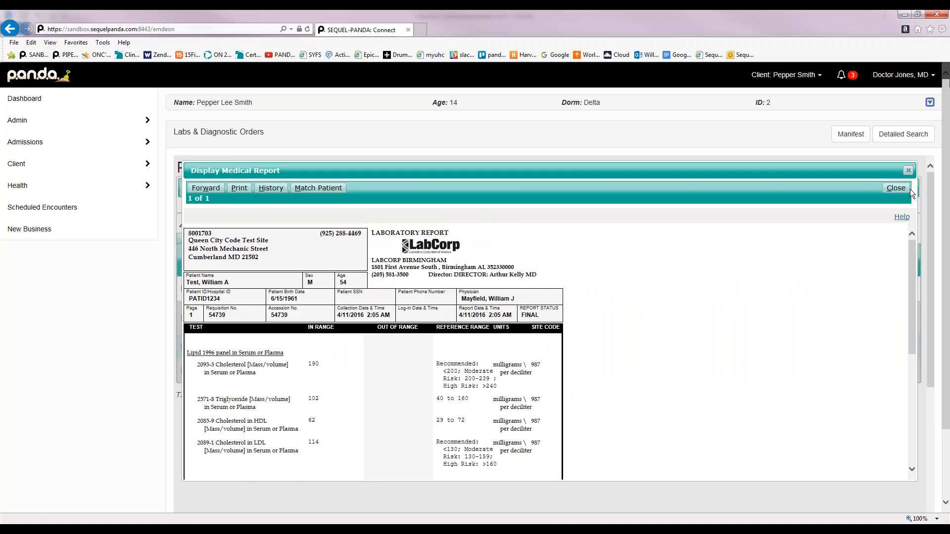
click(898, 189)
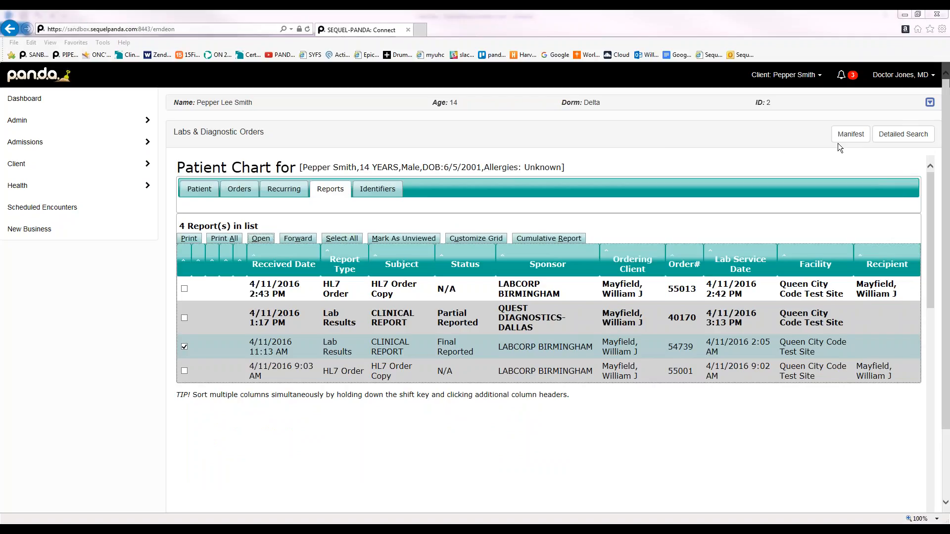
In Detailed Search, set Received Date From to 03/21/2016 and submit the search
click(908, 137)
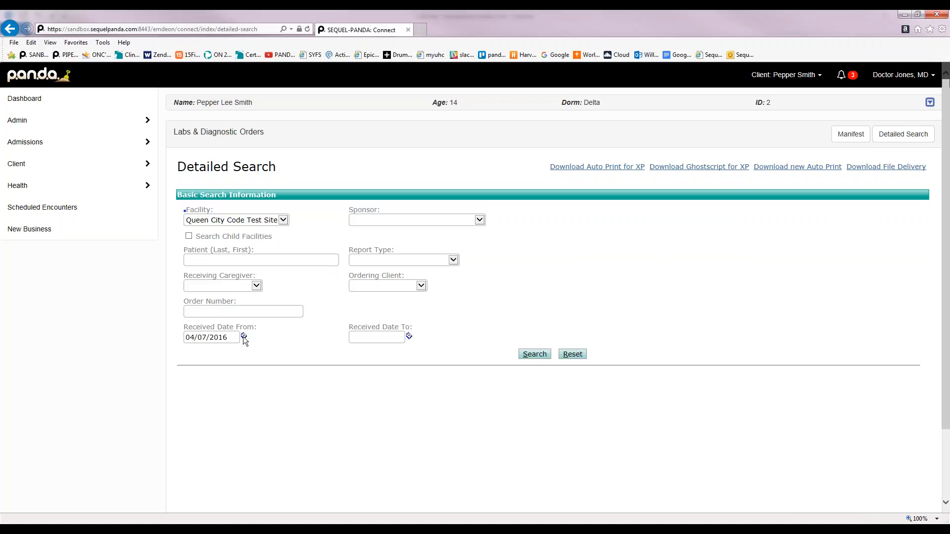
click(243, 336)
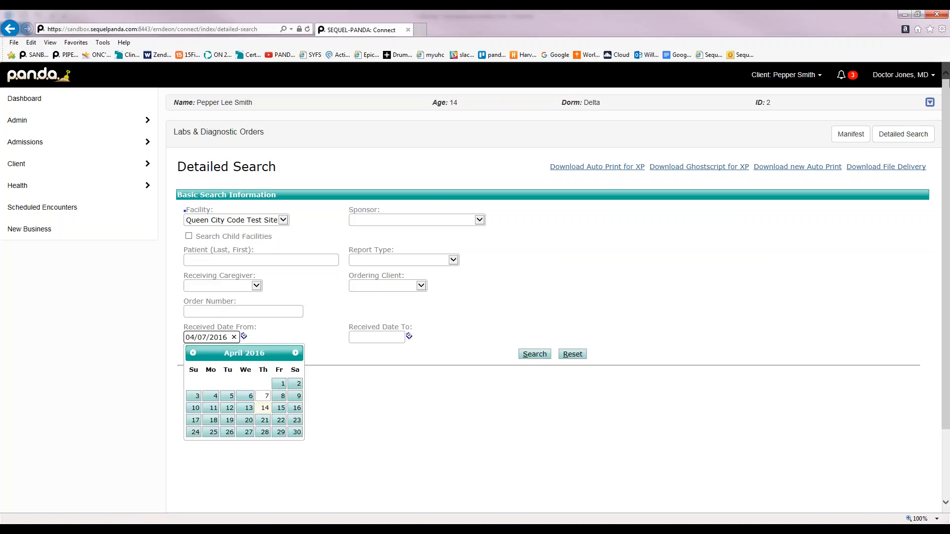
click(193, 353)
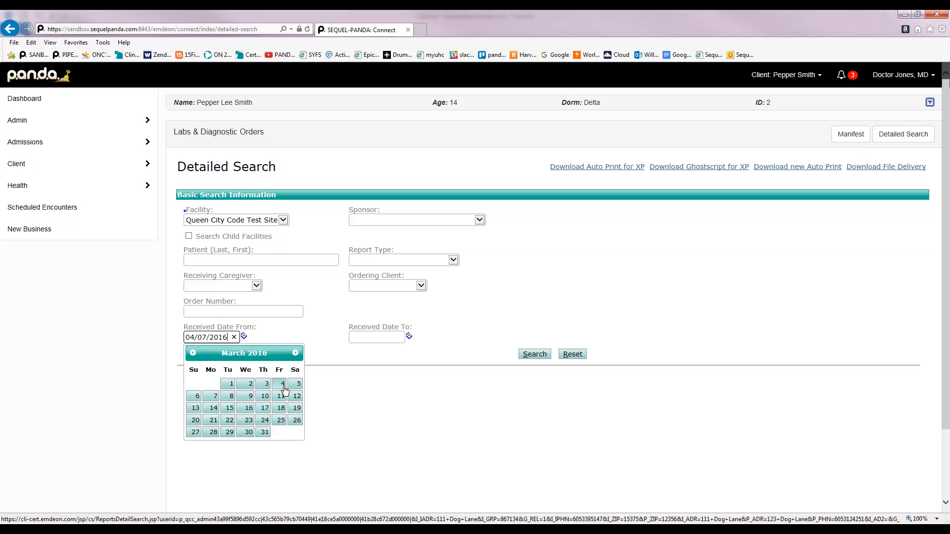
click(218, 420)
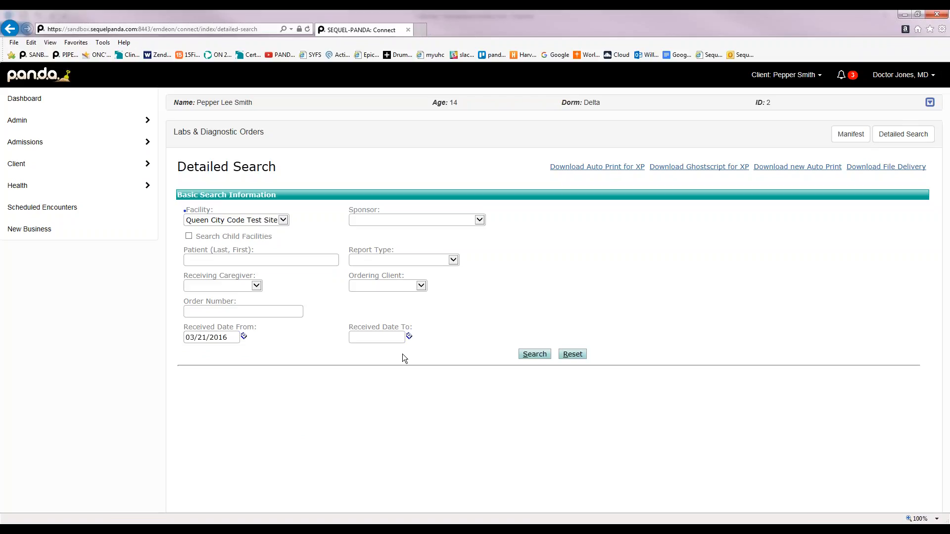
click(534, 355)
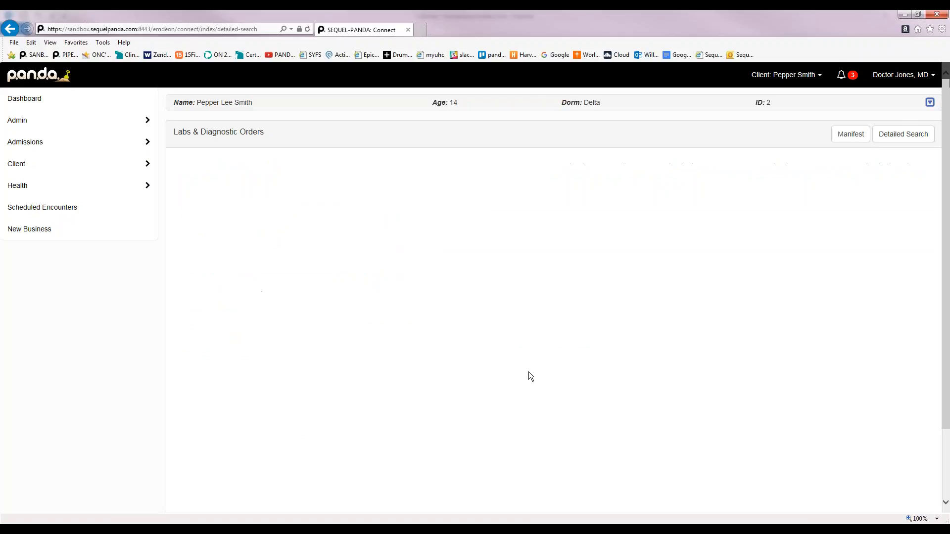
Scroll through the 24 search results, newest received 4/12/2016
scroll(458, 367, down, 1)
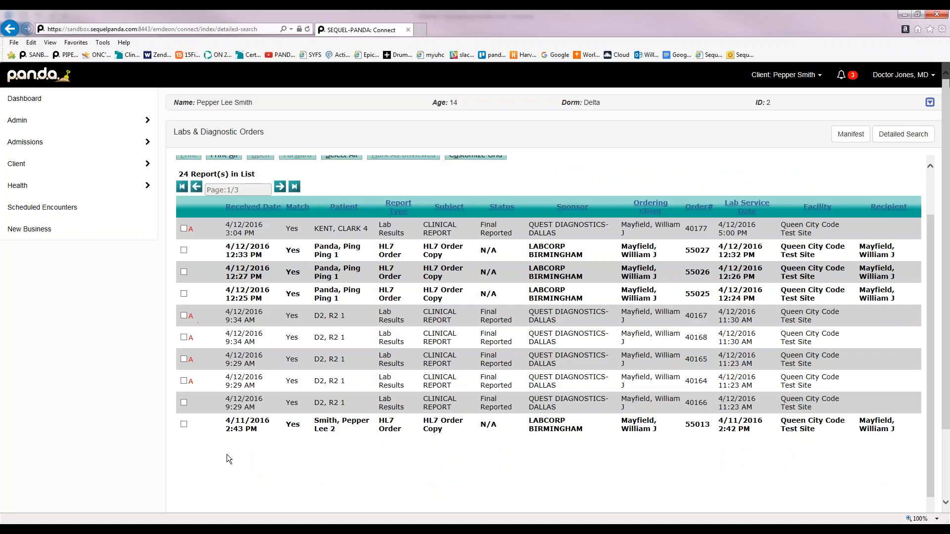
scroll(237, 455, up, 2)
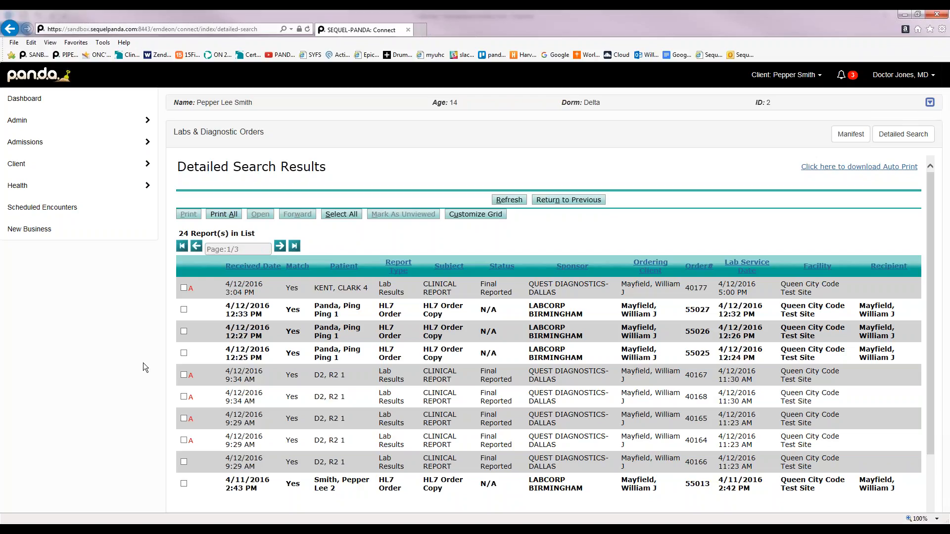
click(183, 353)
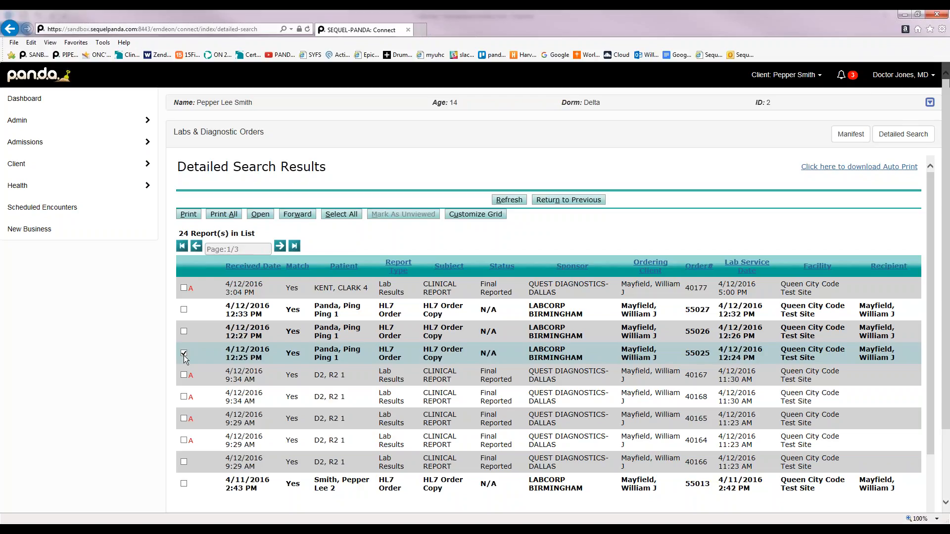
click(184, 353)
click(183, 375)
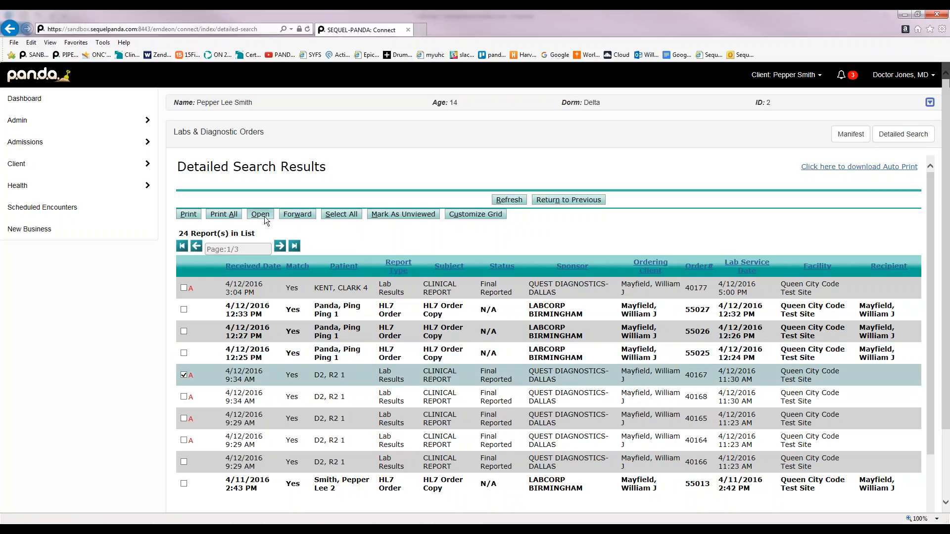
click(262, 214)
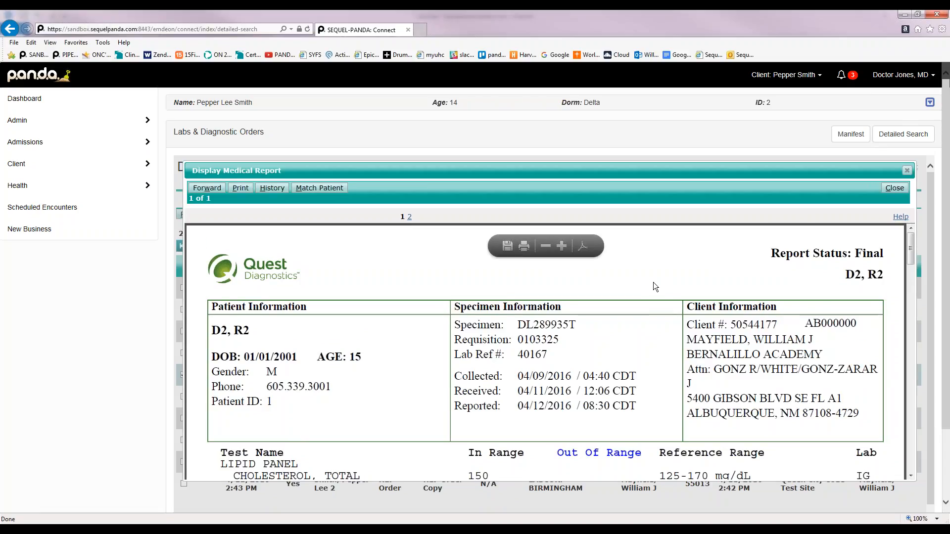
scroll(653, 282, down, 3)
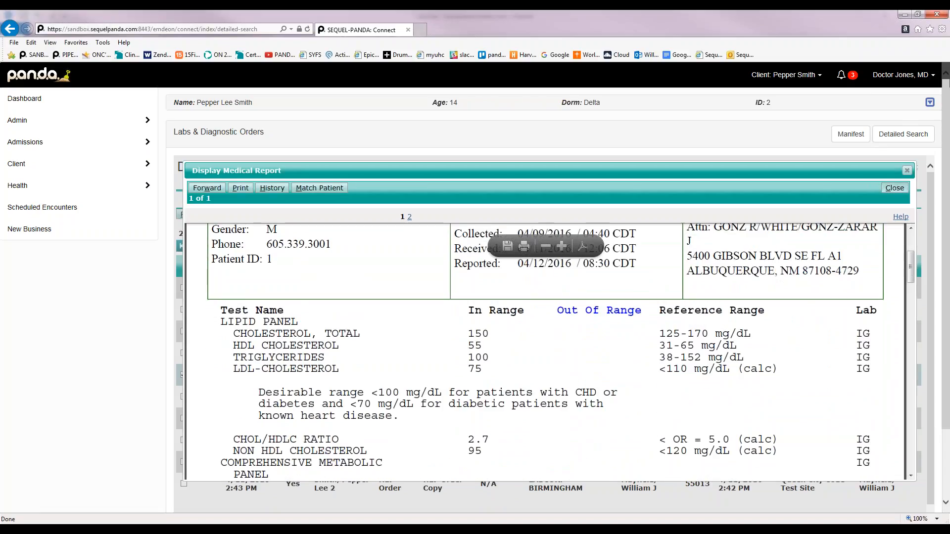
click(907, 170)
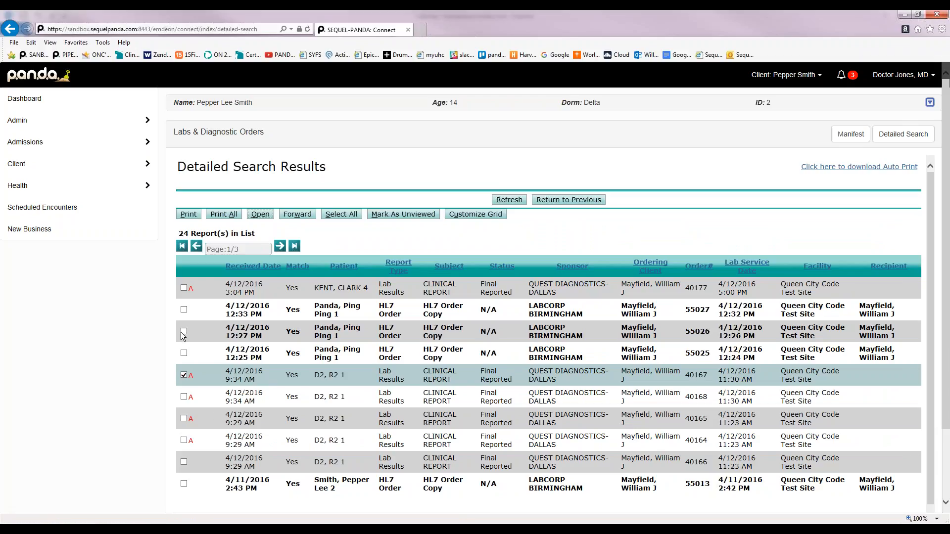
click(184, 288)
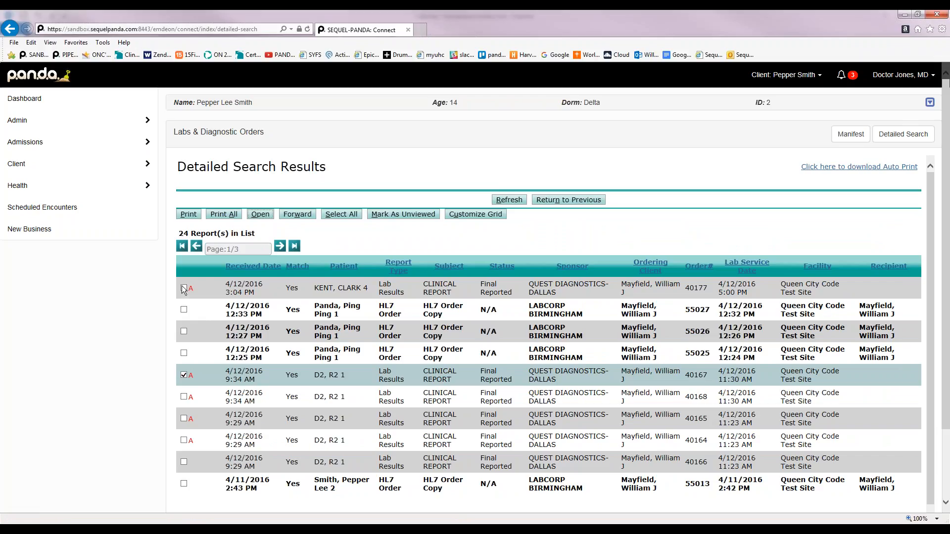
click(186, 374)
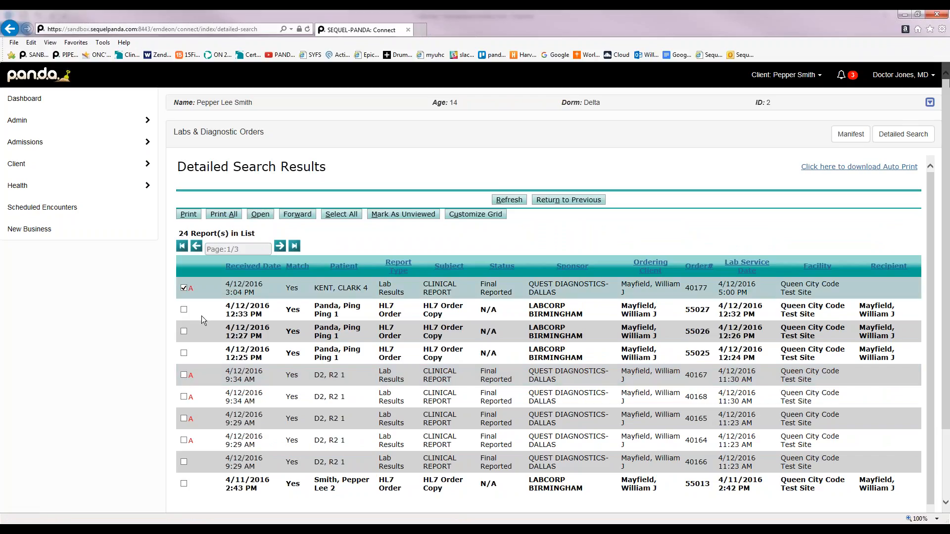
click(259, 214)
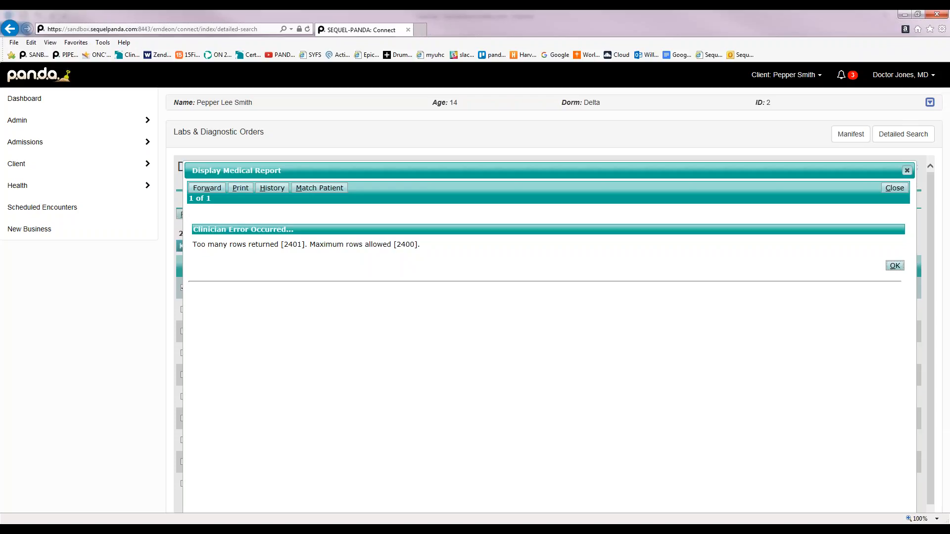
click(907, 171)
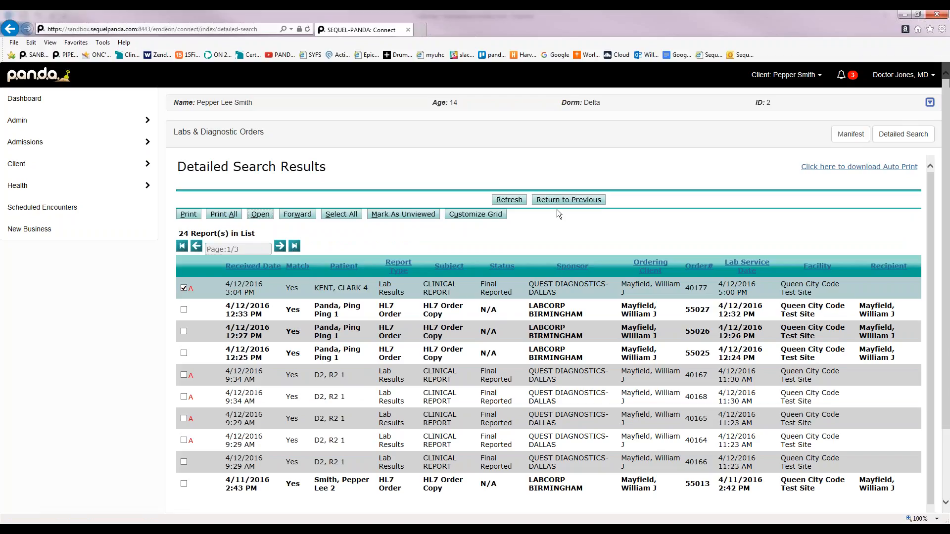
Leave the search results and go to Health > Orders > Labs & Radiology Orders
click(574, 203)
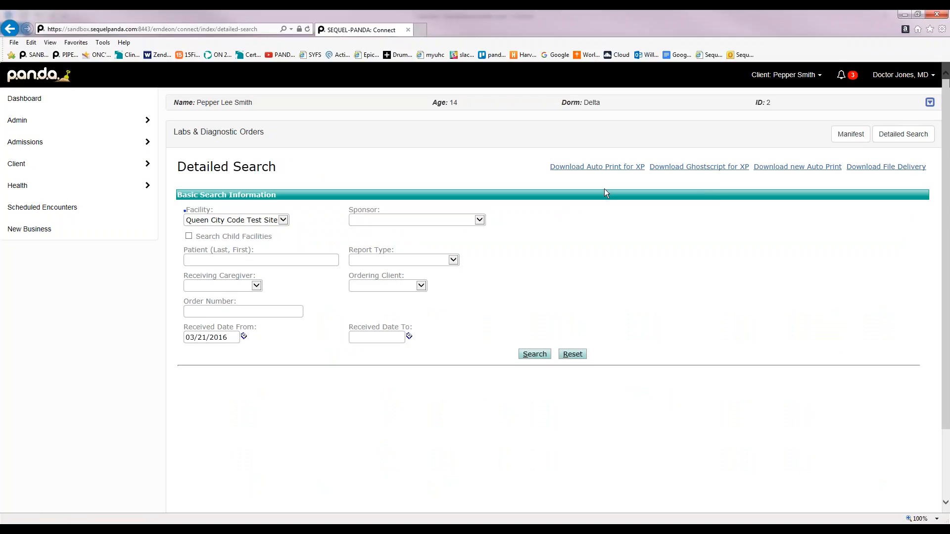
click(55, 190)
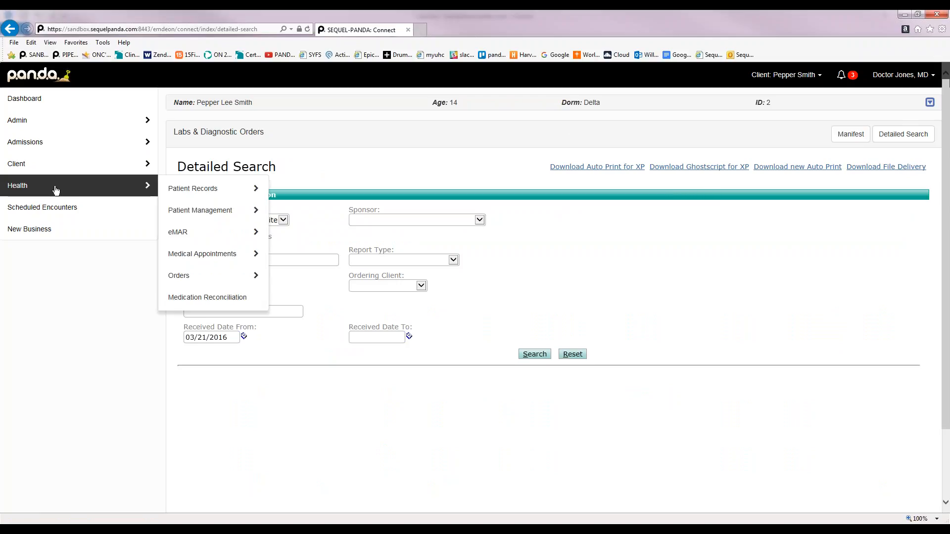
mouse_move(193, 190)
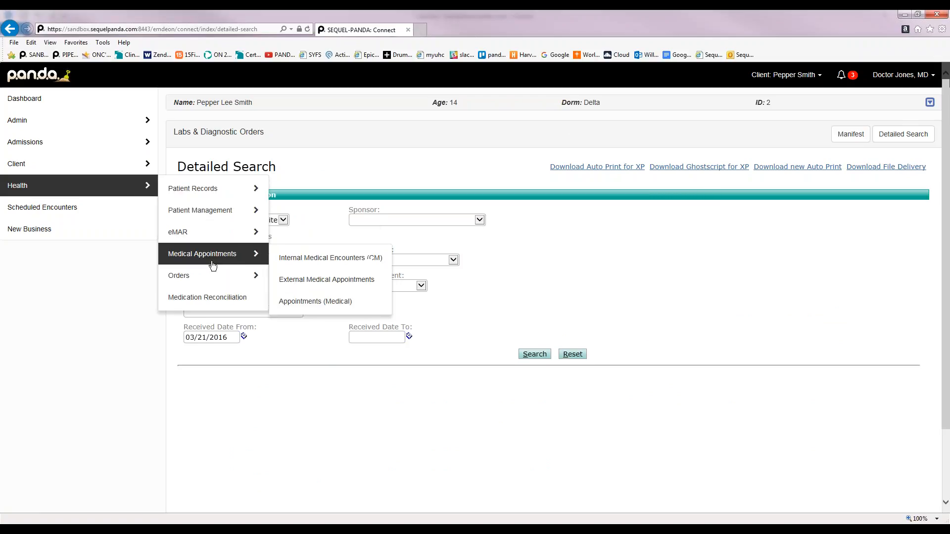
mouse_move(212, 276)
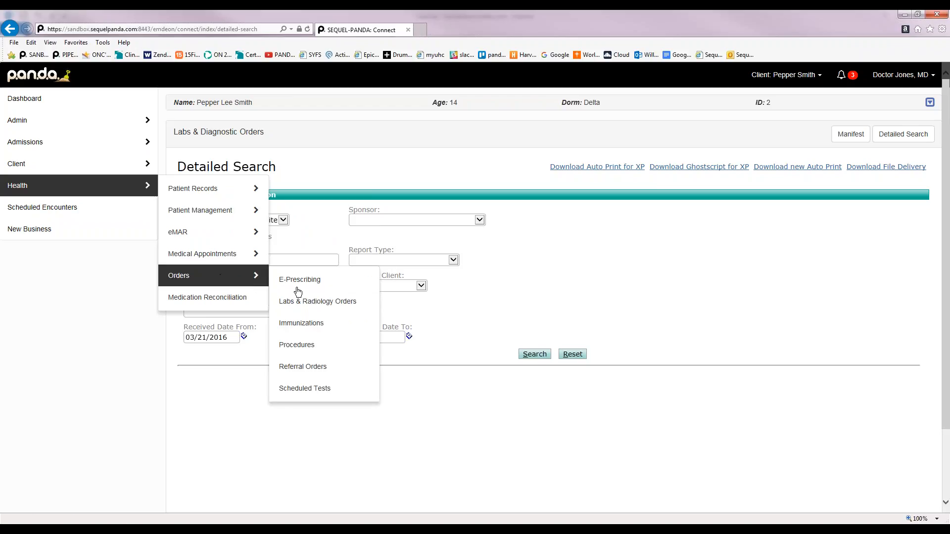
click(309, 302)
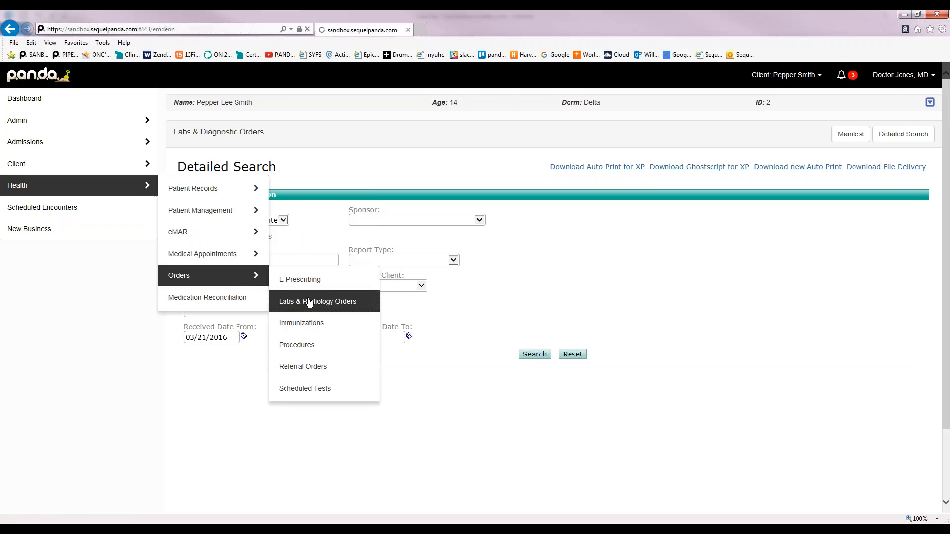